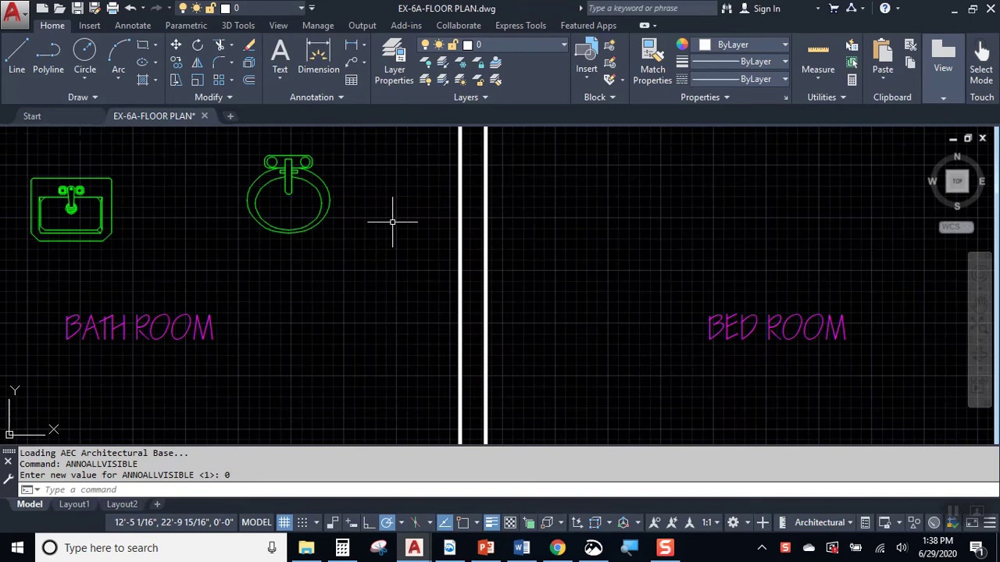
Step: Browse the gallery of the drawing's blocks available for insertion, including beds, chairs and exercise equipment
middle_drag(389, 217, 441, 216)
scroll(527, 259, down, 2)
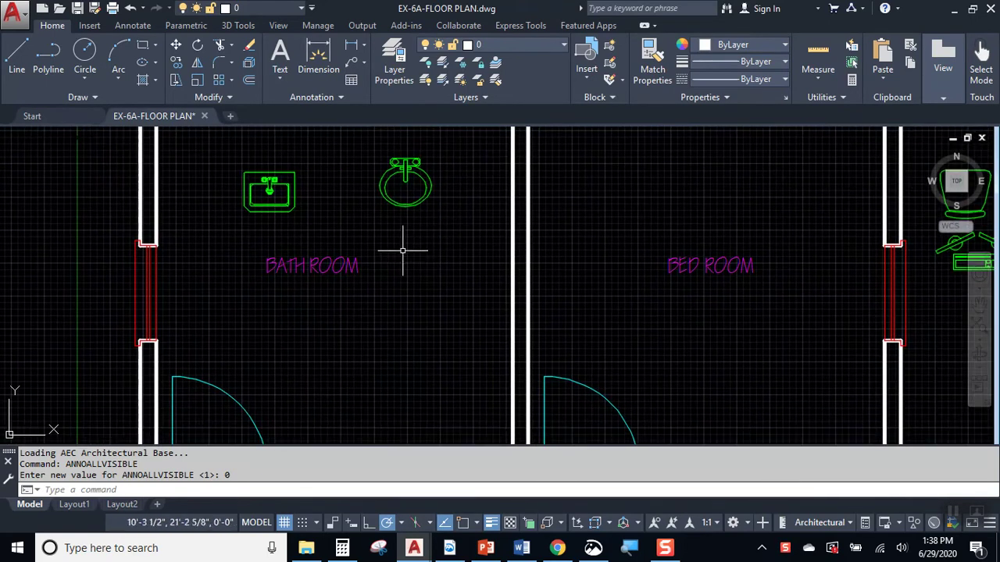
click(97, 28)
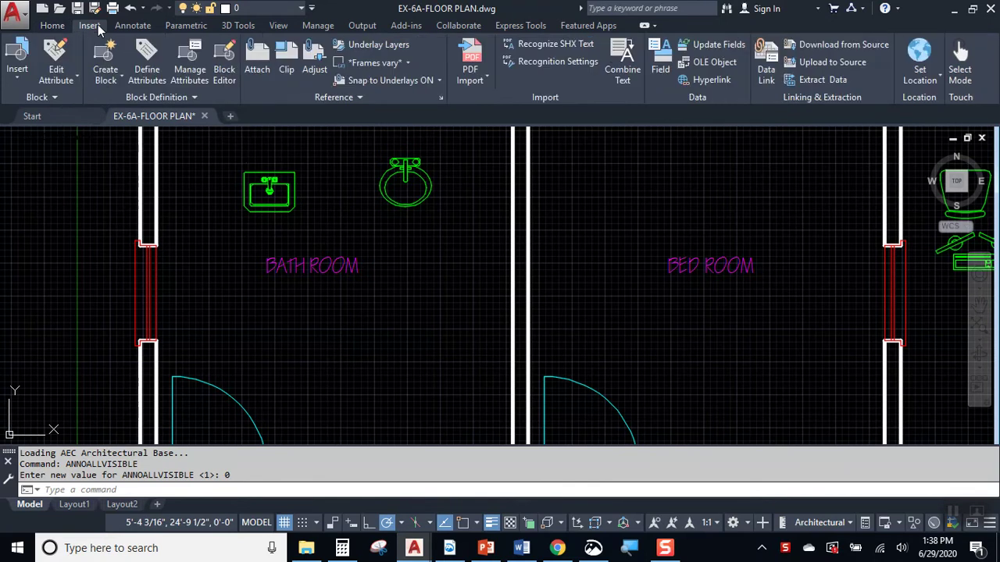
click(21, 78)
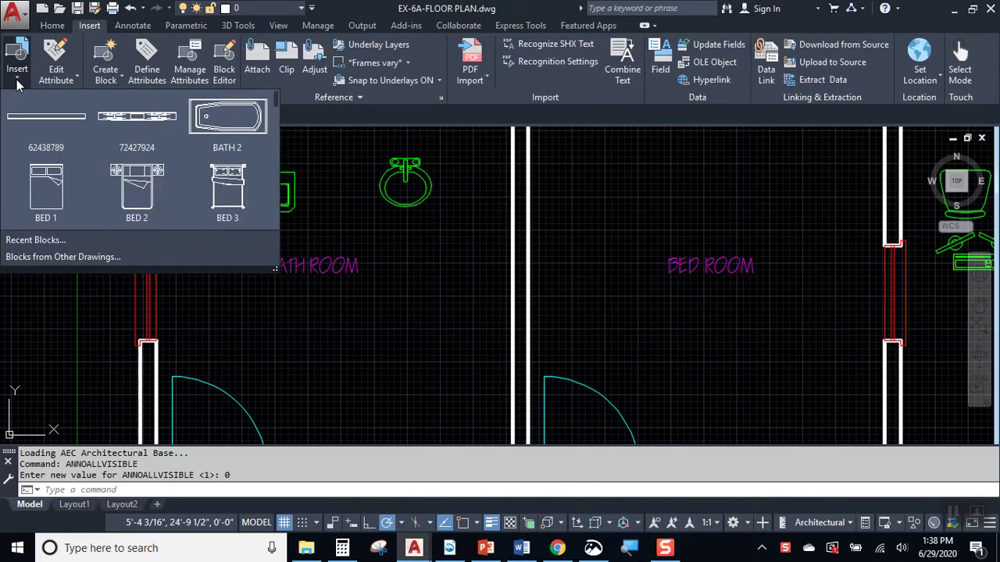
scroll(71, 195, down, 3)
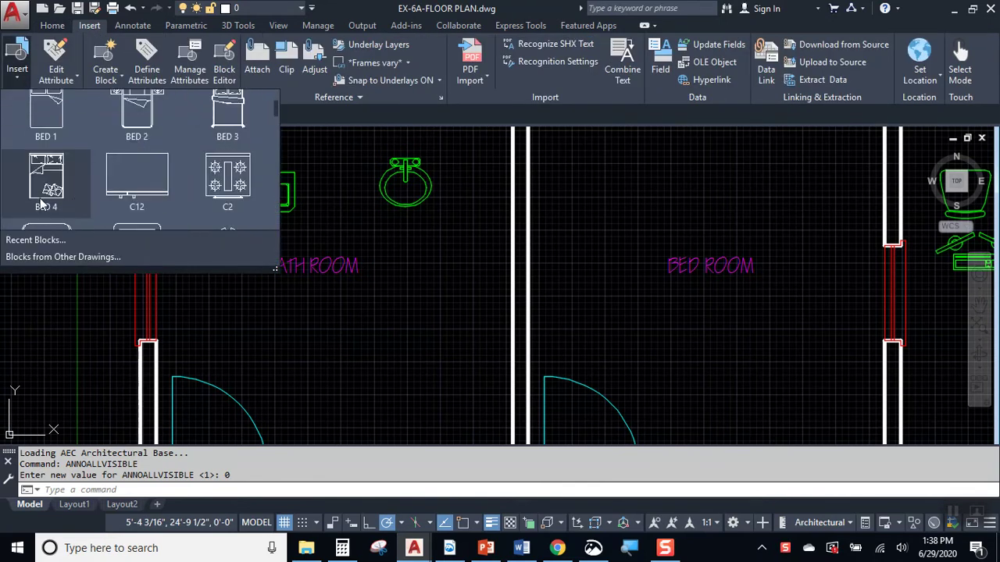
scroll(216, 161, down, 2)
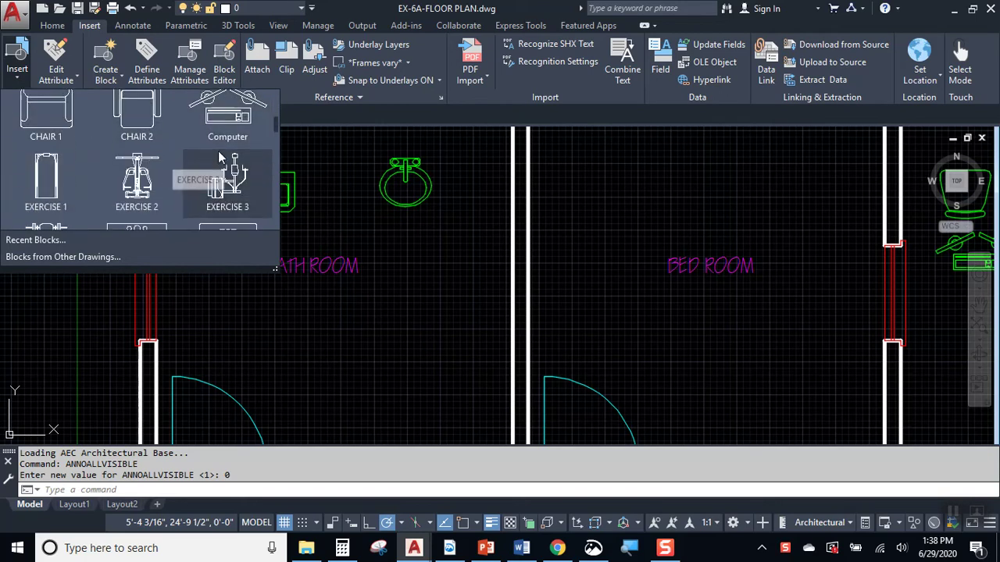
click(486, 170)
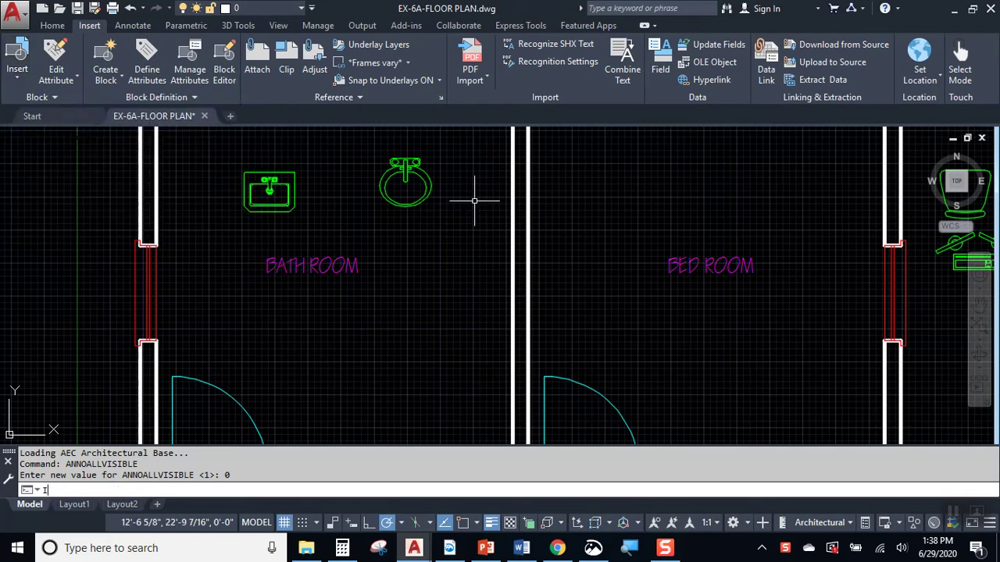
Step: Open the block insertion palette with the INSERT command and review the current drawing, recent and other drawing sources
key(Return)
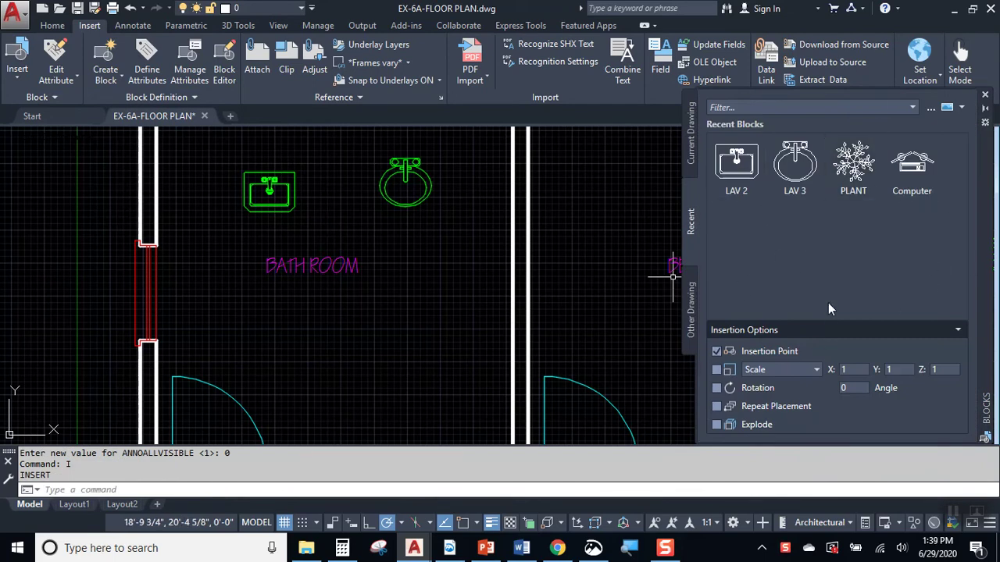
click(690, 133)
click(689, 221)
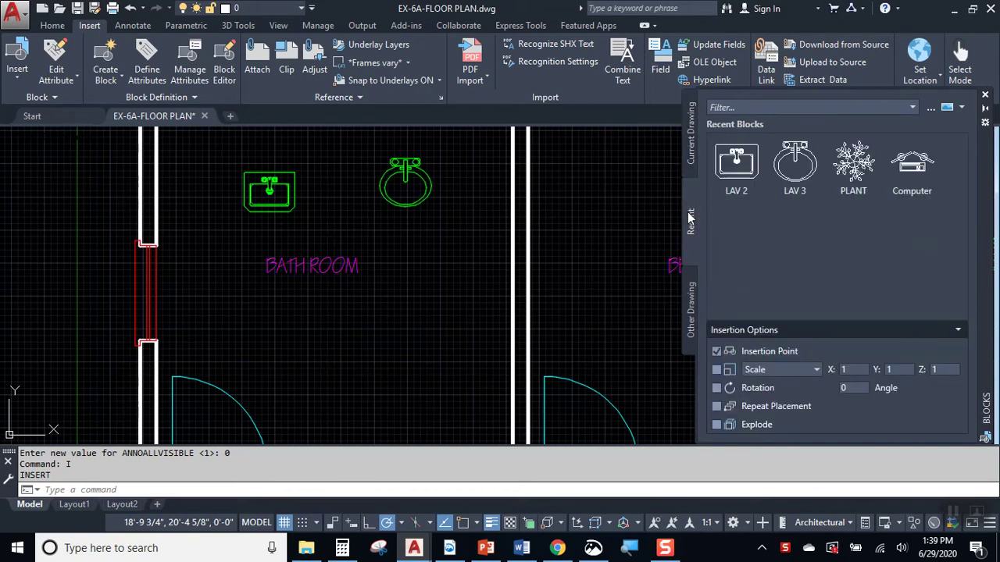
click(691, 312)
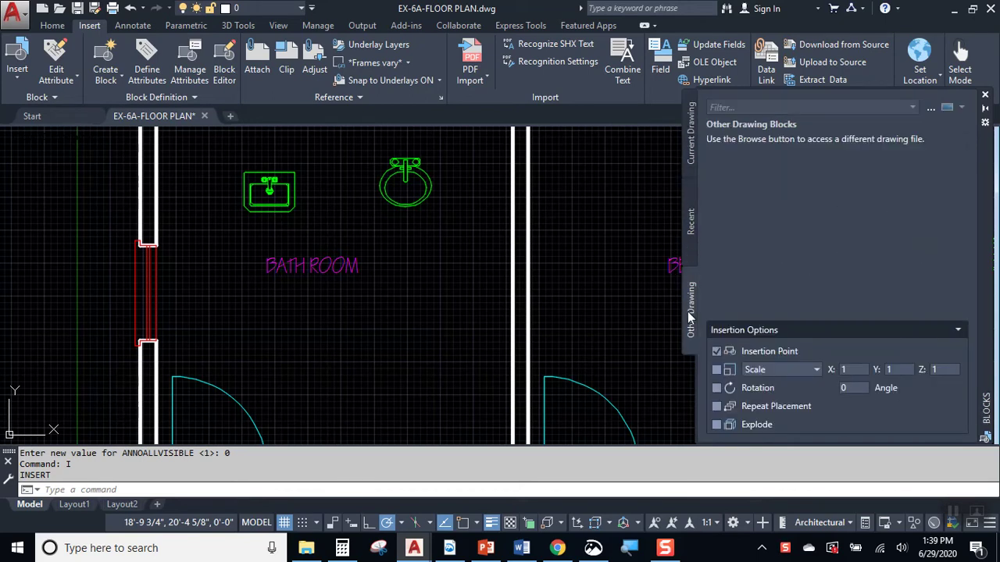
click(692, 145)
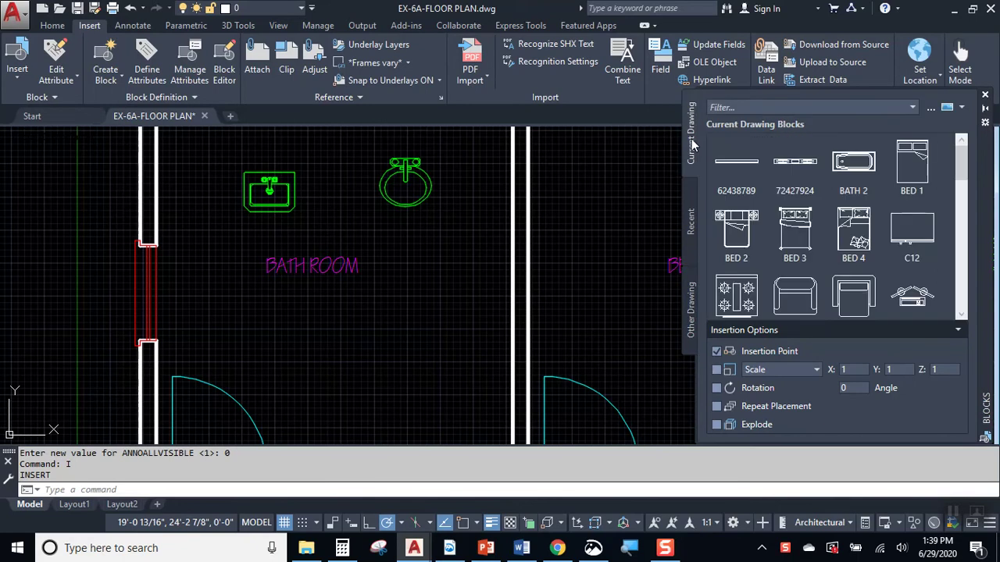
click(691, 221)
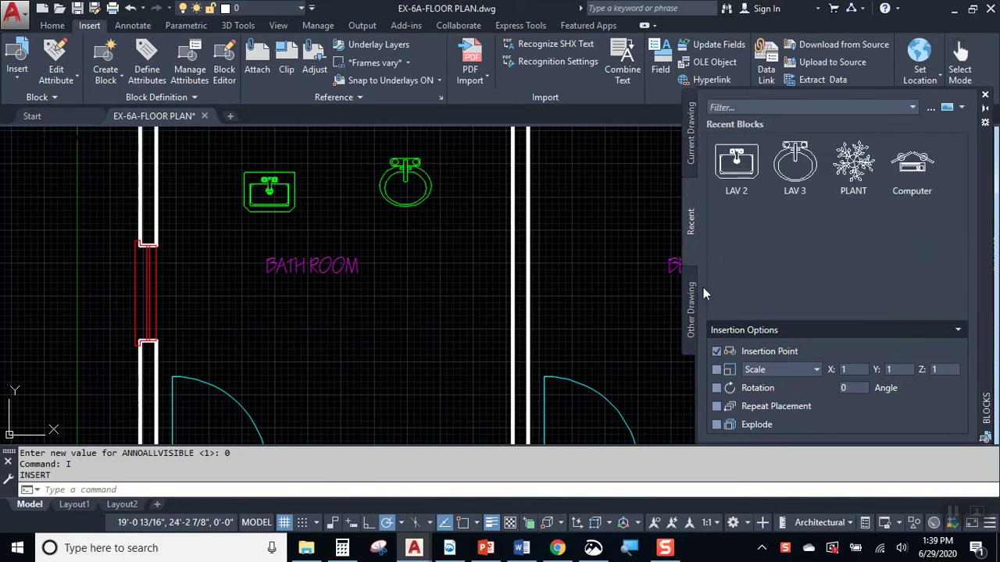
click(691, 322)
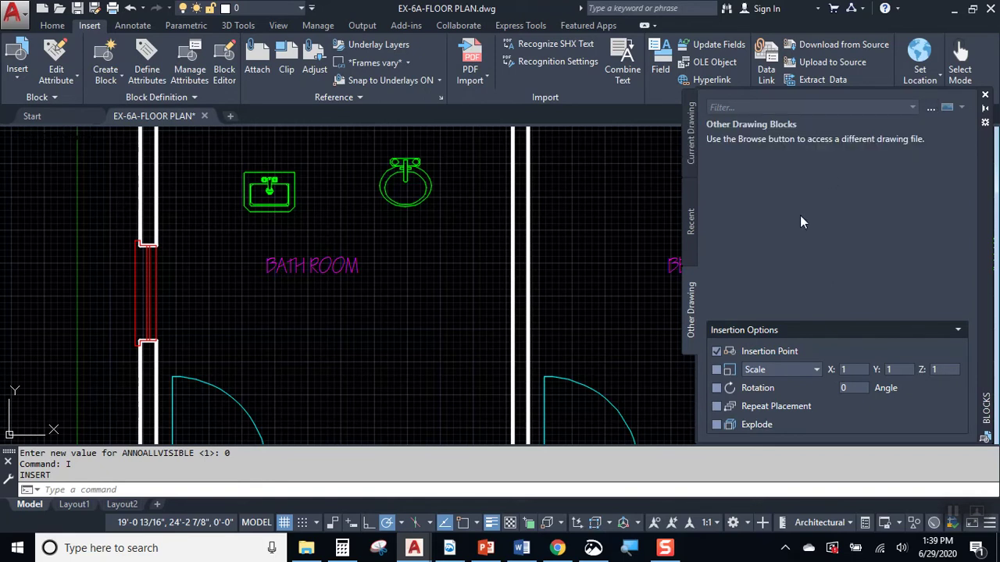
click(691, 136)
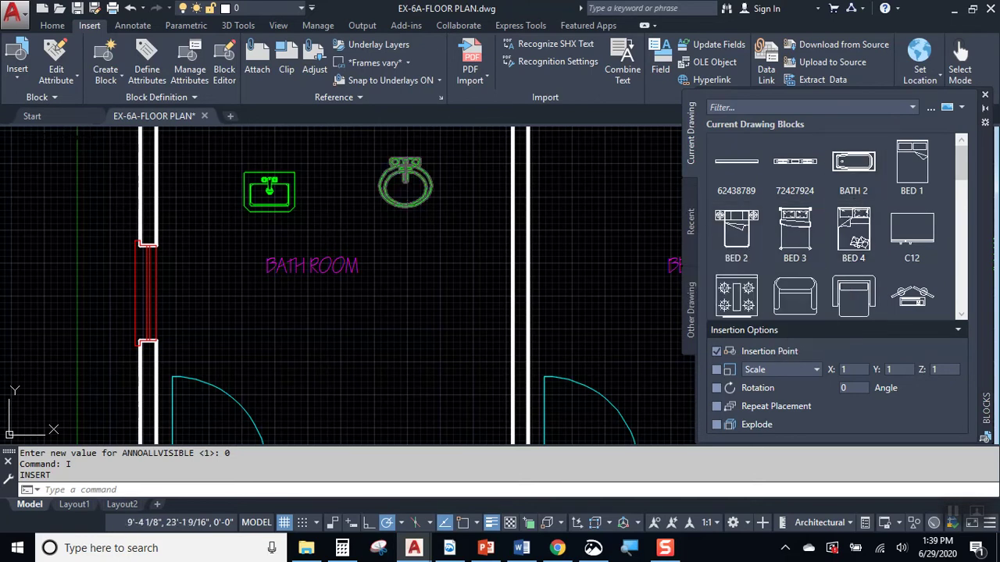
Step: Insert the corner shower block from the current drawing's blocks into the bathroom, below the room label
scroll(860, 248, down, 5)
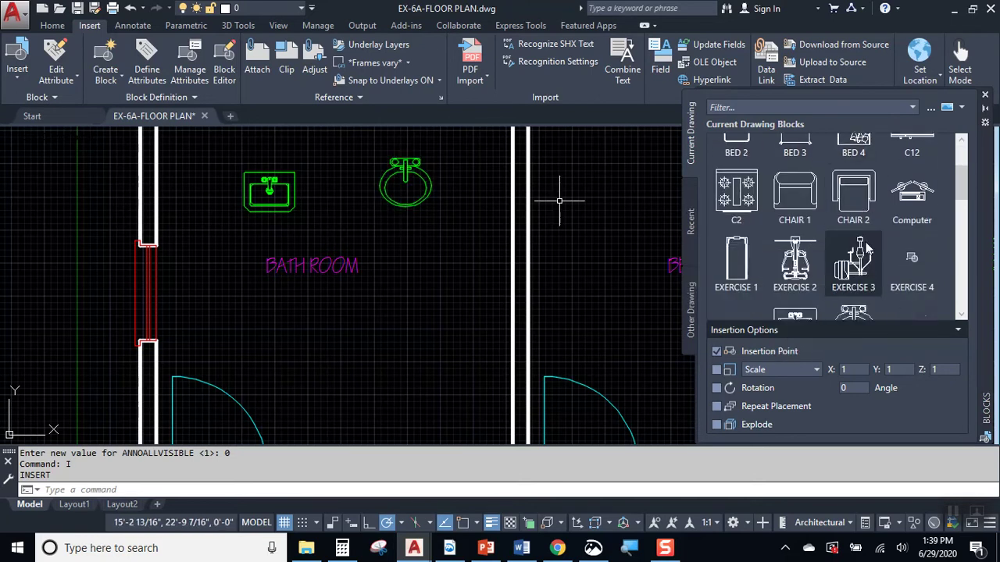
scroll(881, 283, down, 4)
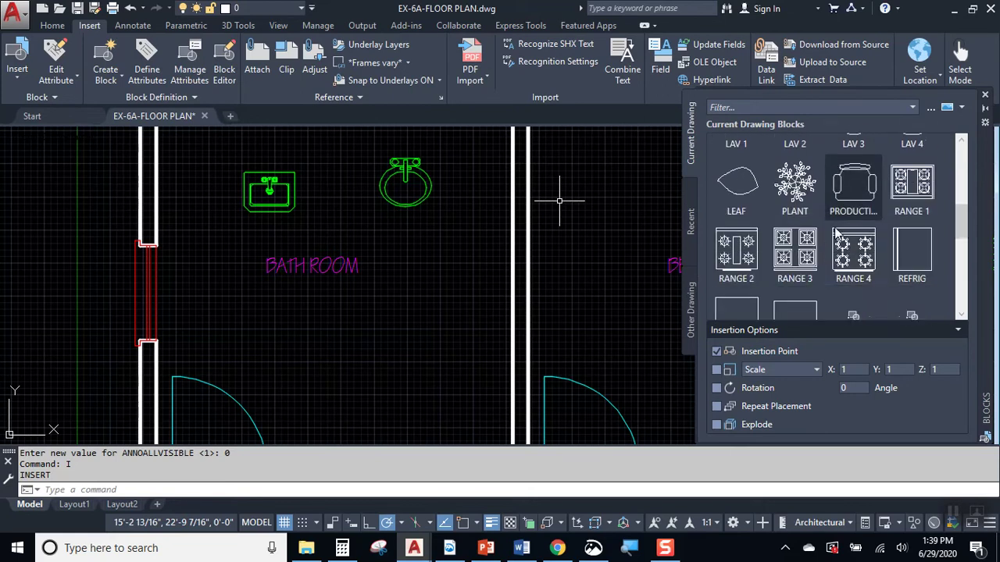
click(909, 252)
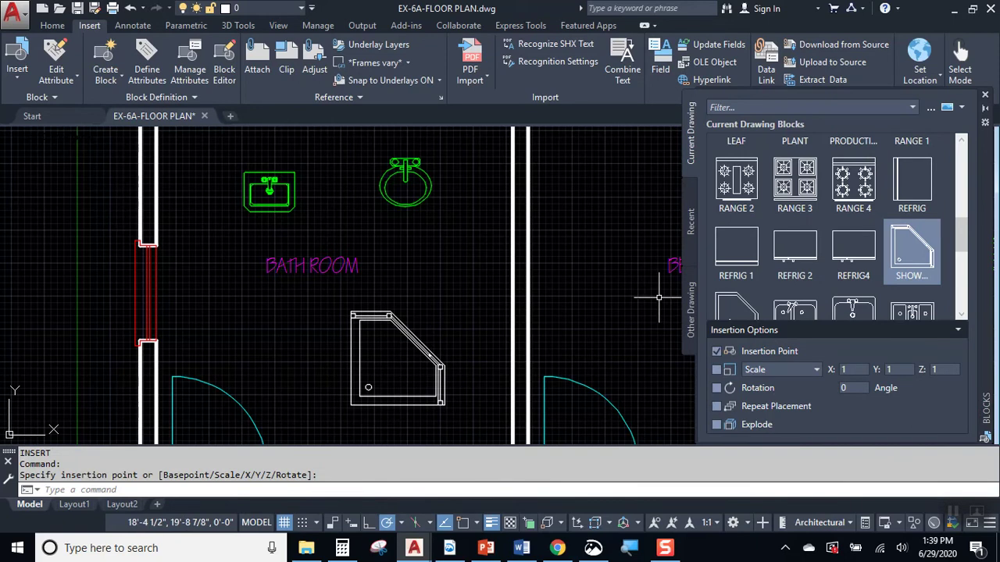
Step: Make FIXTURES & APPLIANCES the current layer in the layer properties manager and close the manager
click(255, 10)
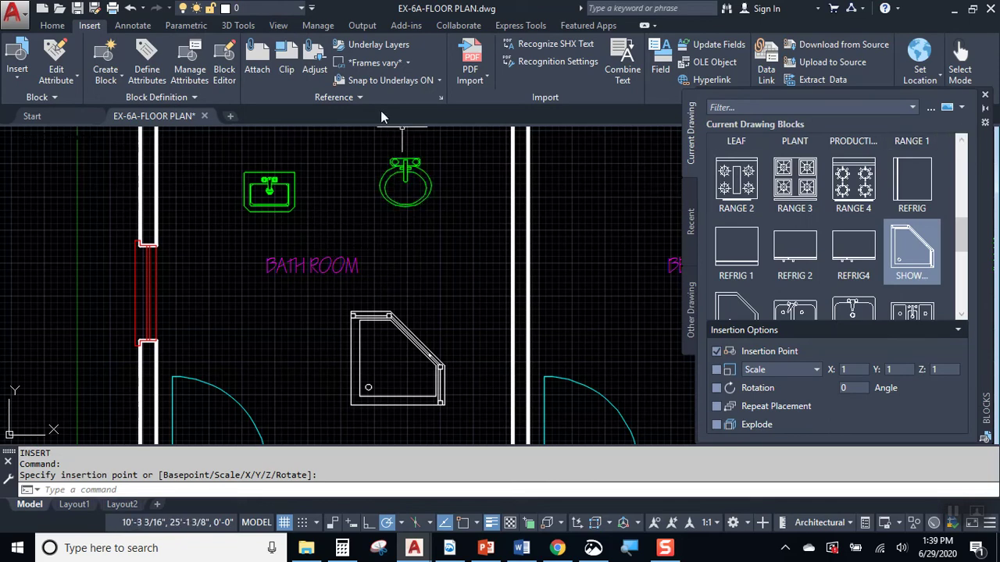
click(953, 512)
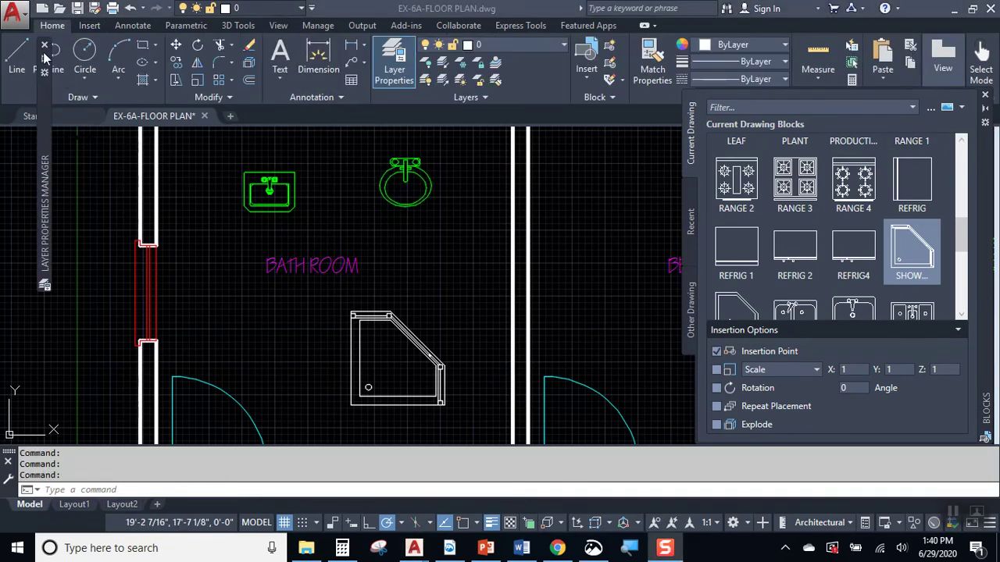
mouse_move(45, 59)
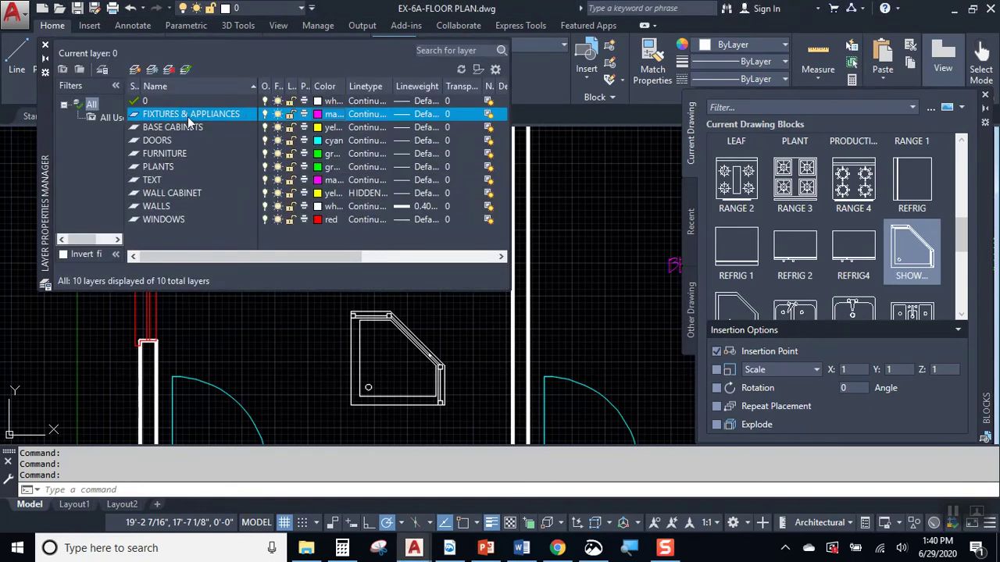
double_click(154, 115)
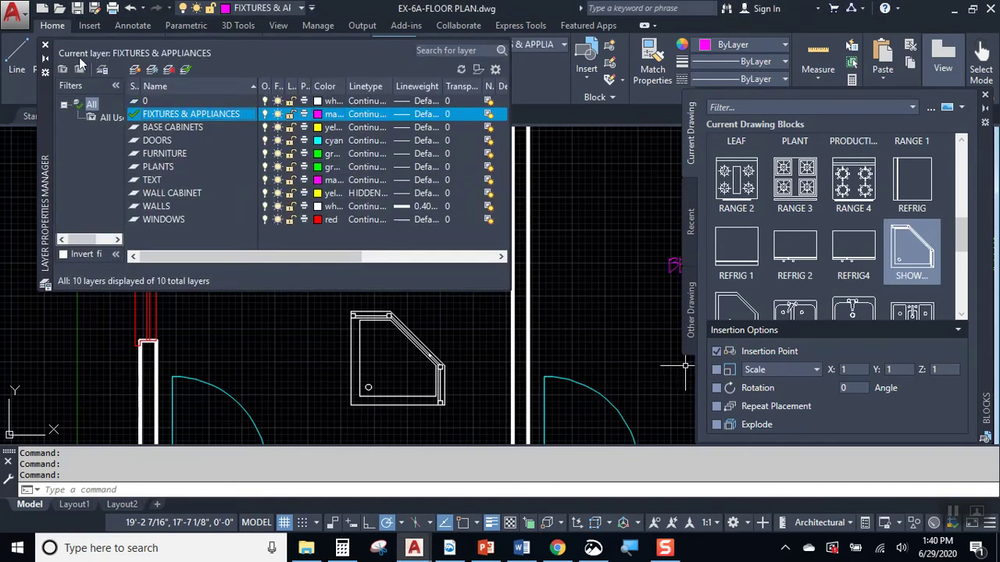
click(46, 47)
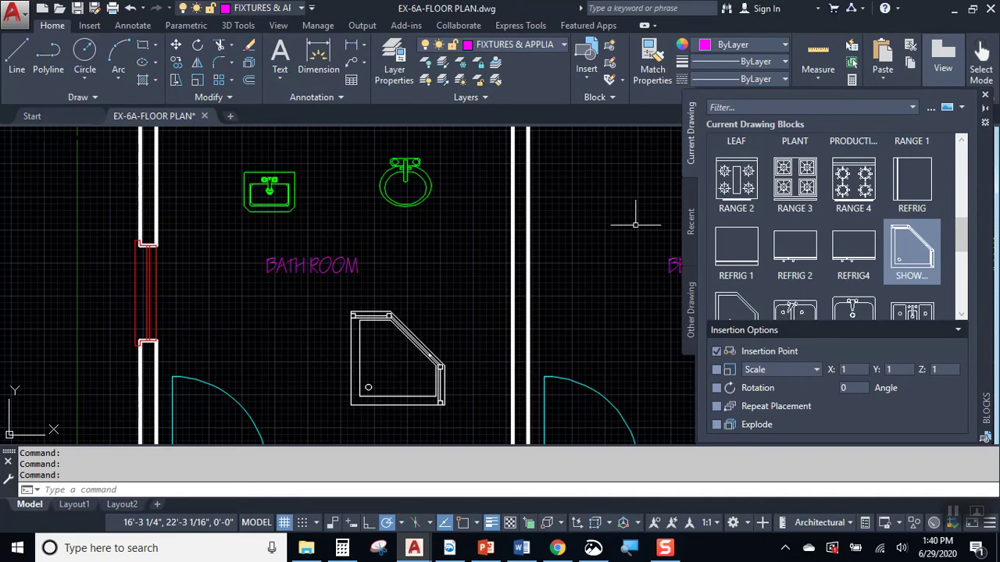
Step: Insert the RANGE 3 block in the bathroom, above and beside the corner shower
click(795, 184)
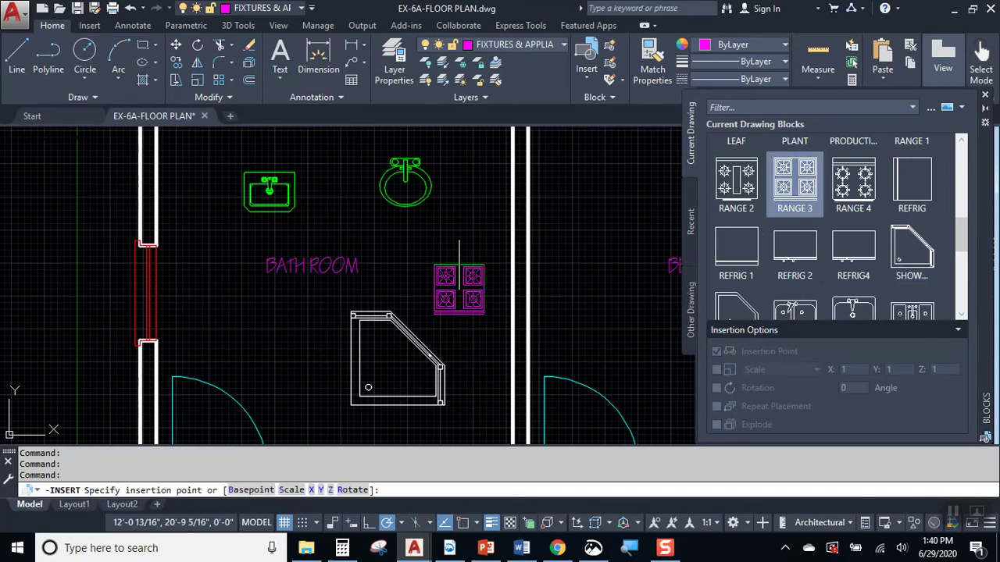
click(478, 279)
middle_drag(508, 353, 379, 266)
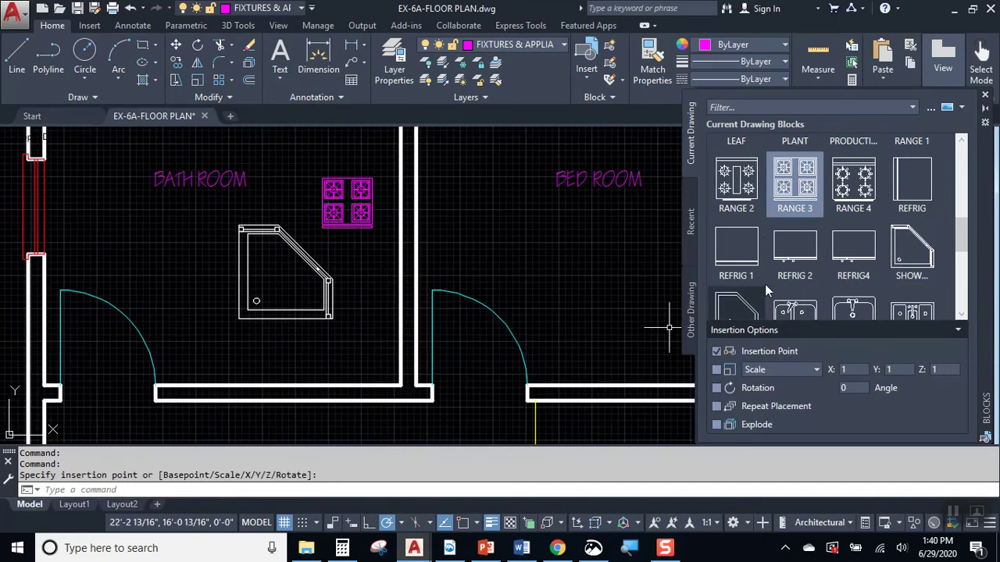
Step: Insert the REFRIG 1 block in the bedroom below its label and the SINK 1 block beside it
click(742, 254)
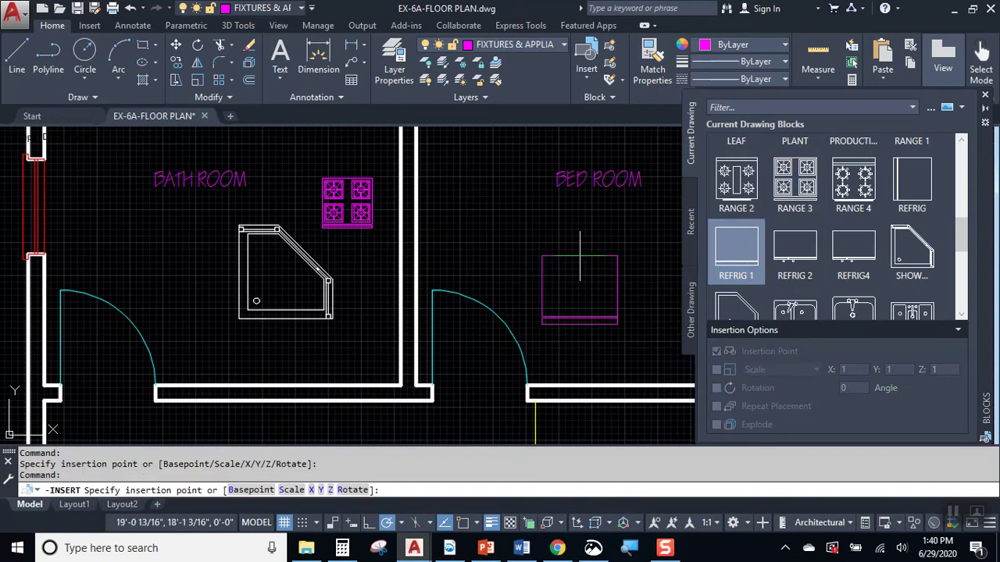
scroll(812, 270, down, 1)
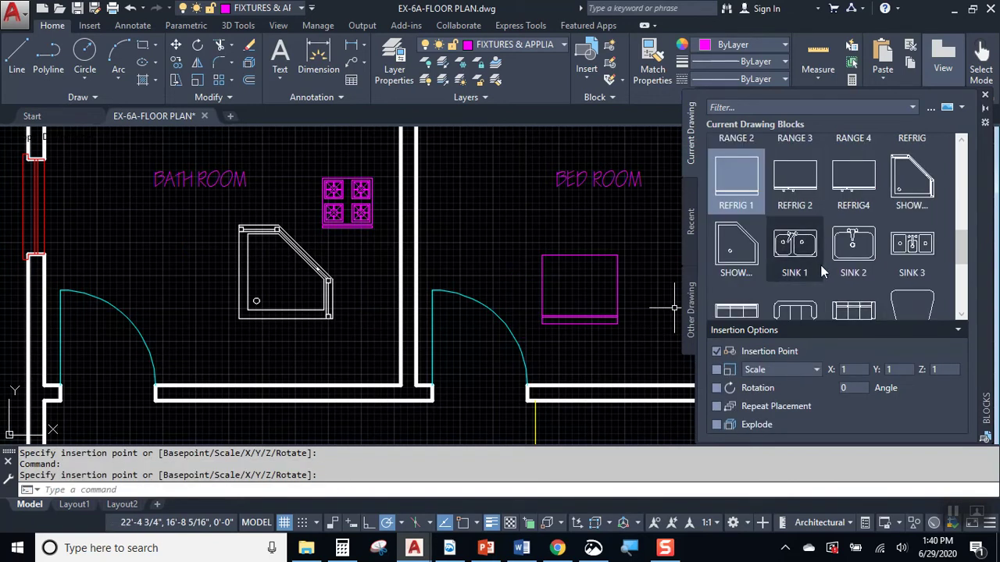
click(812, 257)
click(486, 247)
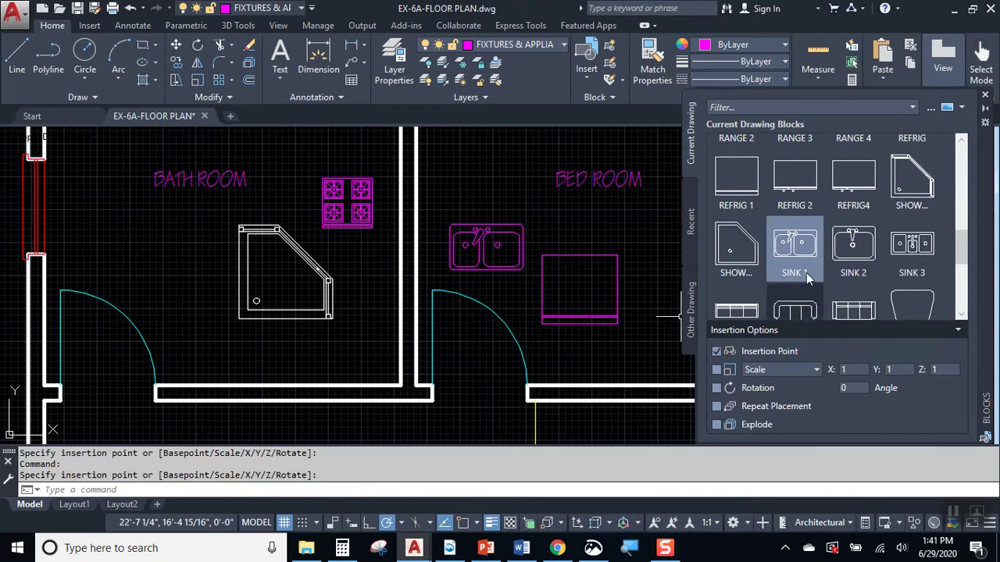
Step: Insert the SOFA 2 block in the living area and the TABLE 2 block in the kitchen
scroll(828, 269, down, 1)
scroll(828, 270, down, 1)
scroll(360, 266, down, 3)
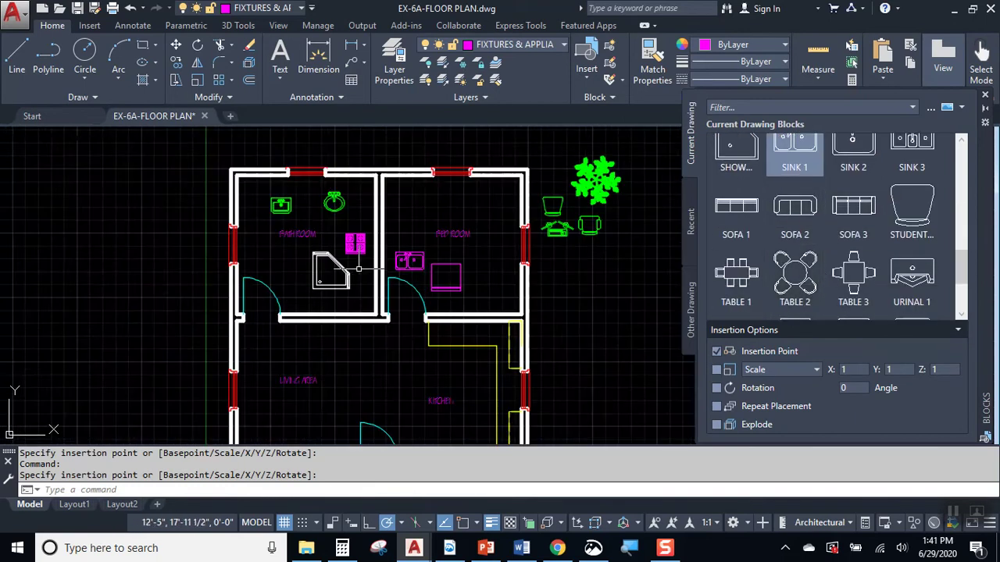
scroll(425, 289, up, 3)
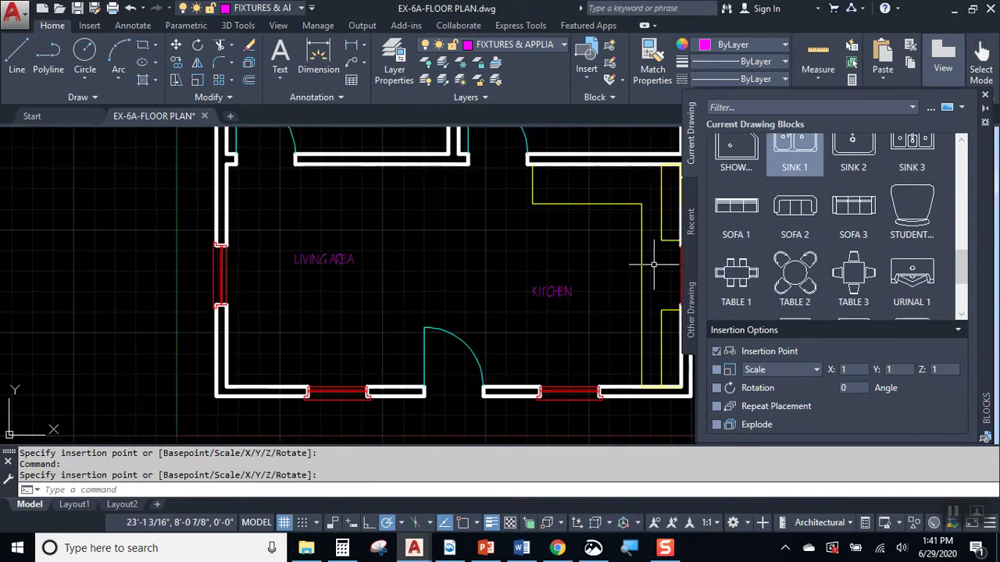
click(794, 207)
click(399, 220)
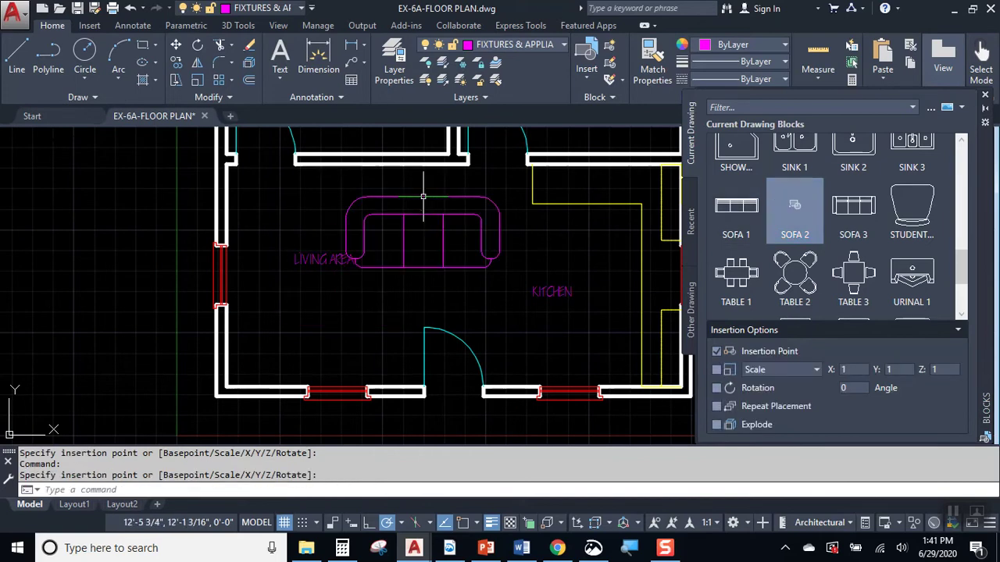
click(794, 277)
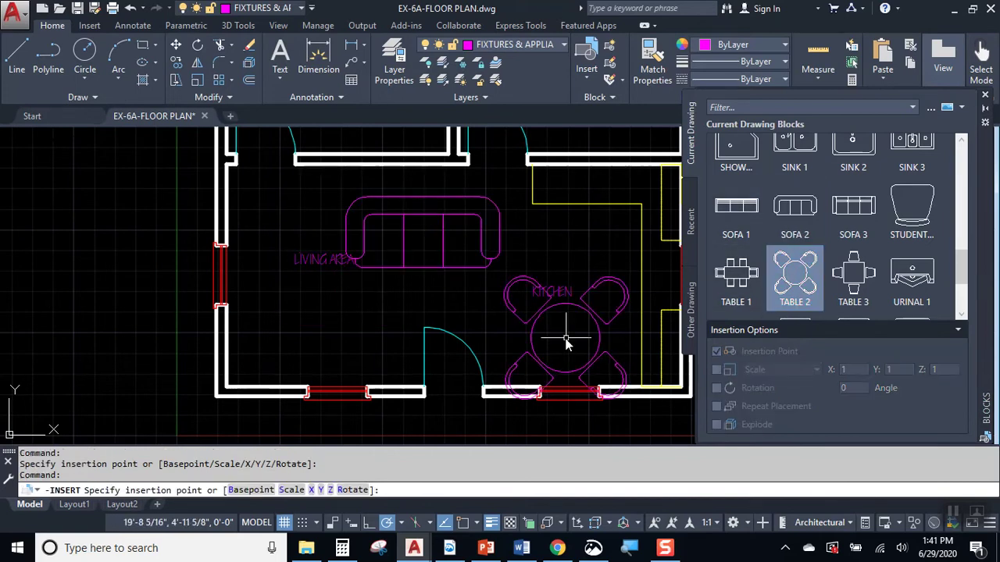
click(566, 337)
Step: Insert the WC 4 block in the bathroom's upper-left area, near the left window
scroll(900, 274, down, 1)
scroll(900, 277, down, 1)
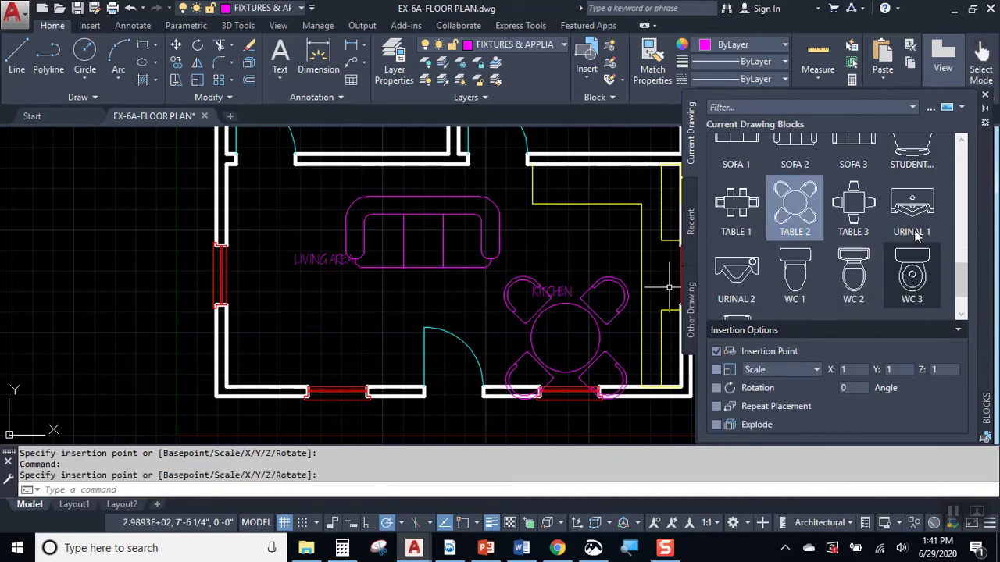
scroll(906, 231, down, 1)
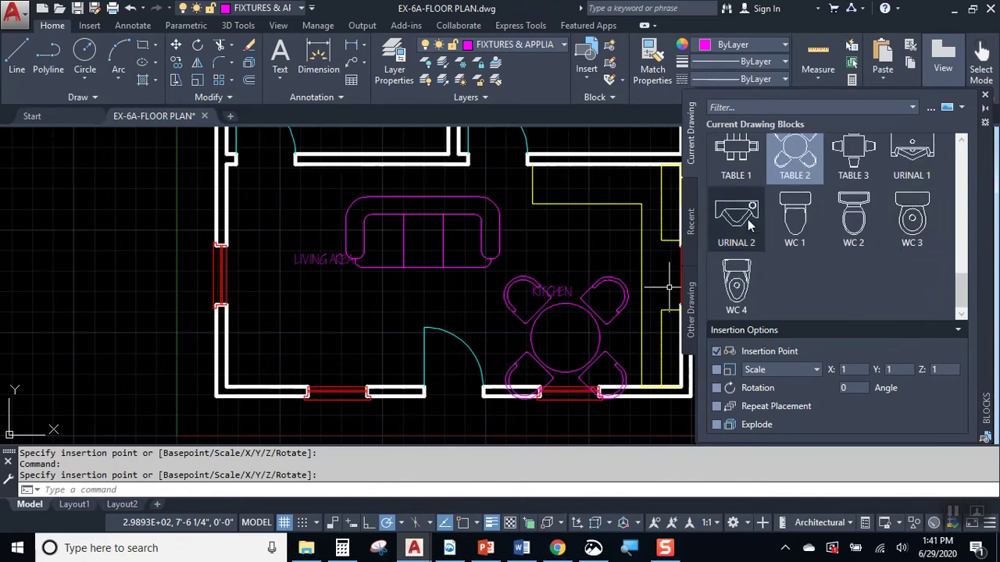
click(749, 287)
mouse_move(480, 179)
middle_down()
mouse_move(533, 315)
mouse_move(532, 408)
middle_up()
click(305, 209)
Step: Delete the rectangular lavatory next to the newly placed toilet in the bathroom
click(367, 206)
click(344, 215)
key(Delete)
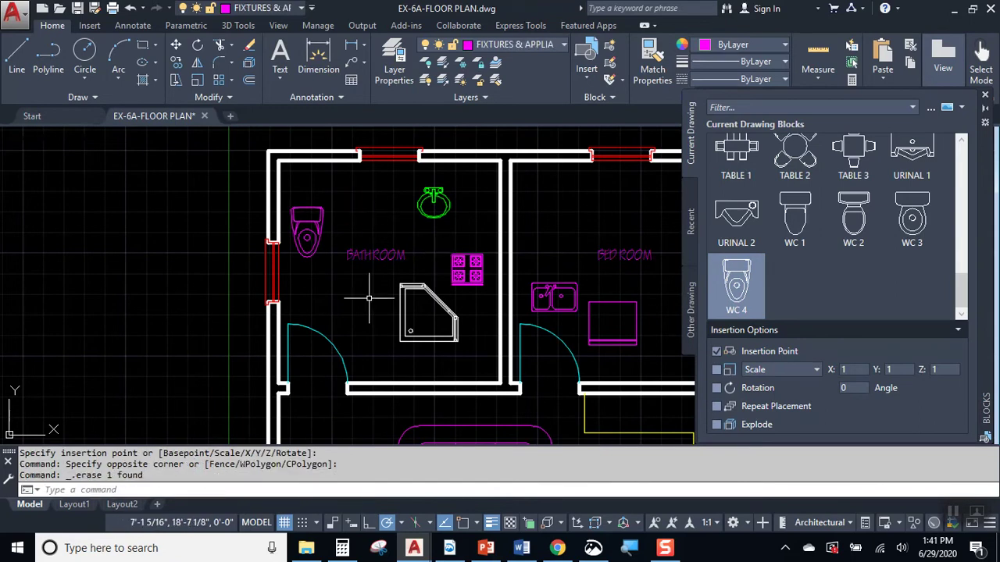
Step: Assign the corner shower and the oval sink in the bathroom to the FIXTURES & APPLIANCES layer
click(421, 331)
click(441, 208)
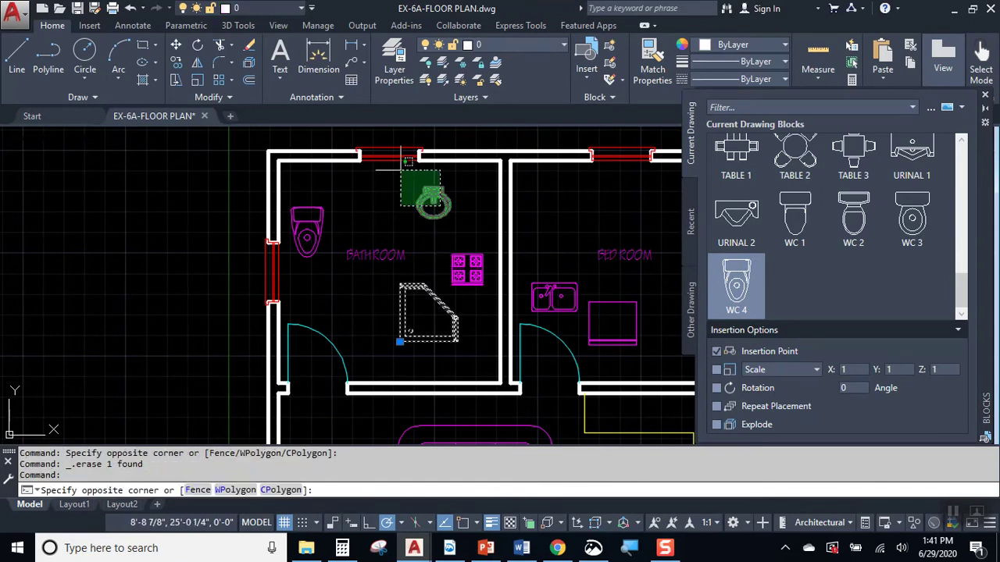
click(397, 184)
click(494, 45)
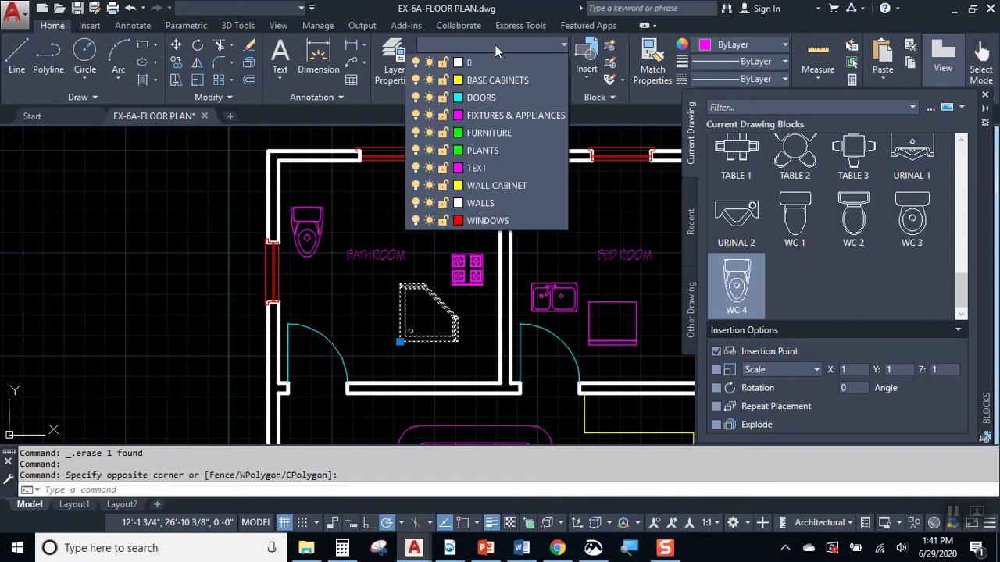
click(492, 176)
key(Escape)
Step: Move the round table set away from the kitchen's lower wall toward the living area, just left of the KITCHEN label
mouse_move(566, 314)
middle_down()
mouse_move(415, 267)
mouse_move(370, 211)
middle_up()
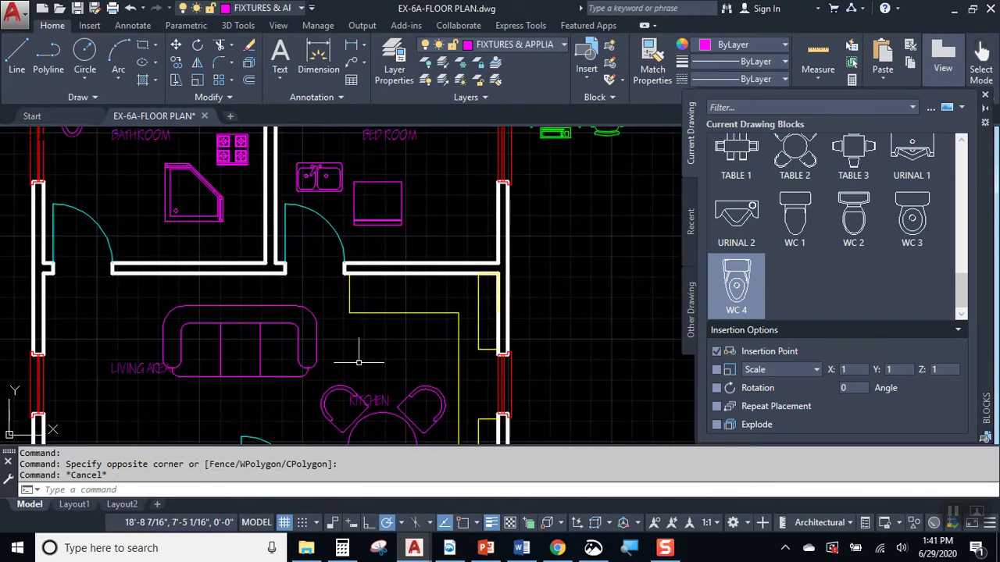
scroll(385, 357, down, 2)
middle_drag(352, 399, 404, 314)
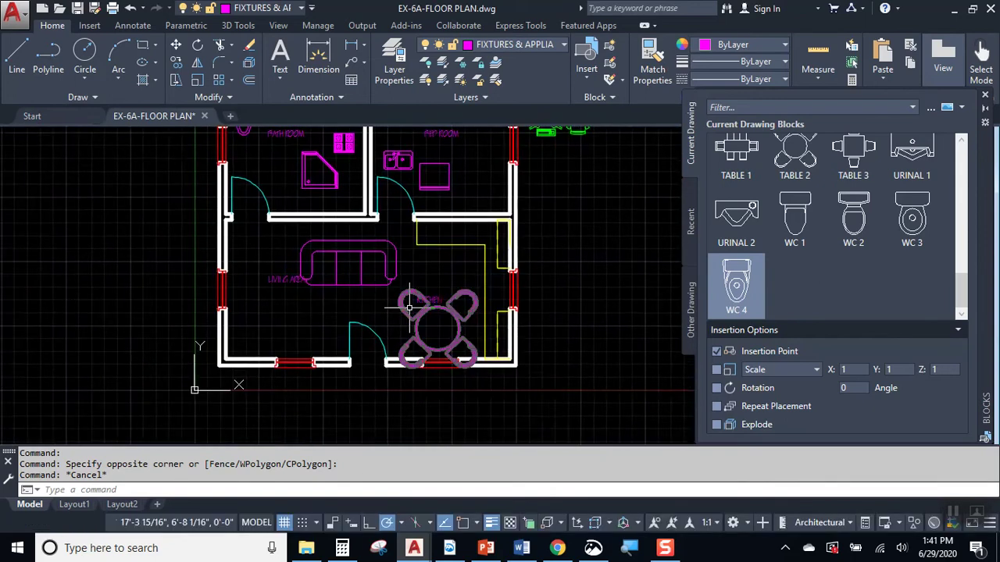
scroll(412, 314, up, 2)
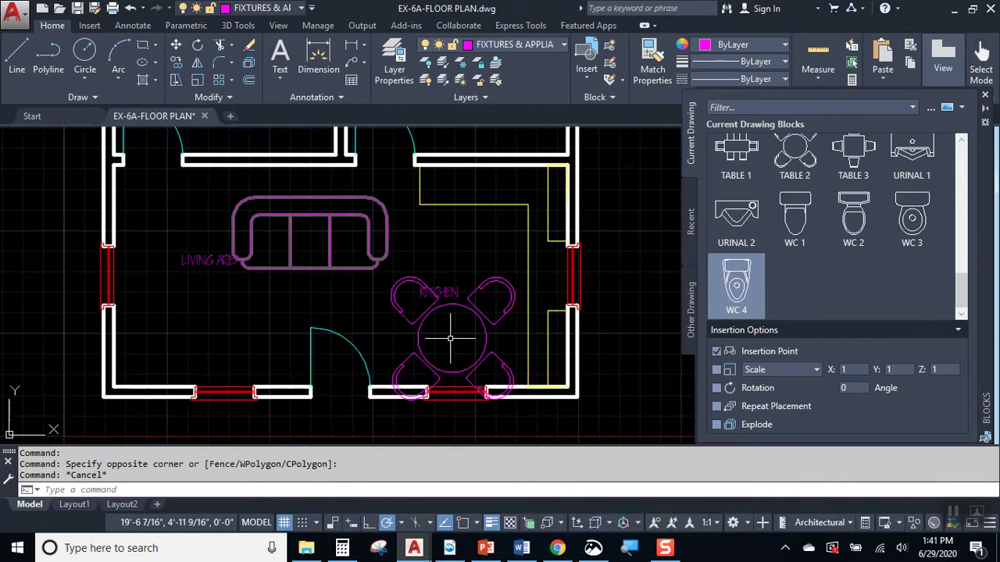
click(420, 320)
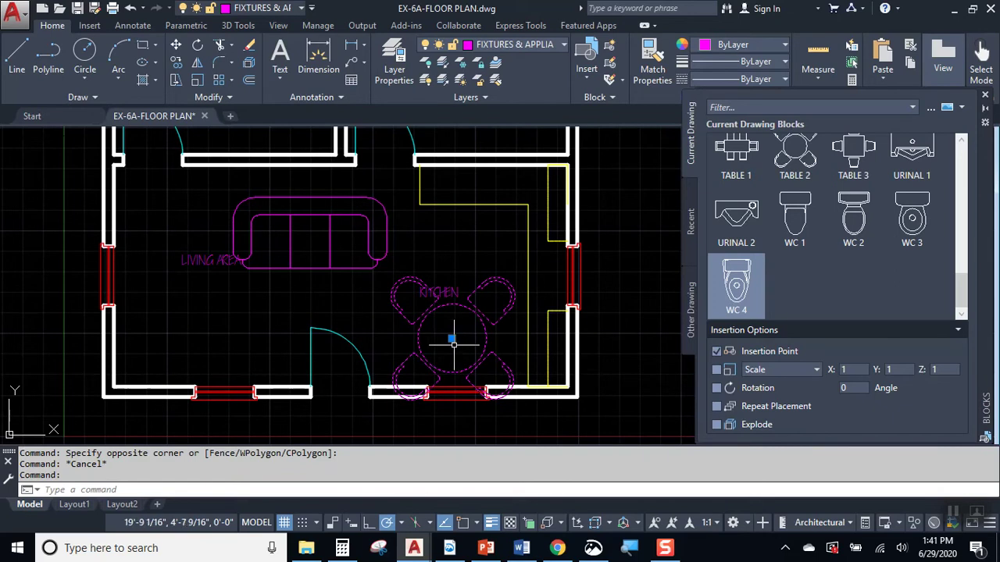
click(452, 338)
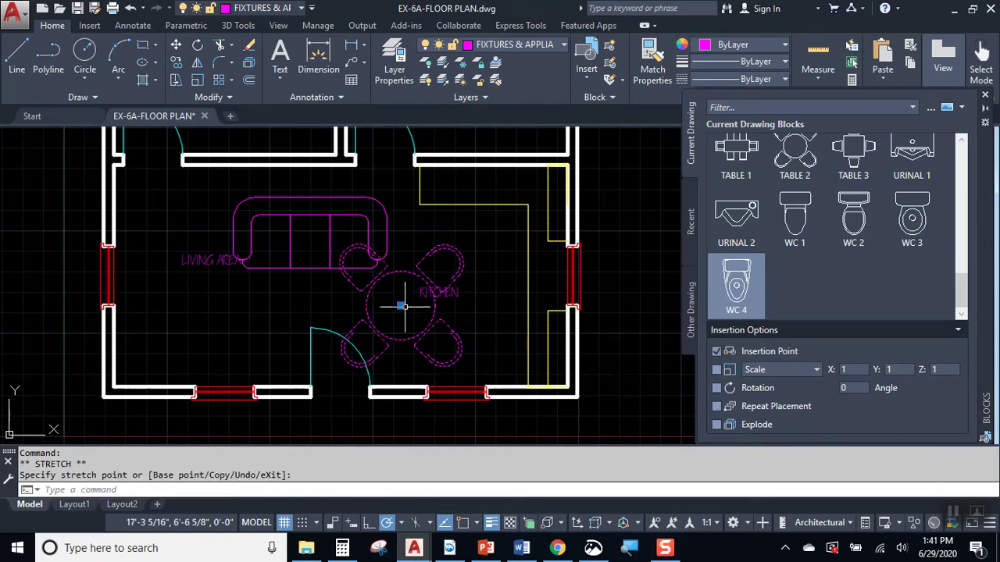
Step: Rotate the sofa and the round table set together 90° counterclockwise about a point on the sofa seat
click(278, 191)
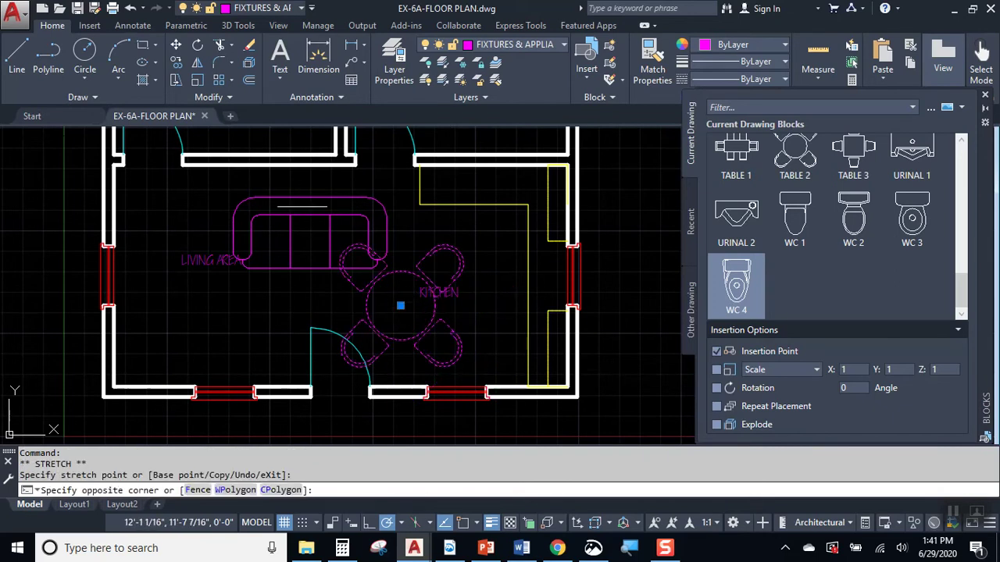
key(Escape)
click(275, 205)
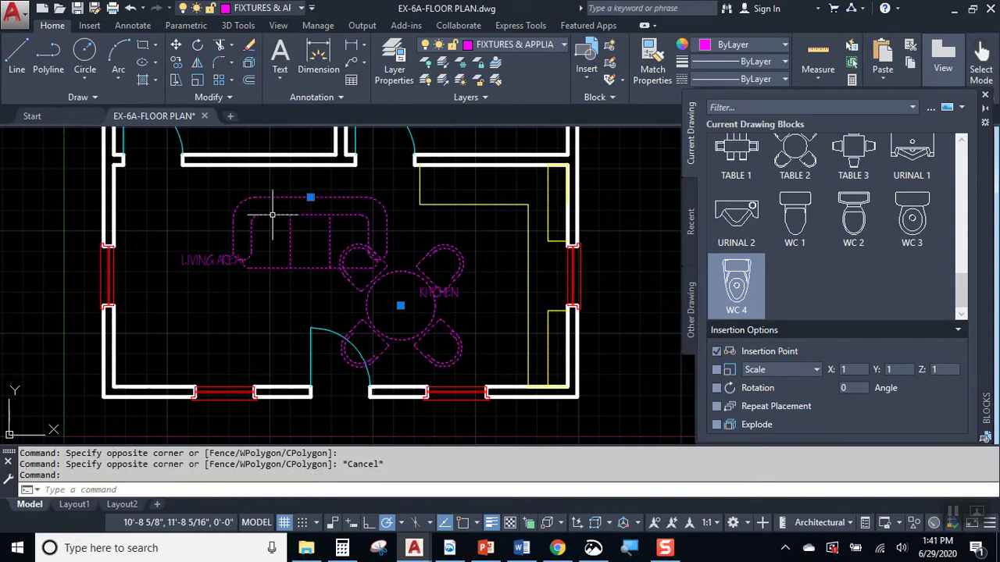
text(RO)
key(Return)
click(295, 221)
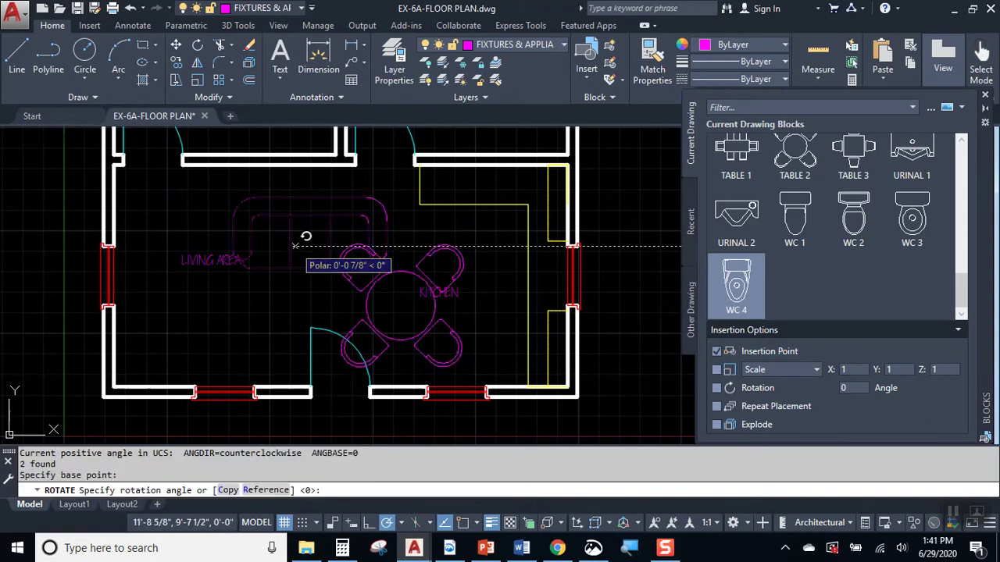
click(291, 204)
Step: Move the rotated sofa against the living area's left wall, centred on the window
click(296, 223)
click(276, 248)
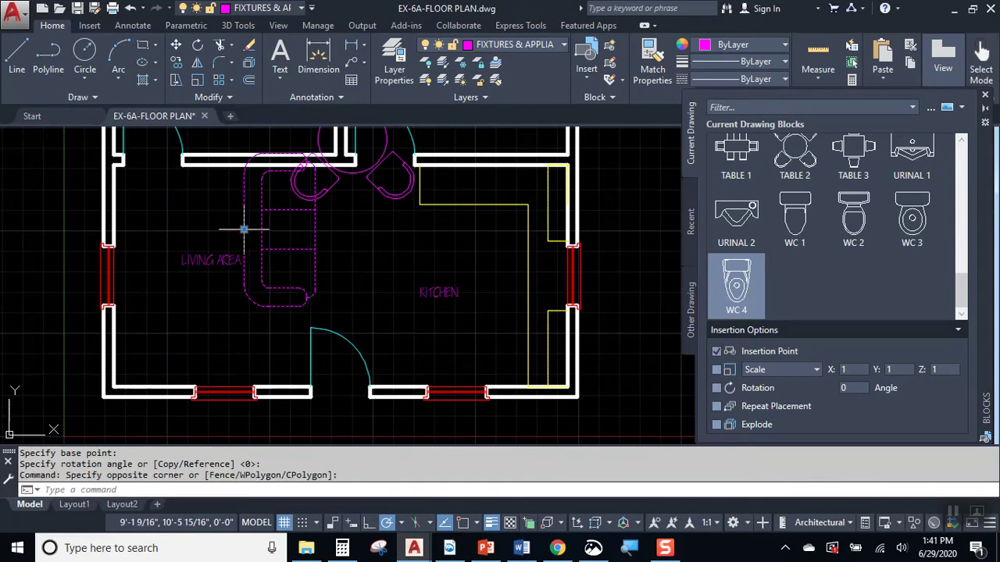
click(244, 230)
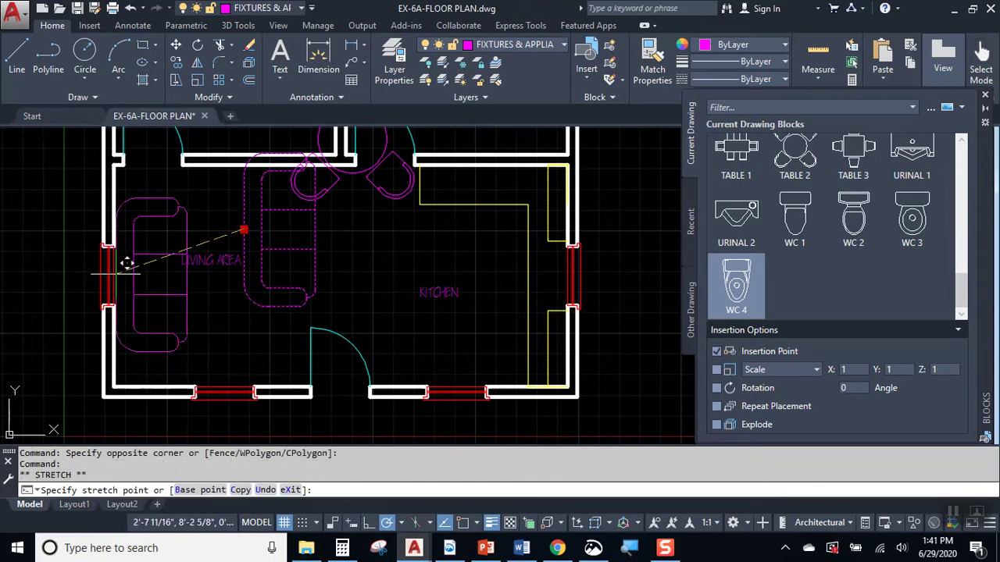
click(127, 263)
key(Escape)
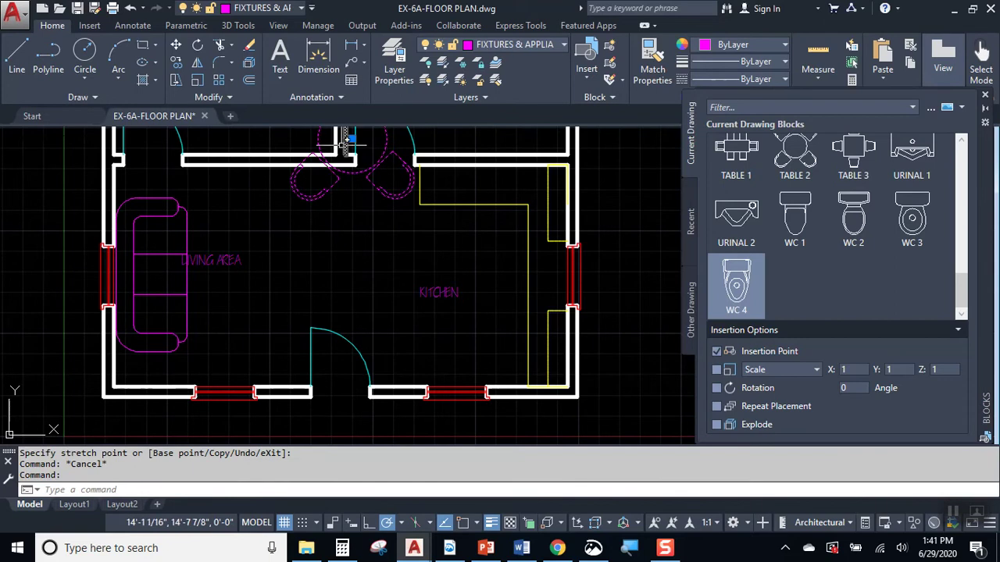
Step: Move the round table set down into the open space between the living area and the kitchen, above the entry door
click(352, 139)
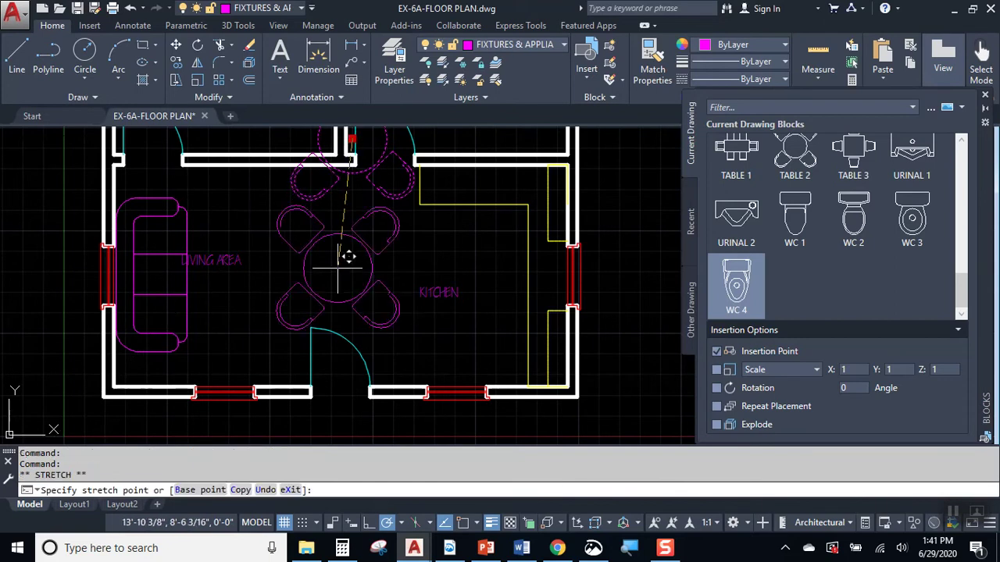
key(Escape)
key(Escape)
scroll(436, 328, down, 2)
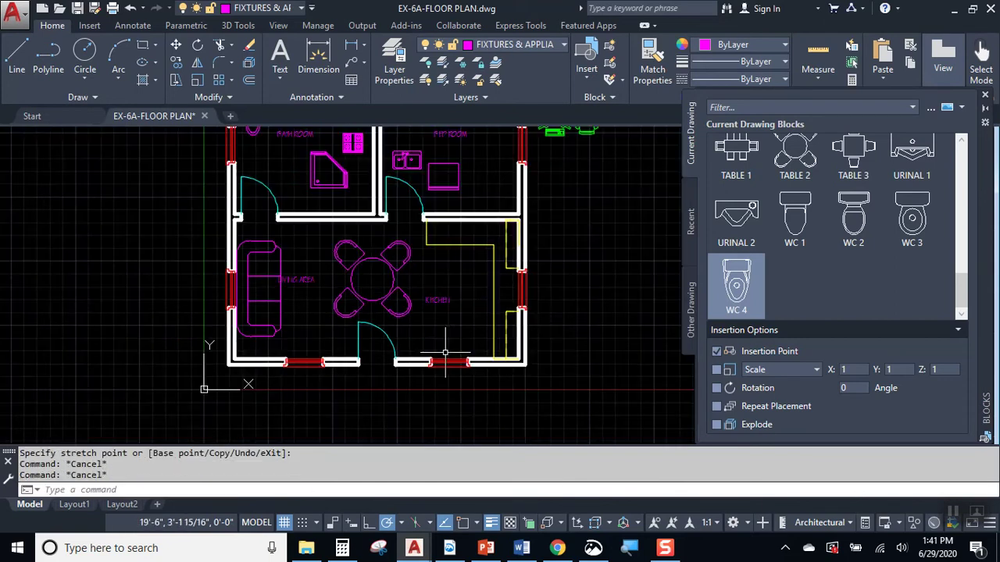
middle_drag(447, 309, 450, 390)
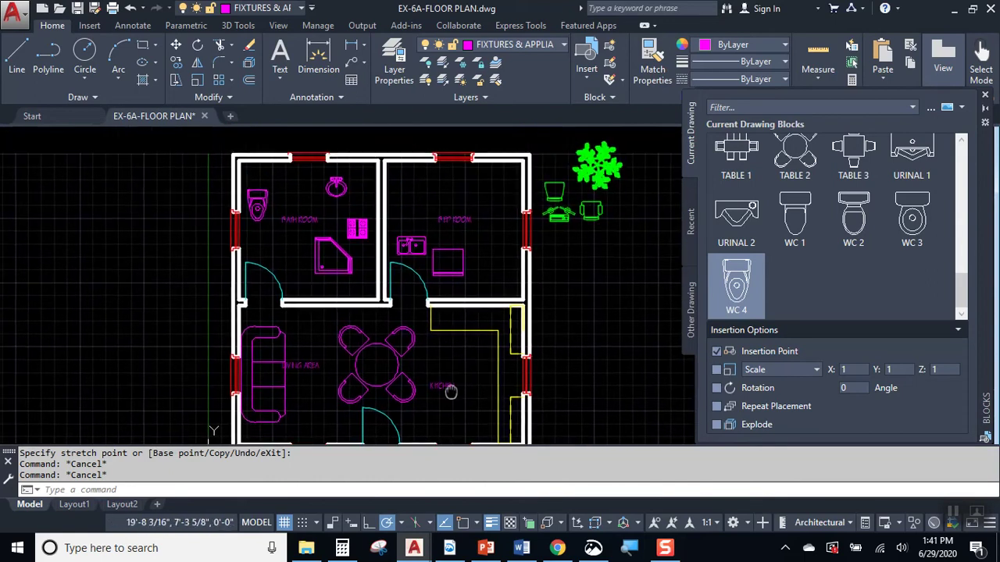
middle_drag(424, 347, 479, 312)
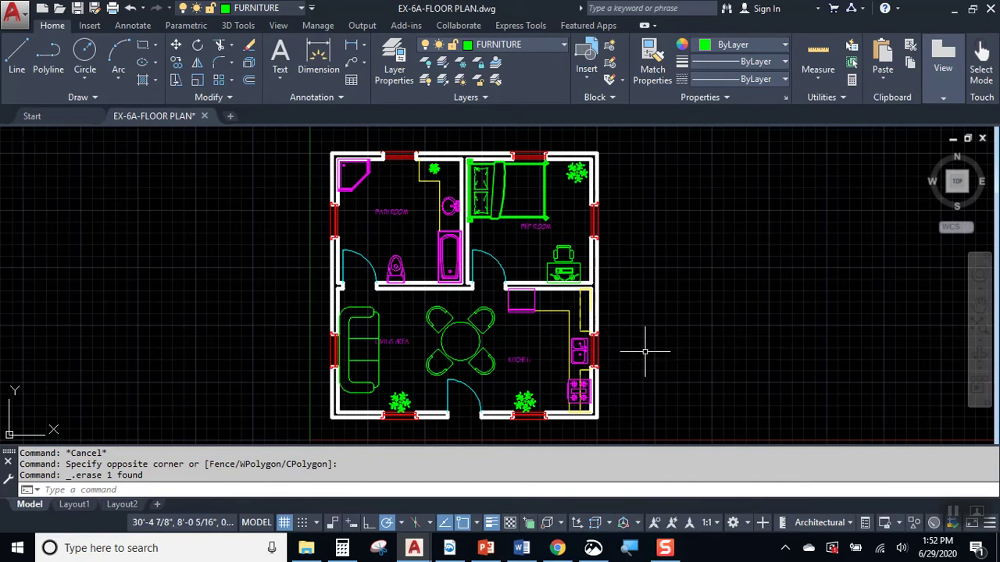
Step: Examine the furnished floor plan room by room, including the layer and close-up shape of the bathroom toilet
scroll(284, 185, up, 3)
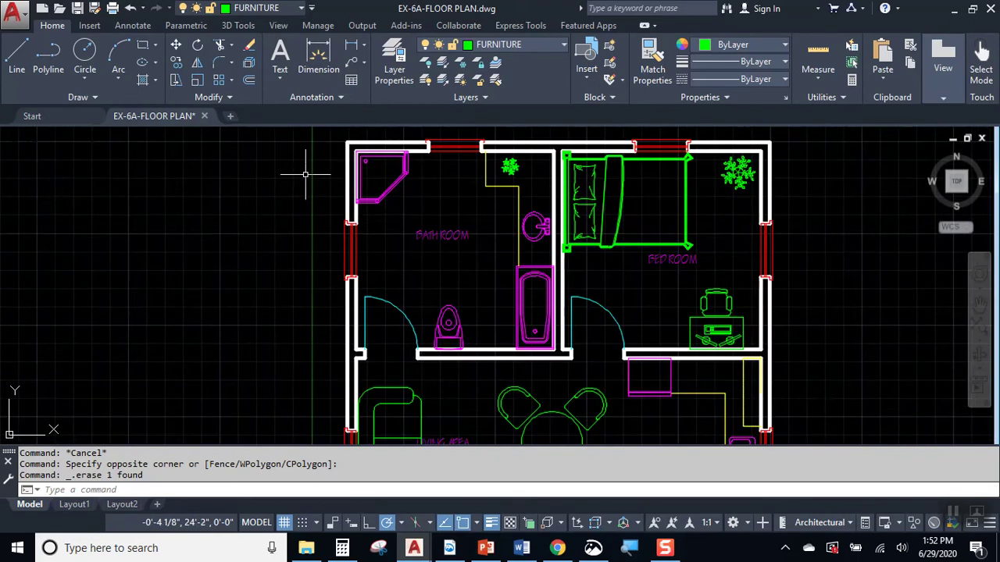
scroll(269, 234, down, 2)
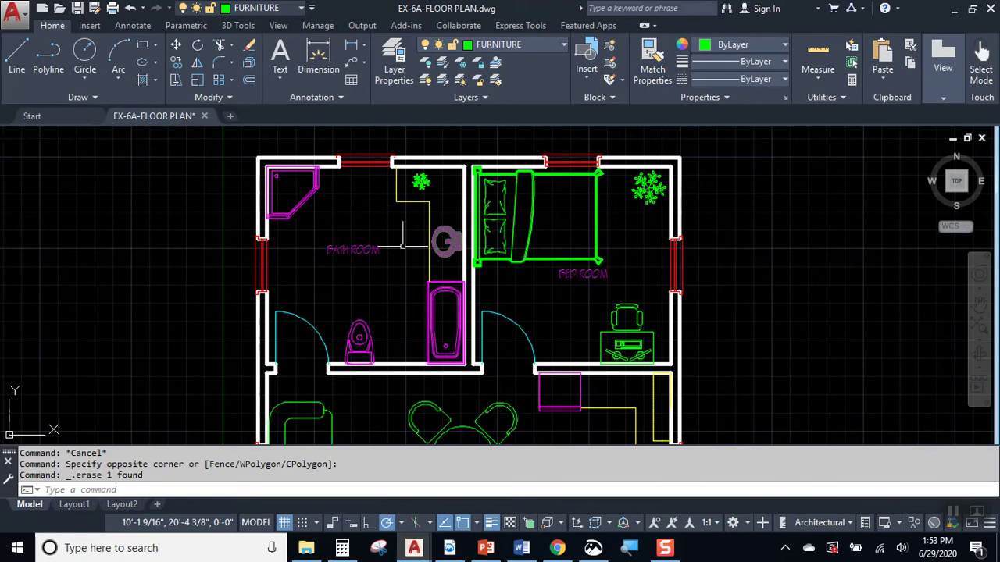
click(358, 337)
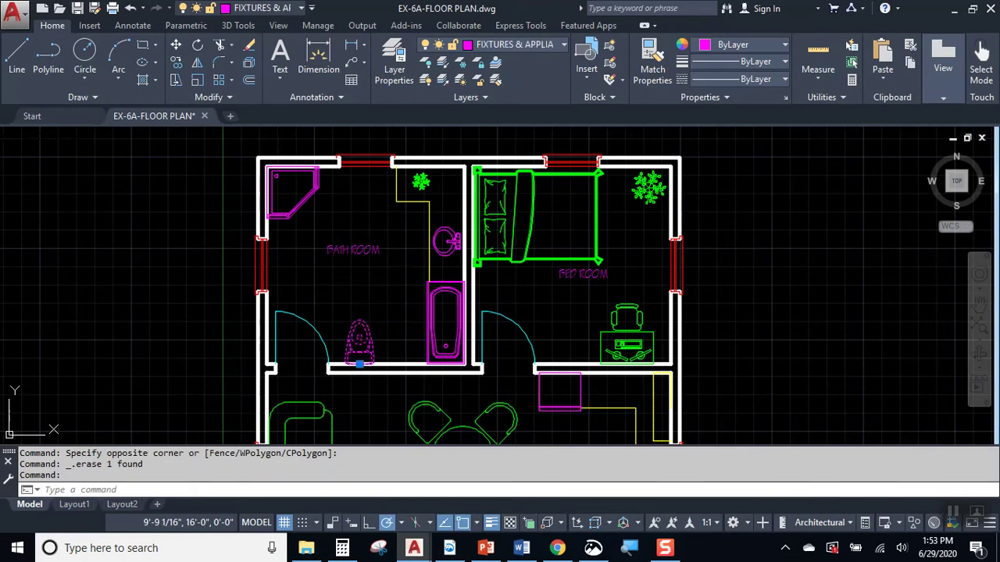
scroll(368, 268, up, 6)
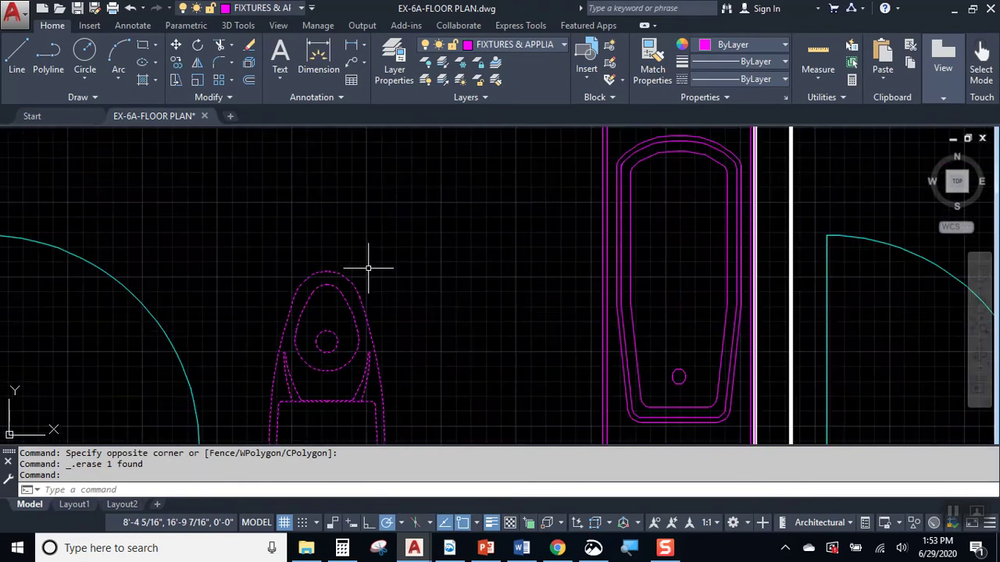
key(Escape)
key(Escape)
key(Escape)
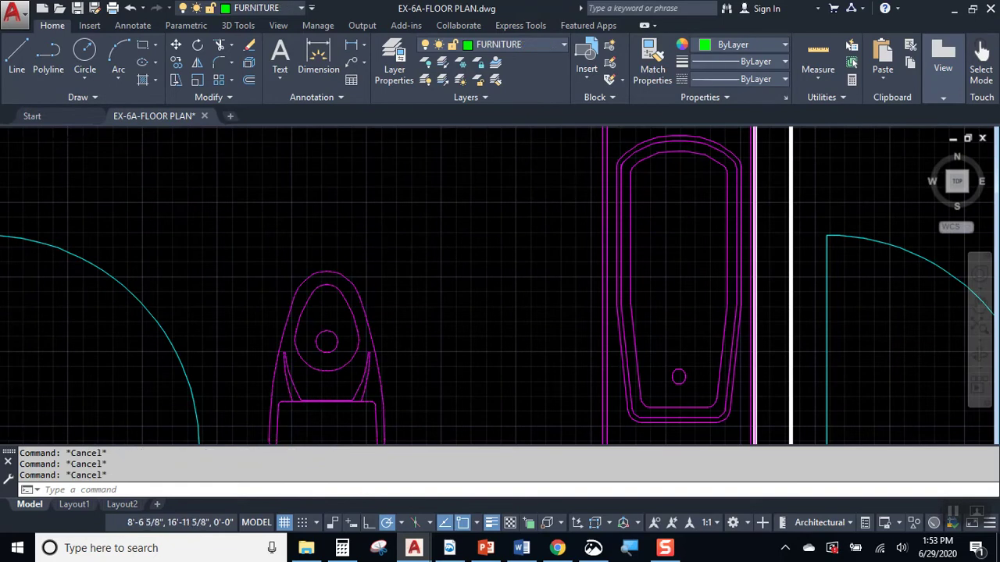
scroll(368, 268, down, 5)
middle_drag(385, 250, 377, 305)
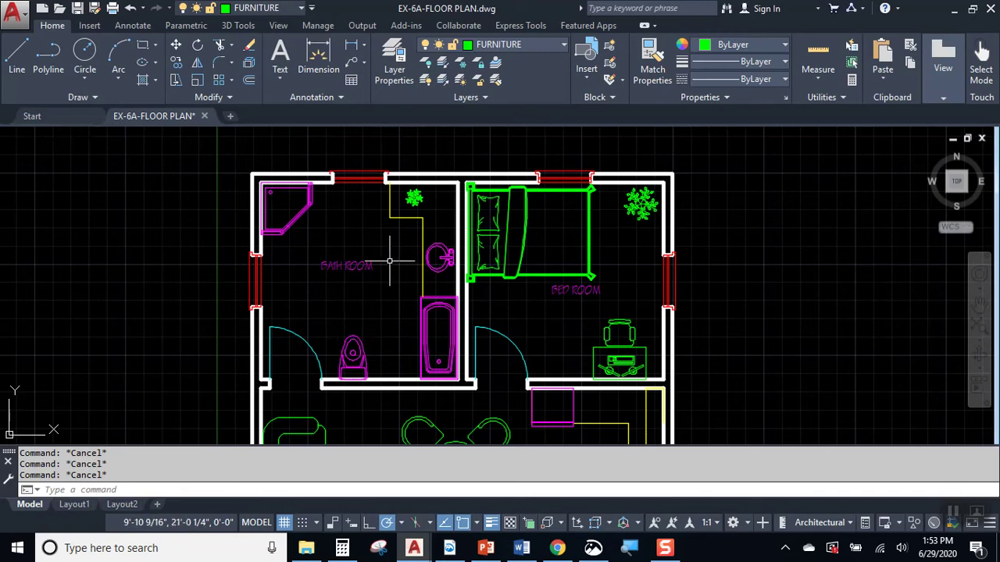
middle_drag(355, 289, 415, 214)
scroll(450, 275, down, 2)
middle_drag(464, 308, 434, 304)
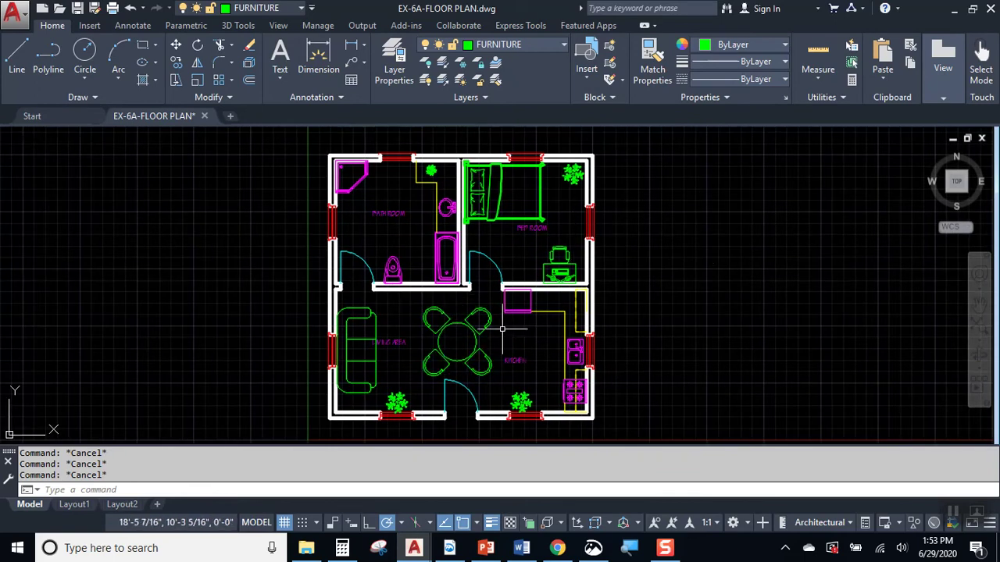
Step: Move the LIVING AREA label slightly right and down so it clears the sofa
scroll(386, 351, up, 6)
click(409, 307)
click(392, 304)
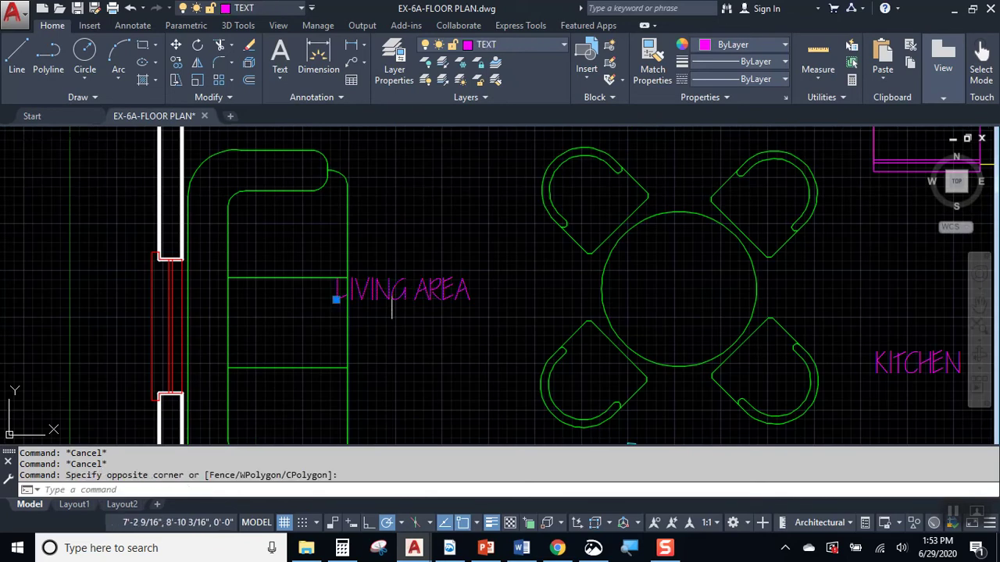
click(336, 299)
click(375, 319)
key(Escape)
mouse_move(839, 357)
middle_down()
mouse_move(649, 355)
mouse_move(652, 322)
mouse_move(638, 317)
mouse_move(646, 307)
mouse_move(674, 378)
middle_up()
scroll(650, 355, down, 4)
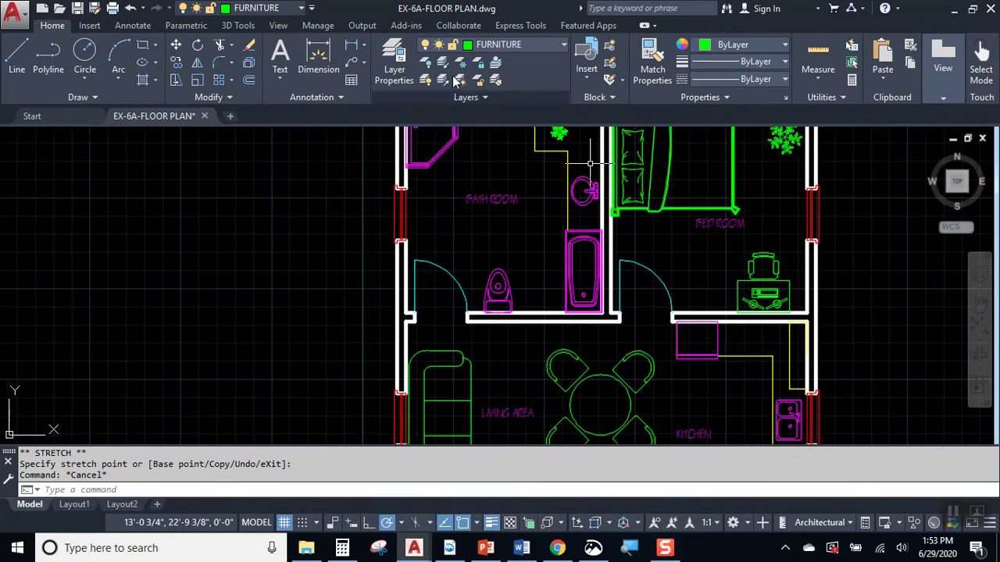
Step: Create a new layer named HATCH and set its color to cyan
click(400, 64)
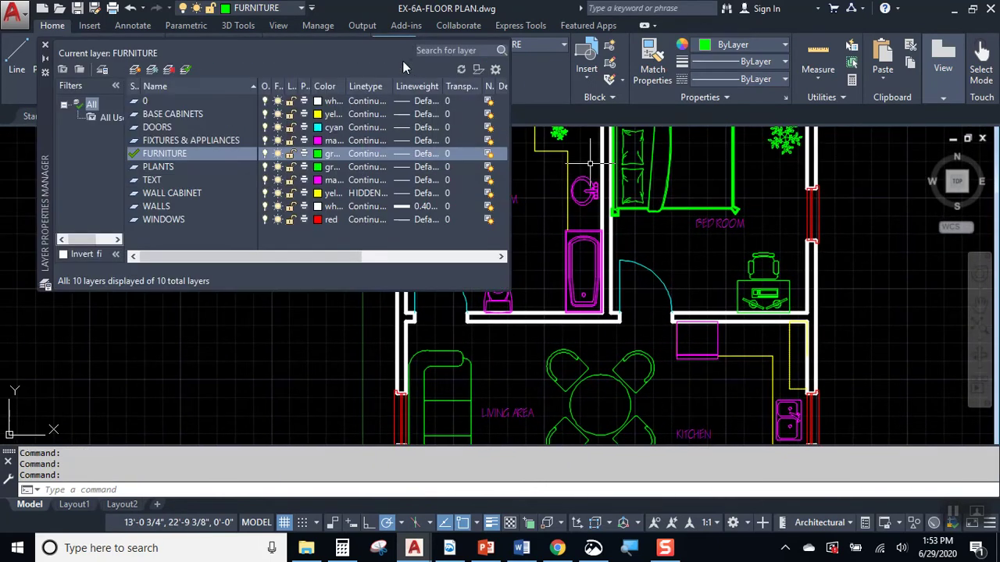
click(137, 74)
text(HATCH)
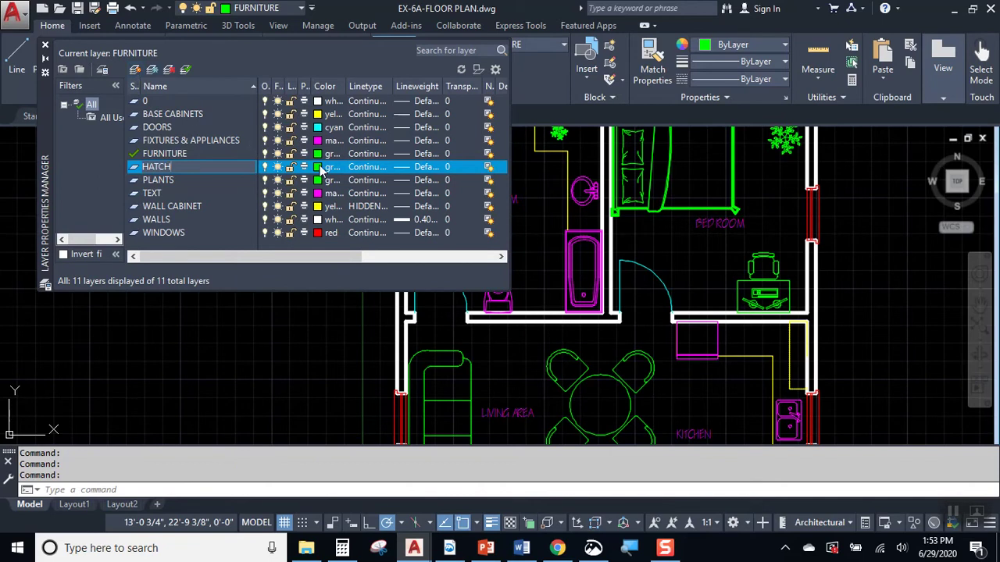
click(320, 167)
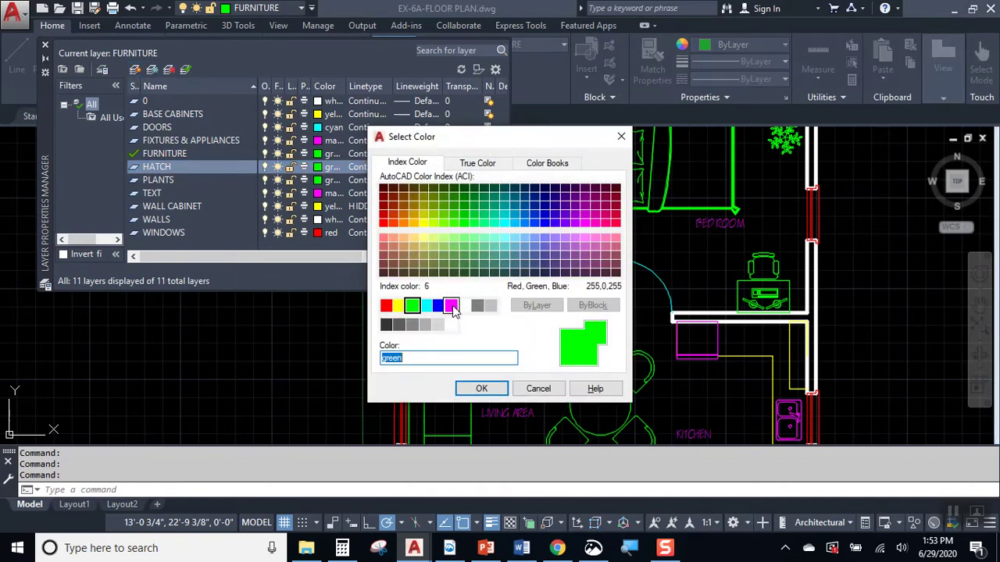
click(425, 306)
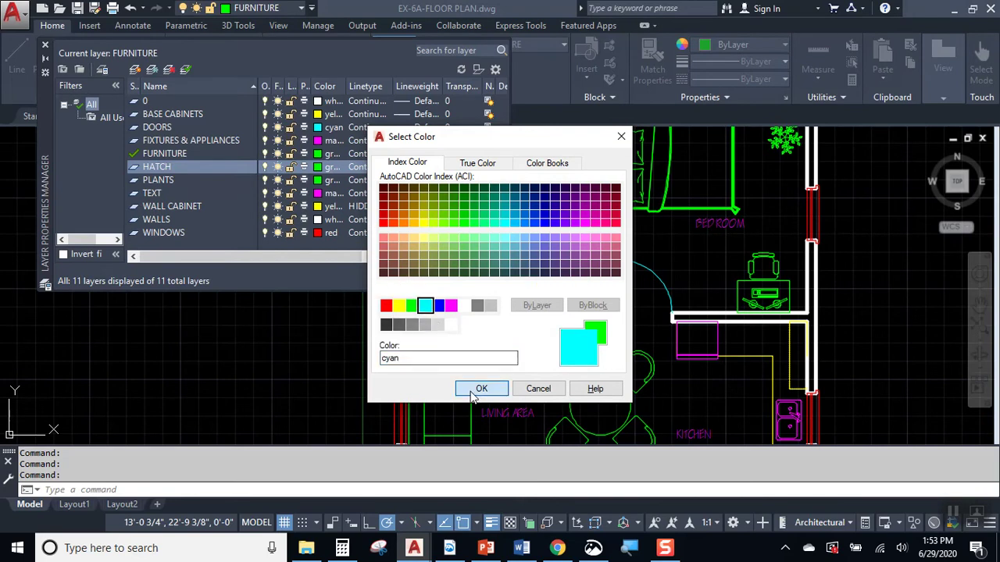
click(478, 389)
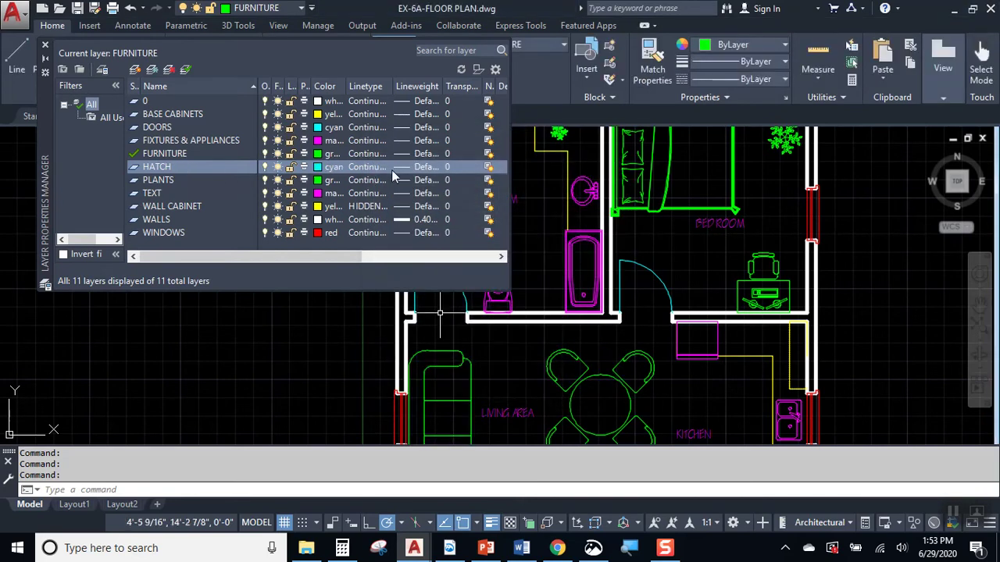
Step: Set the HATCH layer's lineweight to 0.00 mm and close the layer manager
click(420, 167)
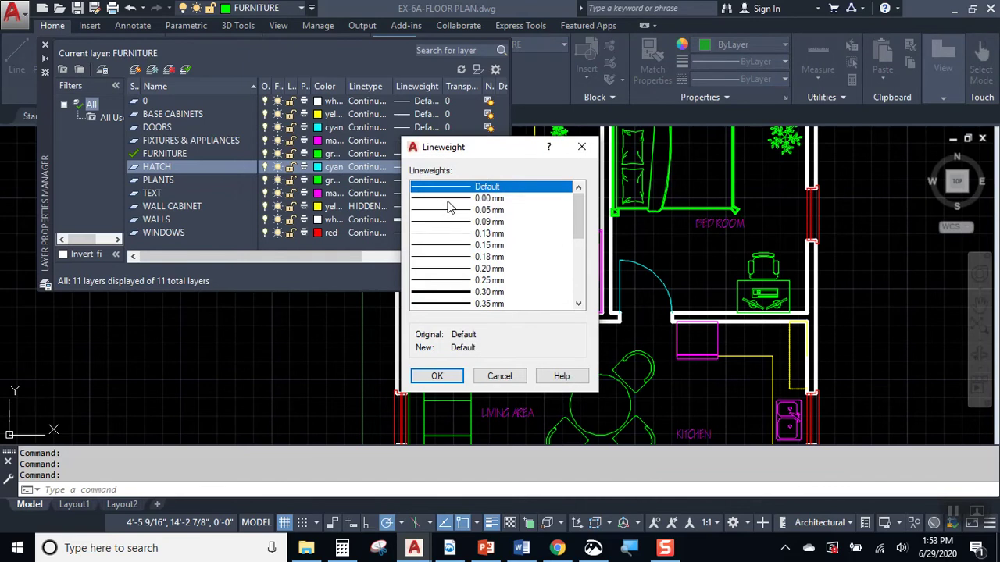
click(468, 198)
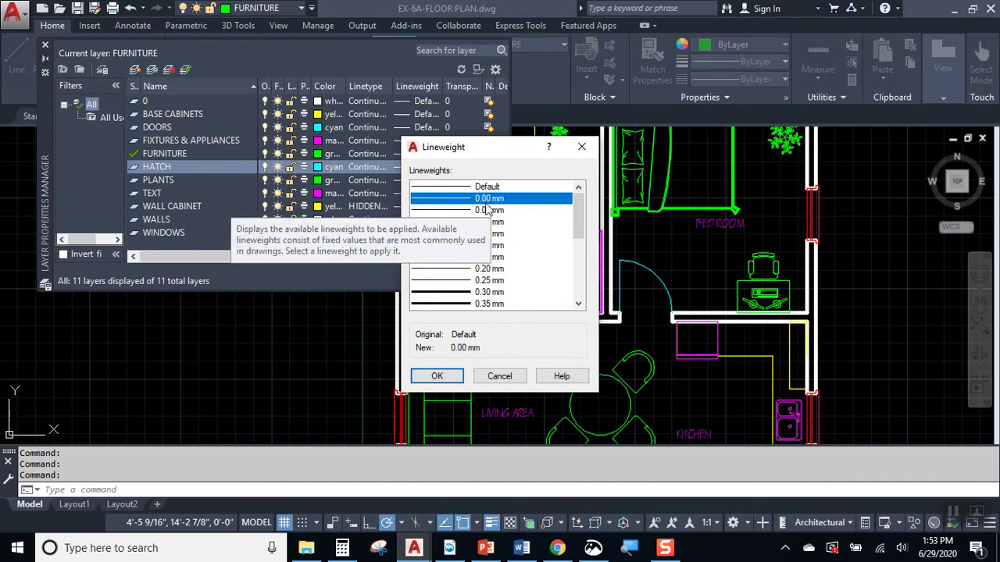
click(437, 376)
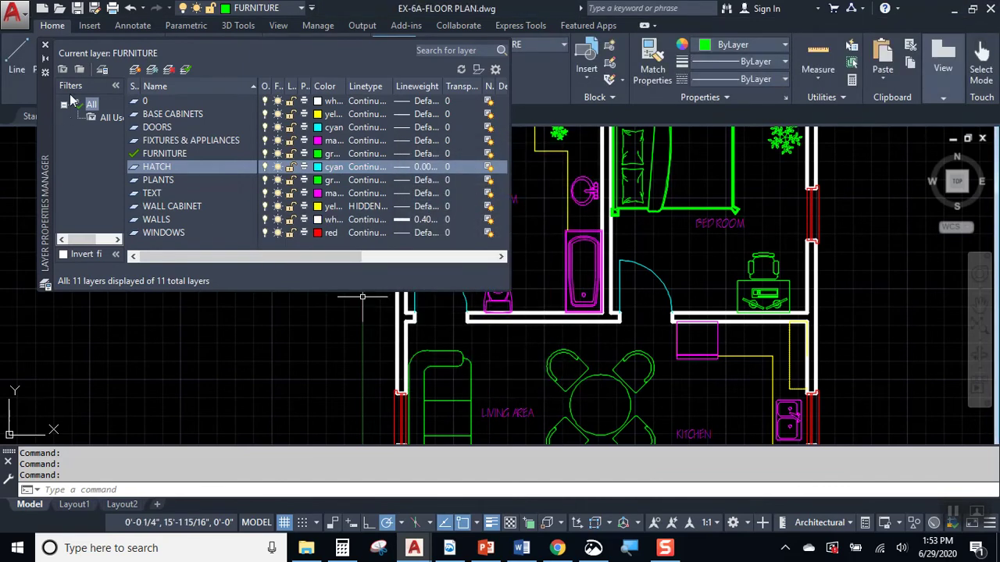
click(45, 45)
middle_drag(529, 245, 419, 297)
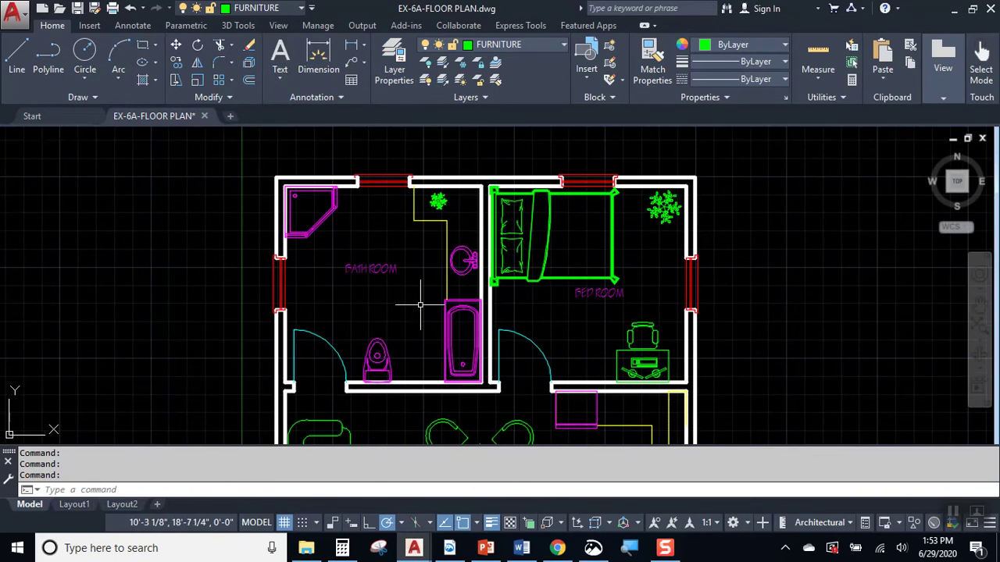
Step: Turn off the DOORS and TEXT layers so their objects are hidden in the floor plan
scroll(419, 343, up, 2)
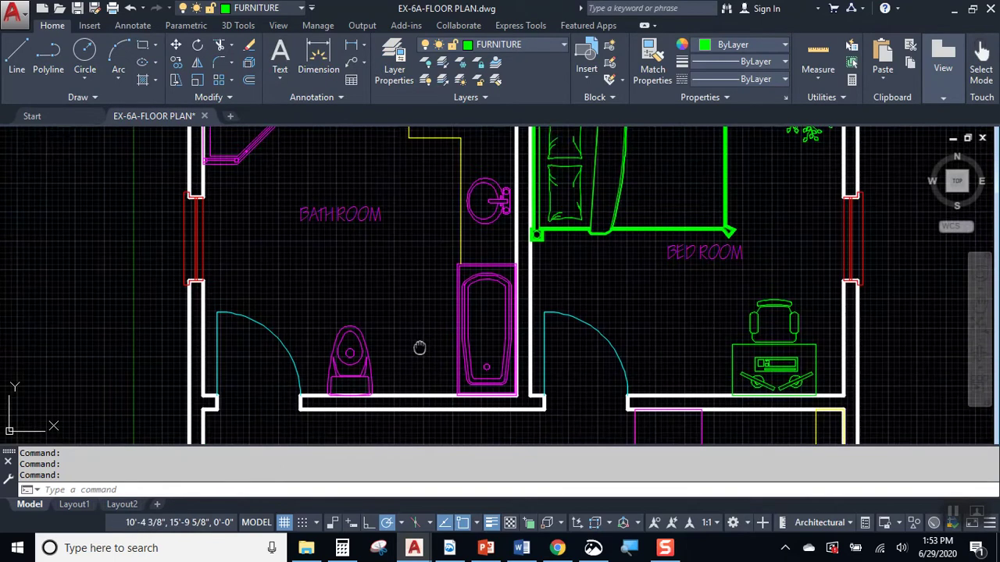
scroll(312, 325, down, 3)
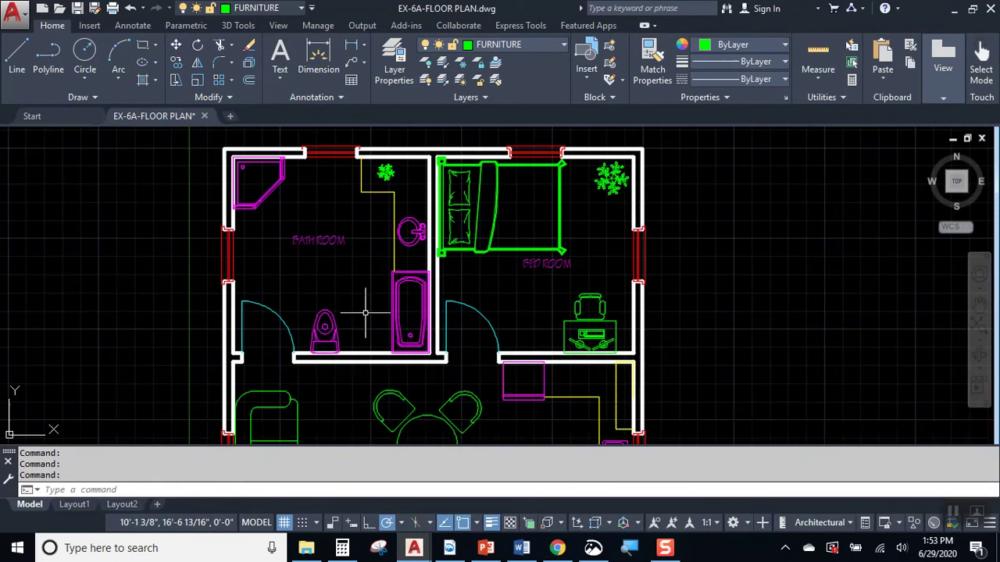
click(536, 44)
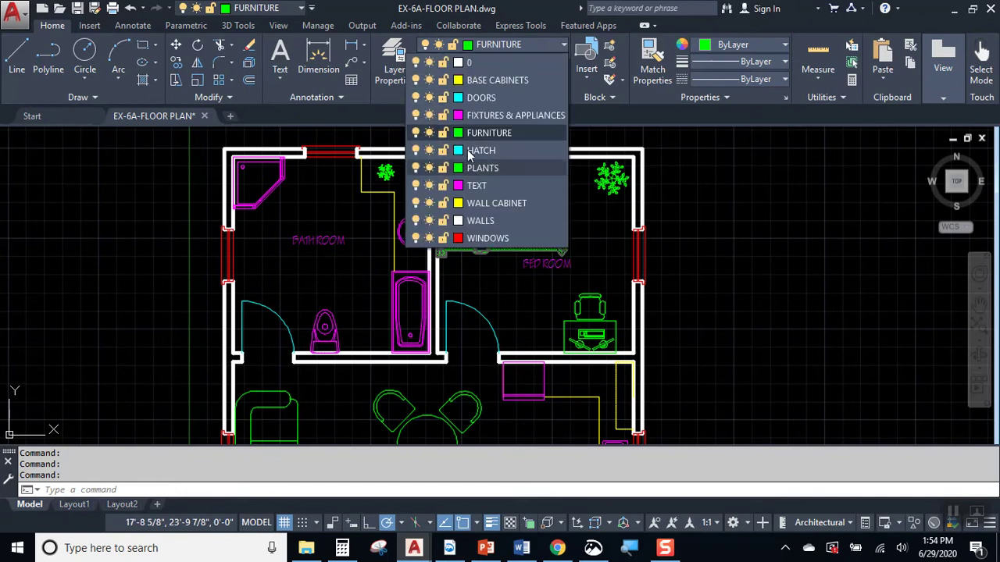
click(417, 98)
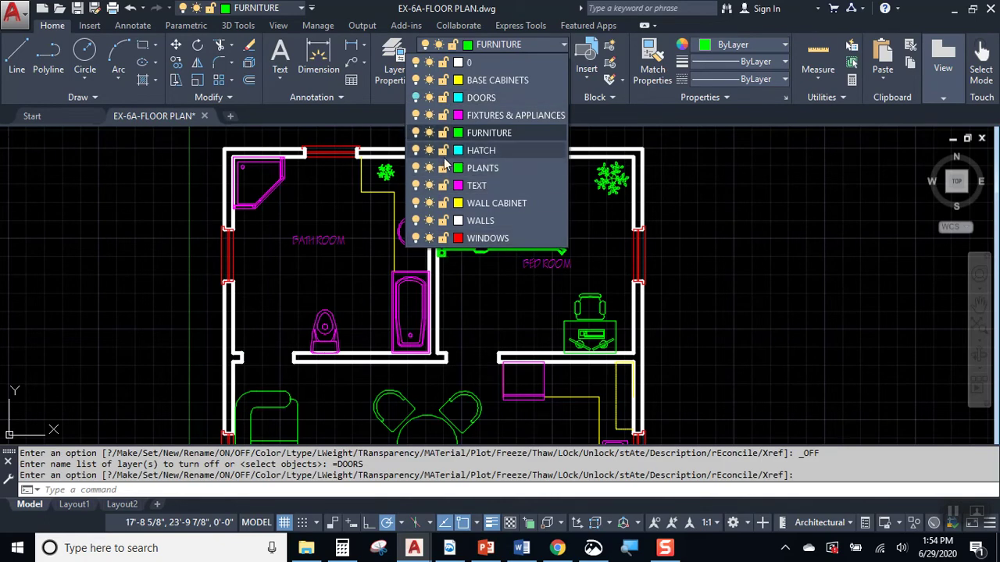
click(416, 185)
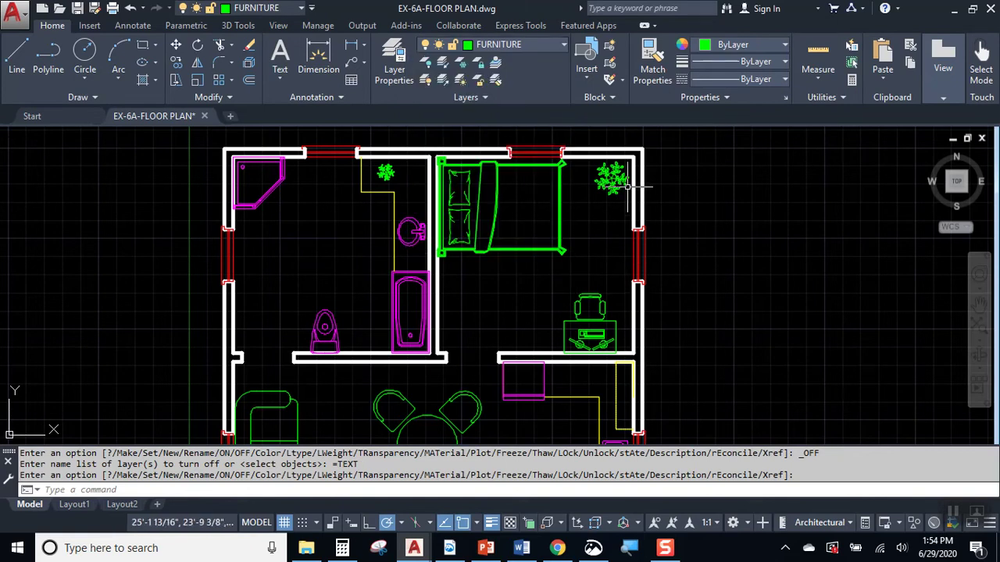
key(Return)
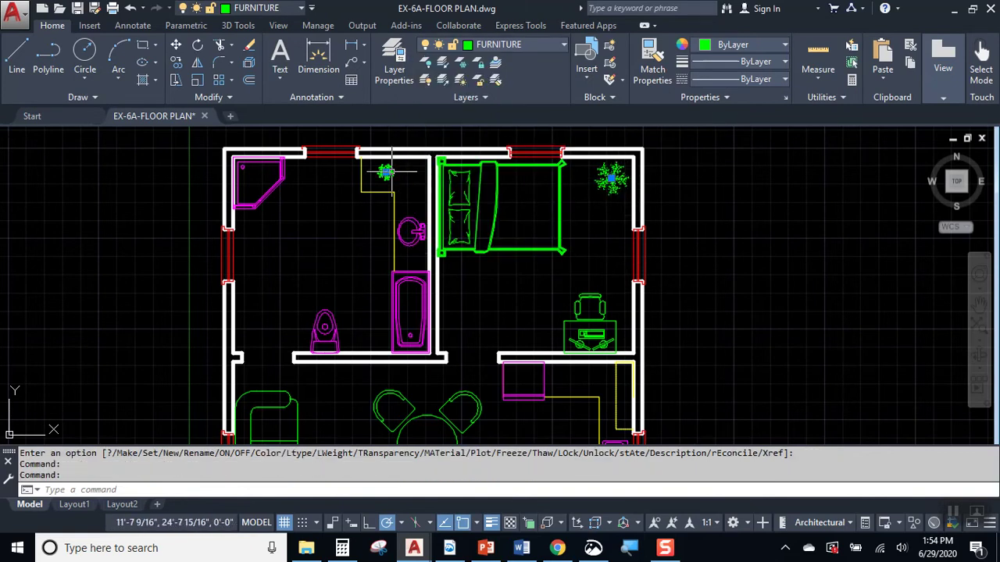
Step: Move the four selected plant blocks out of the rooms to the empty area right of the floor plan
middle_drag(567, 337, 564, 222)
scroll(564, 223, down, 2)
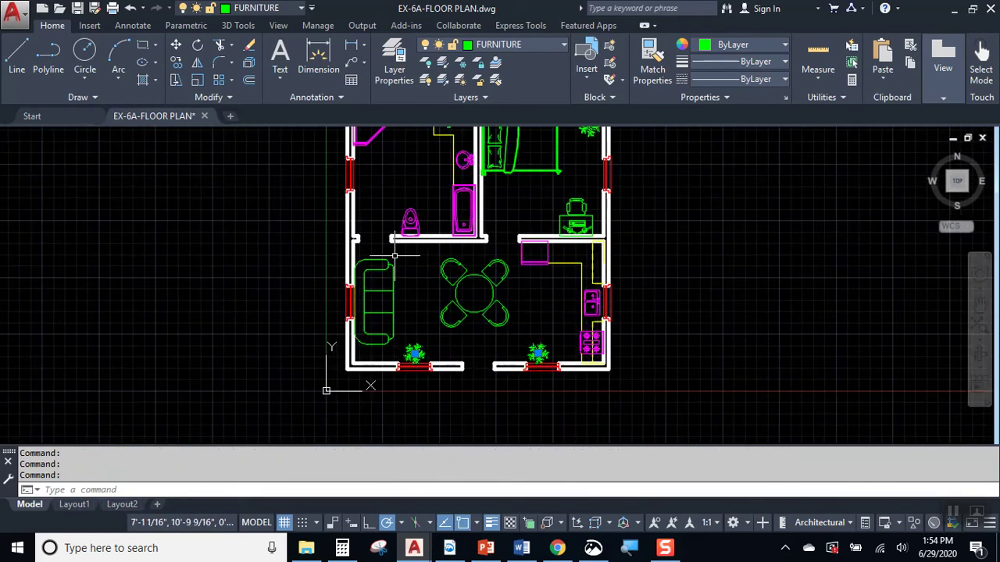
click(177, 47)
click(211, 304)
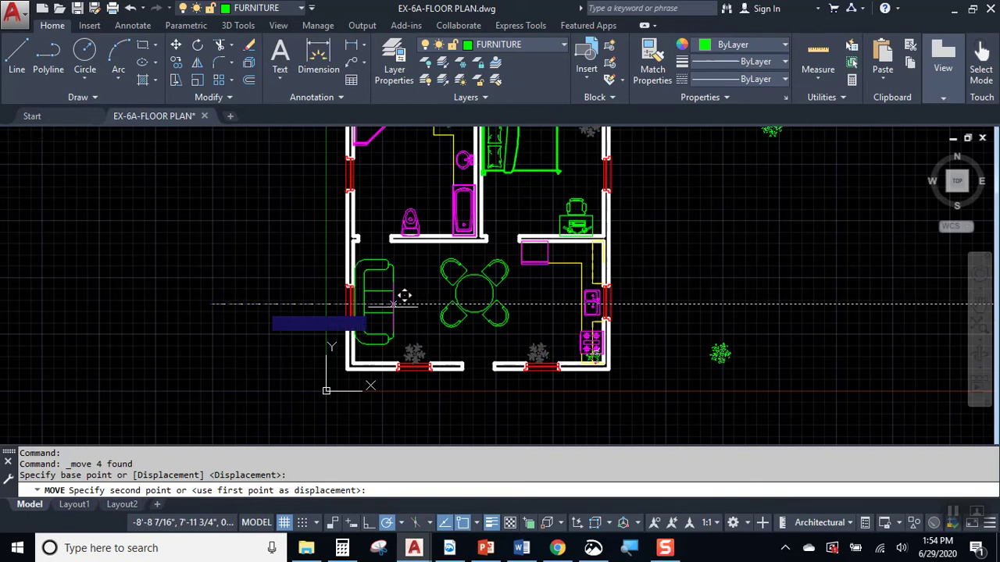
click(666, 308)
scroll(656, 328, down, 4)
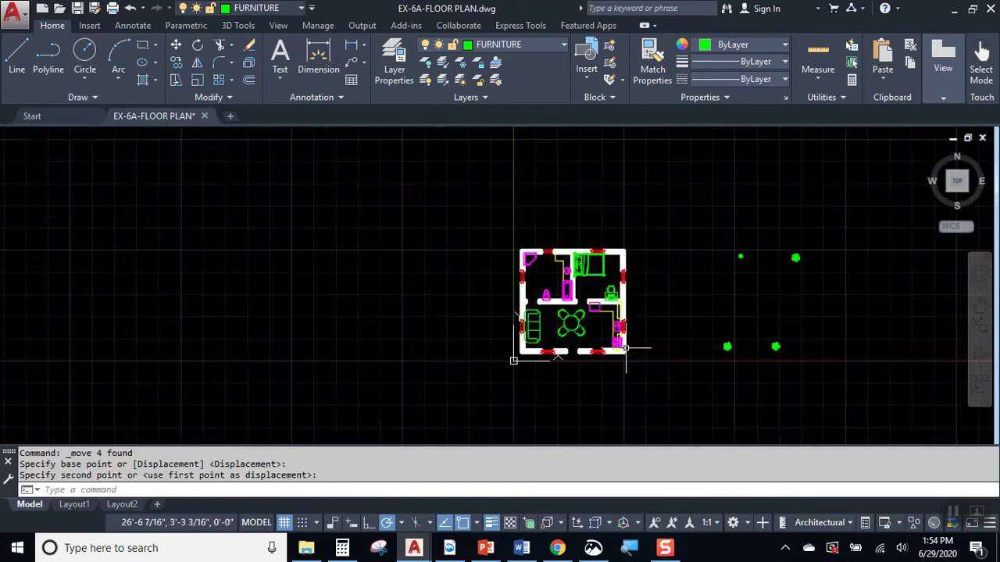
Step: Make HATCH the current layer and draw a line across the bathroom doorway between the midpoints of the wall ends
scroll(714, 286, up, 2)
scroll(423, 288, up, 2)
middle_drag(467, 317, 527, 243)
scroll(527, 242, up, 2)
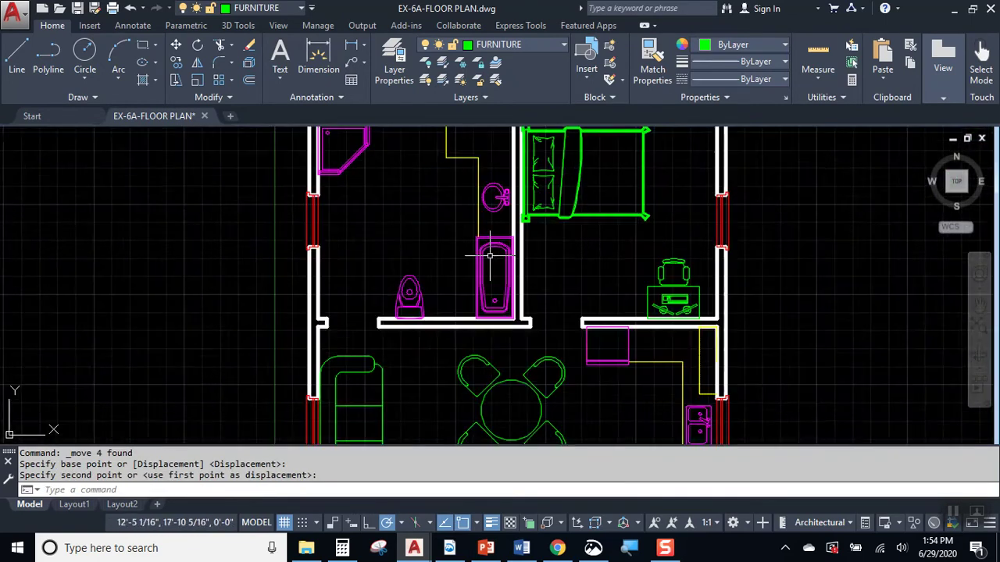
click(528, 45)
click(492, 151)
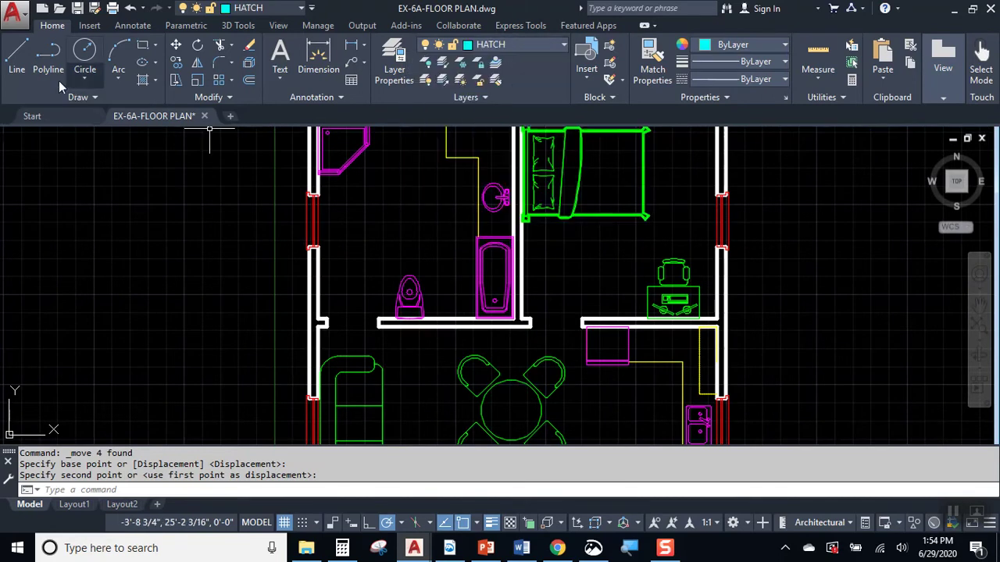
click(16, 55)
scroll(328, 336, up, 5)
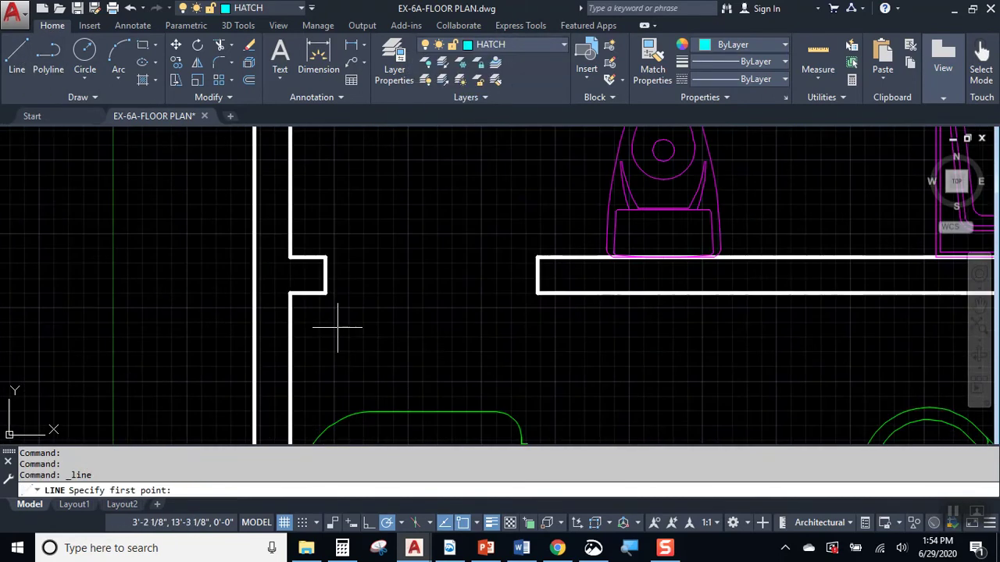
click(325, 275)
click(538, 276)
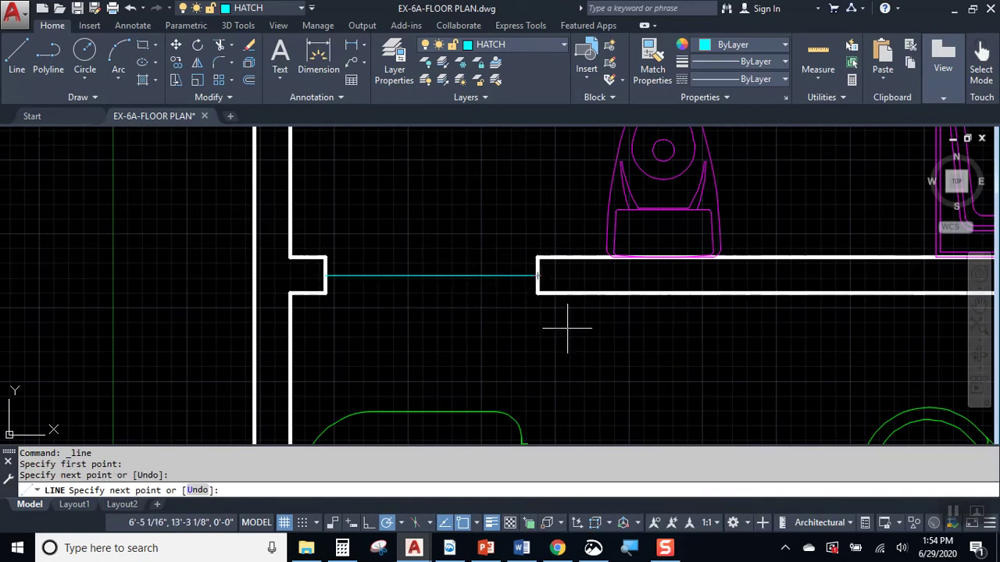
key(Return)
Step: Draw a line across the bedroom doorway between the midpoints of the wall ends
scroll(261, 292, down, 4)
middle_drag(585, 306, 417, 300)
scroll(416, 300, up, 2)
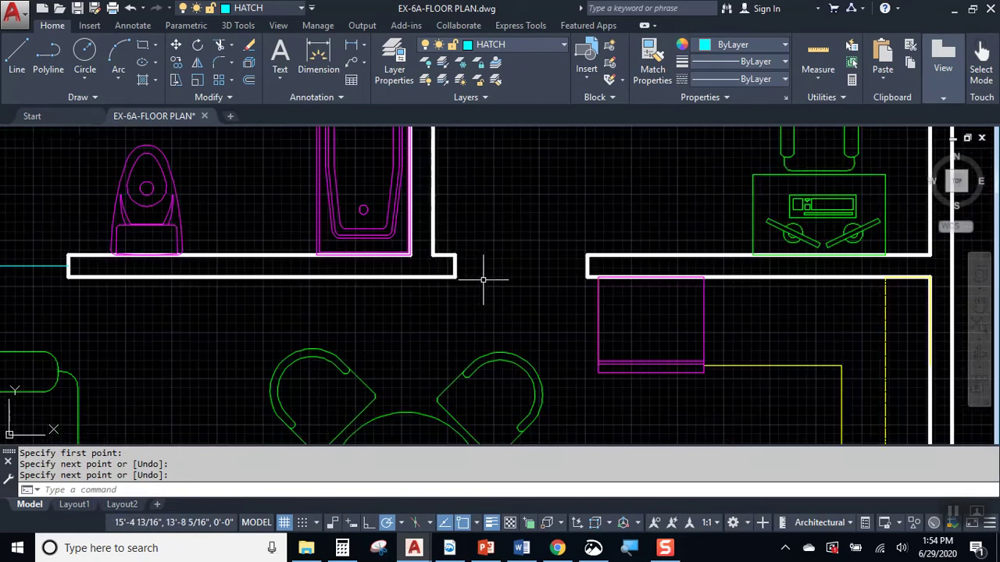
key(Return)
click(455, 268)
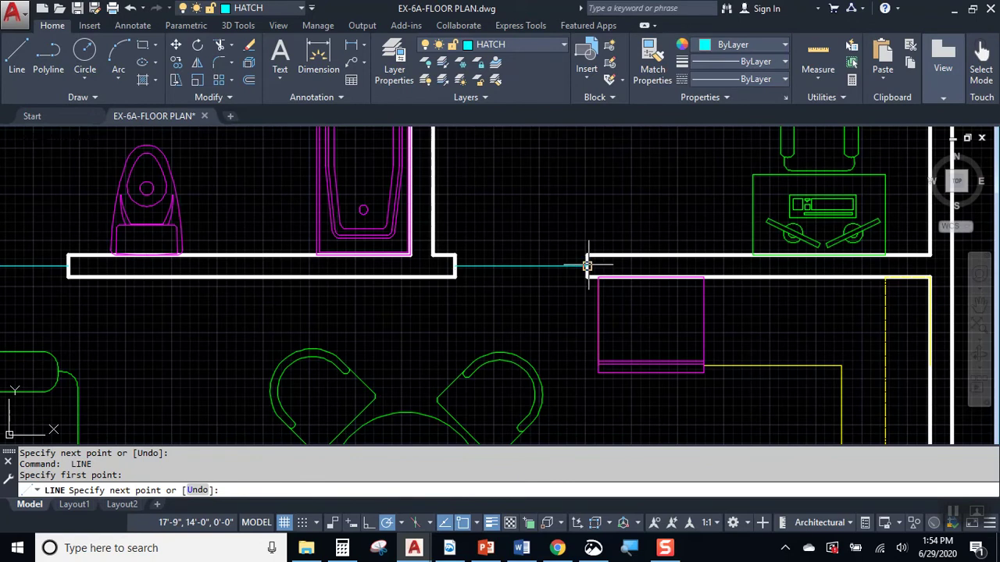
click(587, 267)
key(Return)
Step: Draw a vertical line from the refrigerator's lower-left corner down to the inner face of the bottom exterior wall
scroll(467, 270, down, 3)
middle_drag(441, 302, 495, 210)
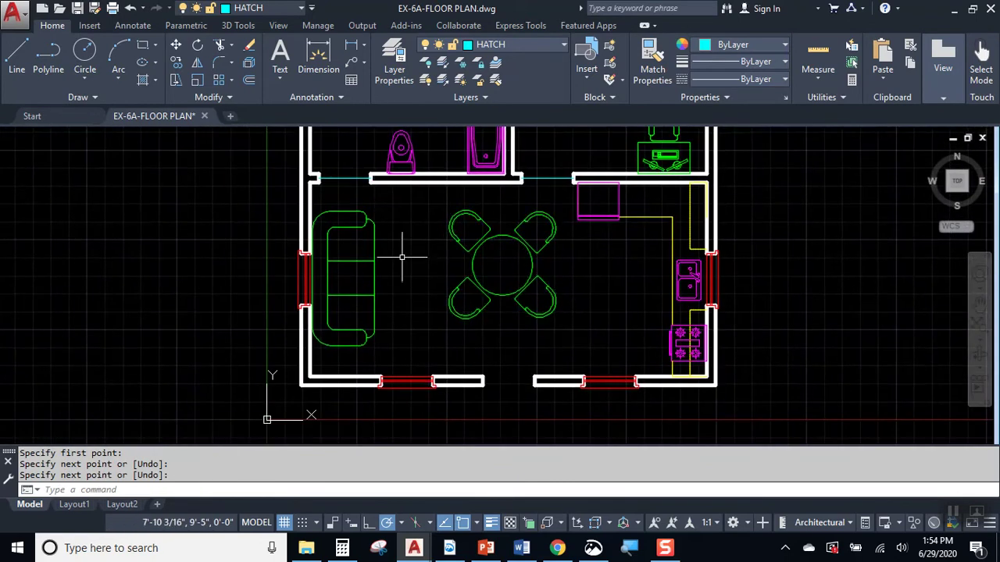
middle_drag(547, 312, 488, 316)
key(Return)
scroll(517, 242, up, 5)
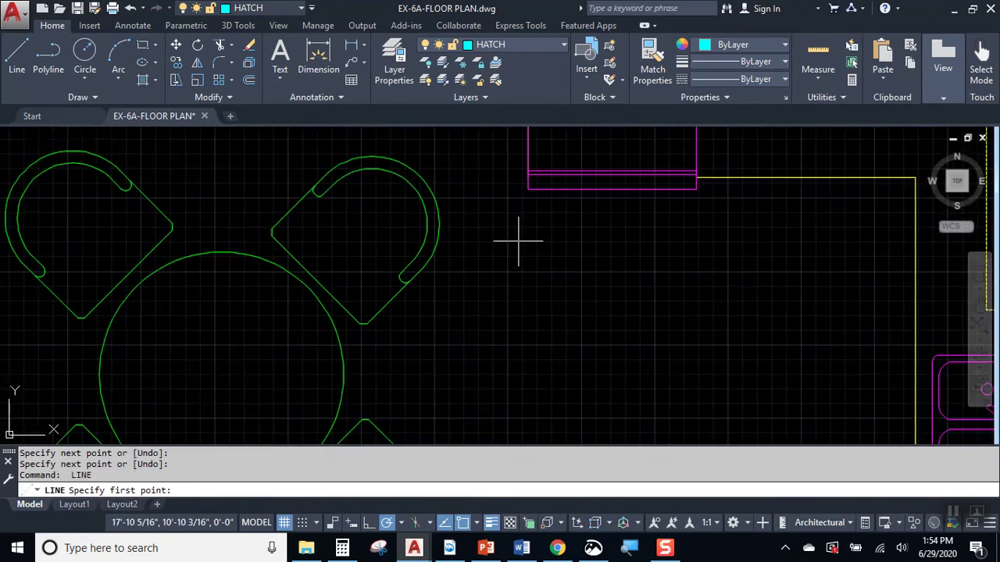
click(528, 189)
scroll(585, 274, down, 3)
middle_drag(524, 361, 539, 338)
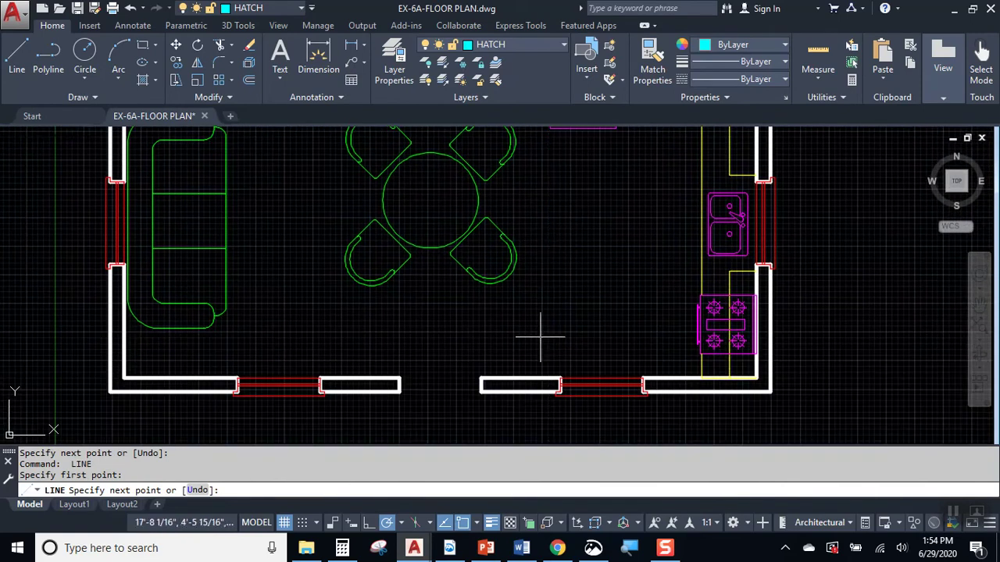
click(550, 380)
key(Return)
Step: Draw a line across the entrance opening in the bottom exterior wall, along the wall's inner face
key(Return)
click(481, 378)
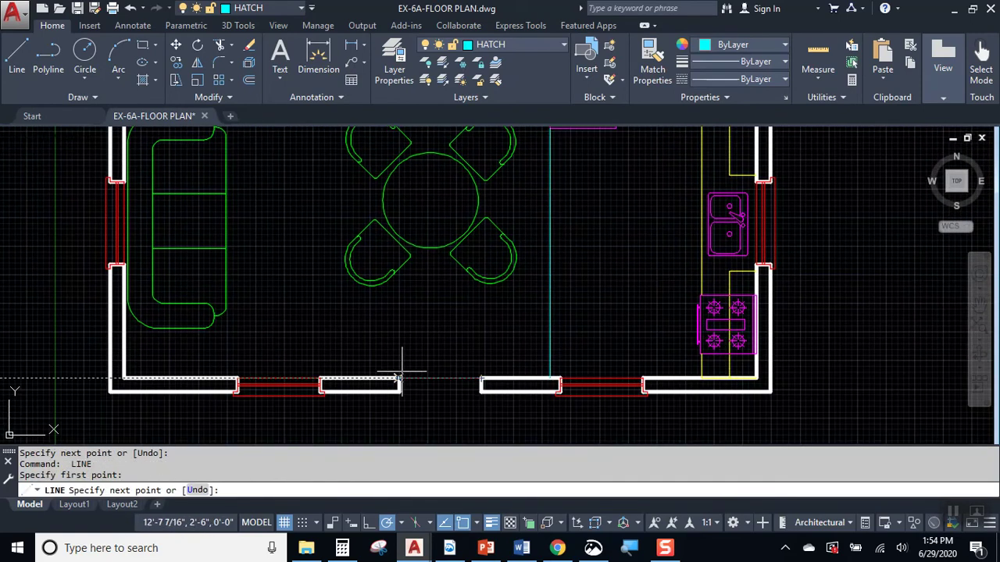
click(398, 379)
key(Return)
scroll(546, 356, down, 4)
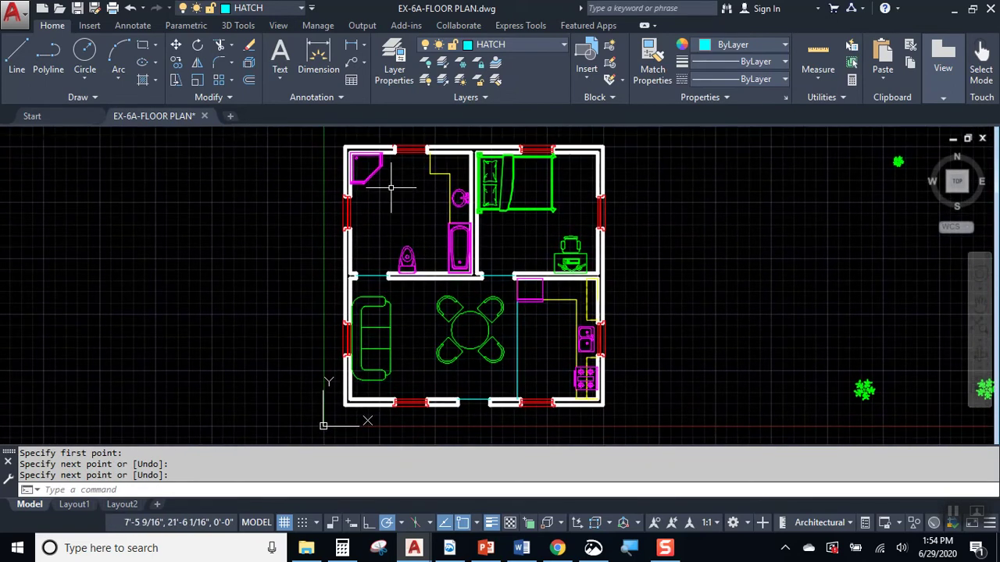
Step: Start a hatch with the ANSI37 pattern and apply it to the open bathroom floor area
scroll(390, 187, up, 5)
scroll(520, 253, down, 3)
mouse_move(518, 252)
middle_down()
mouse_move(431, 255)
mouse_move(473, 235)
middle_up()
scroll(431, 253, up, 3)
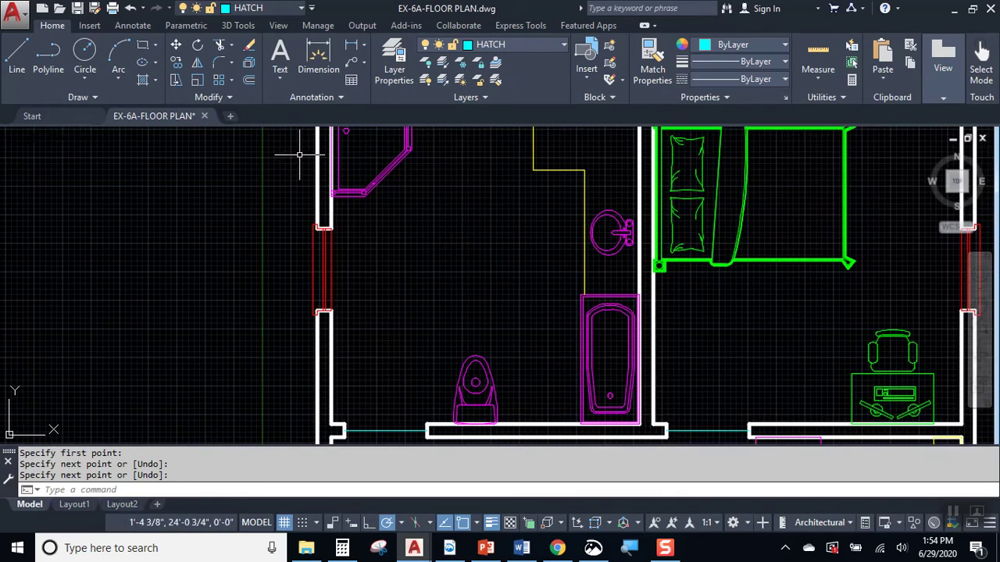
click(159, 80)
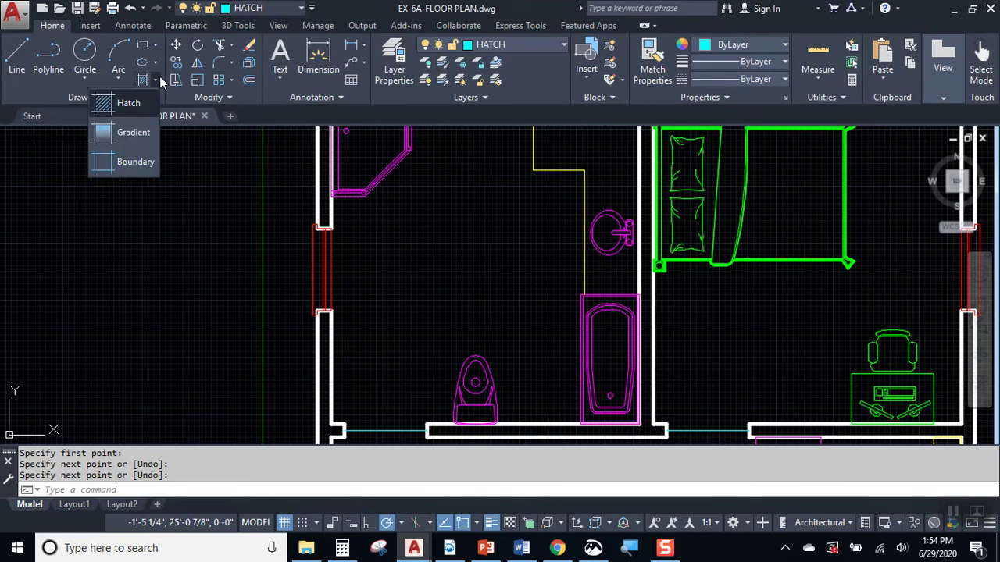
click(128, 102)
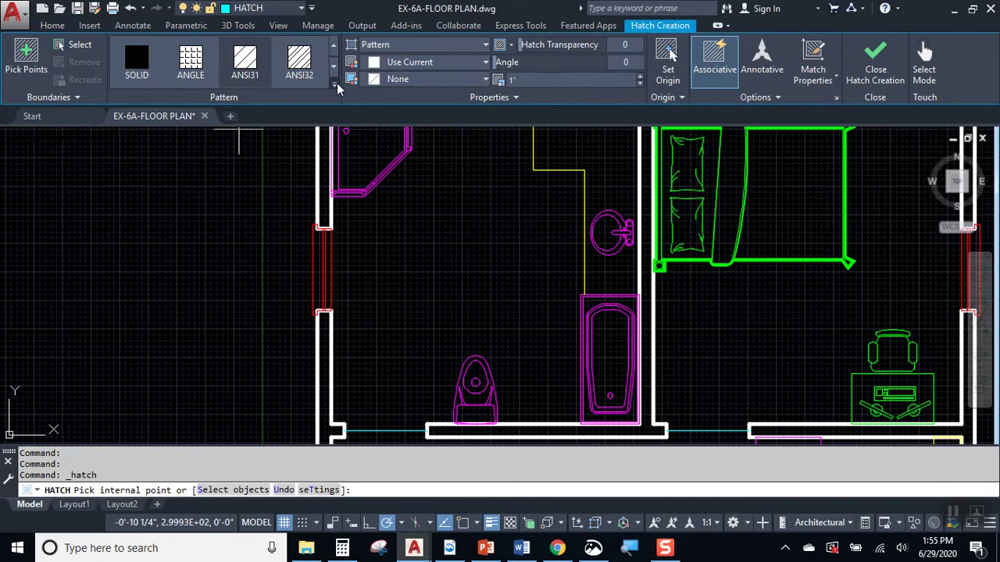
click(334, 84)
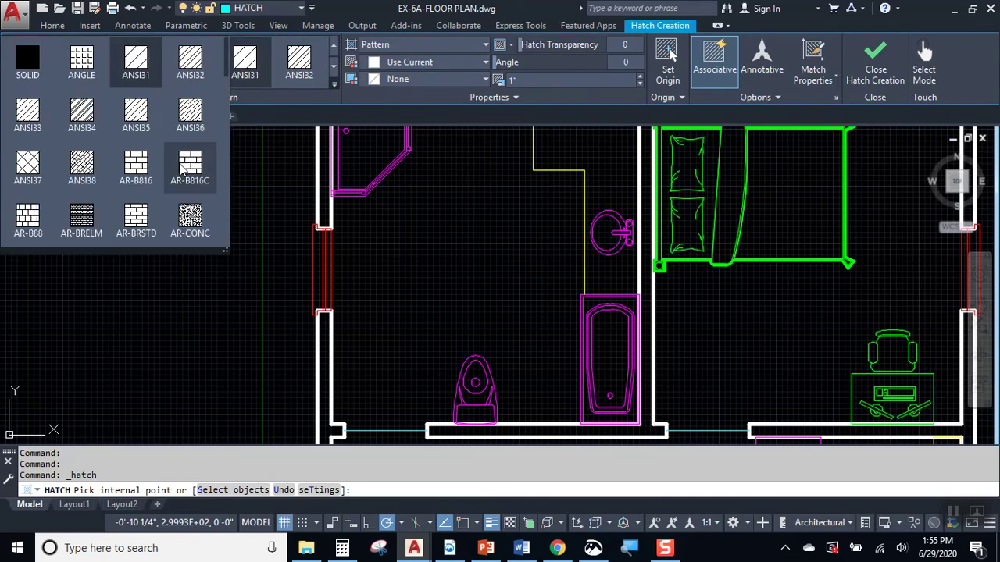
scroll(188, 151, down, 2)
scroll(187, 153, up, 2)
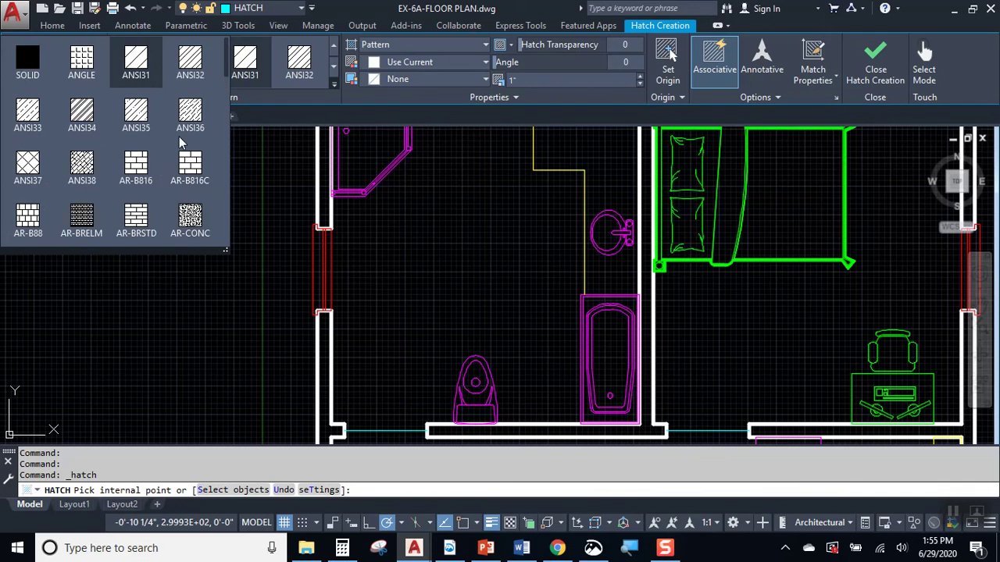
click(45, 166)
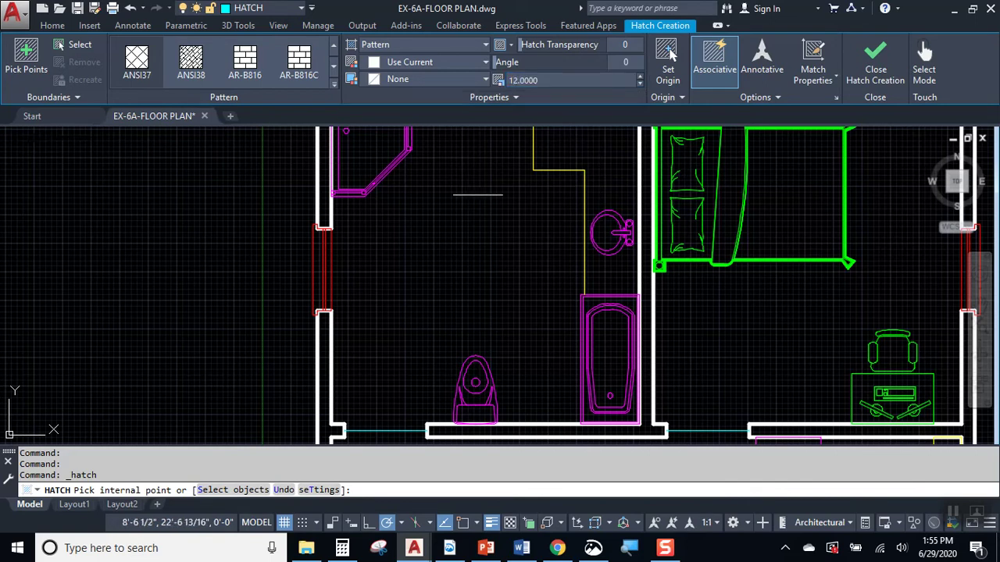
click(453, 224)
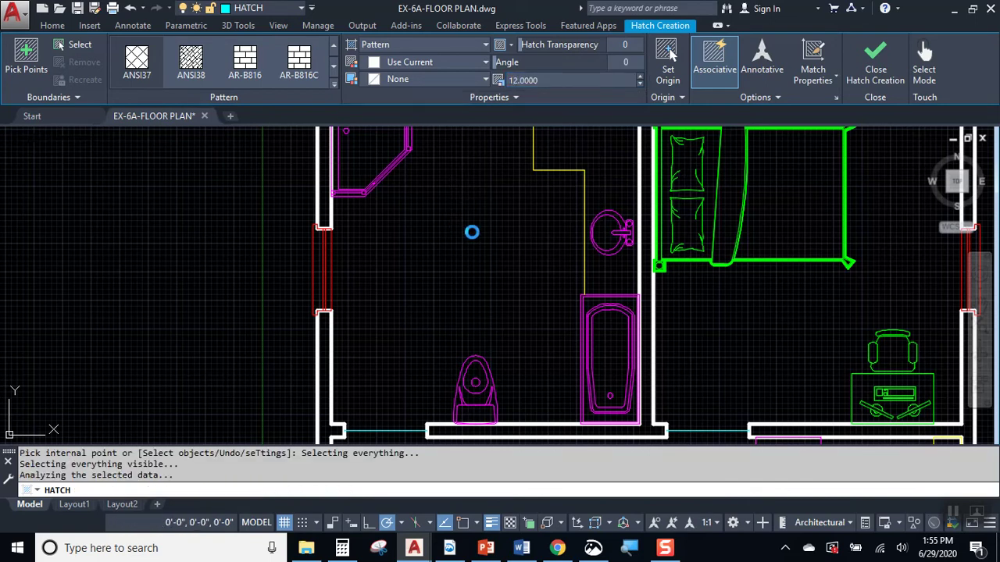
Step: Try hatch scales of 36 and 48 for the bathroom floor pattern
scroll(472, 234, down, 2)
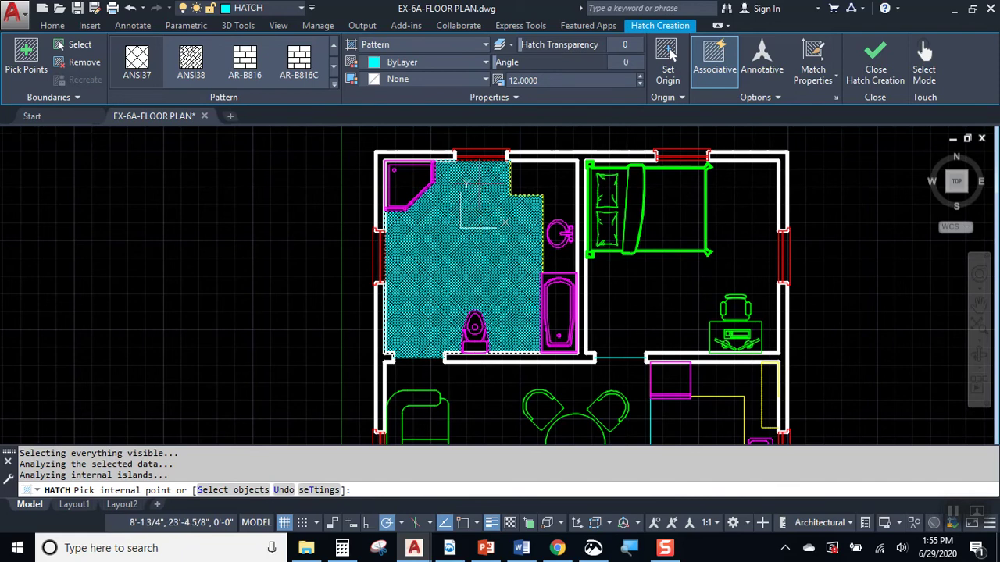
scroll(478, 207, up, 2)
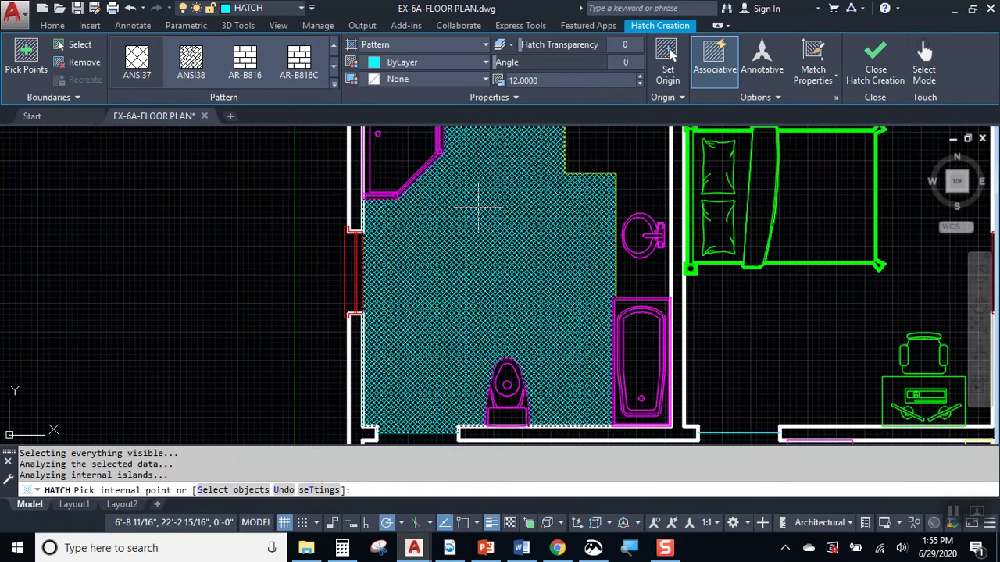
scroll(500, 207, up, 3)
scroll(495, 252, down, 2)
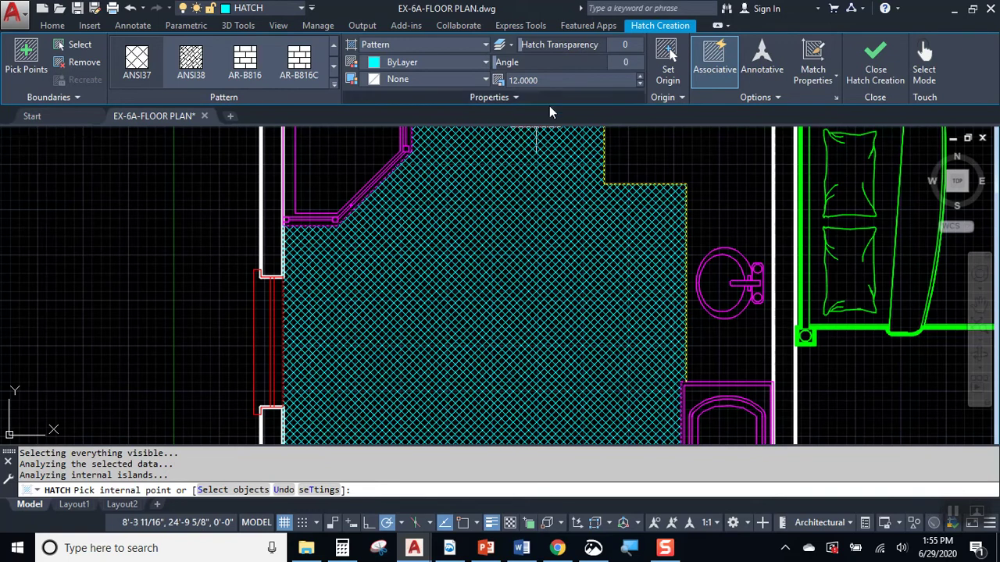
click(570, 79)
text(3)
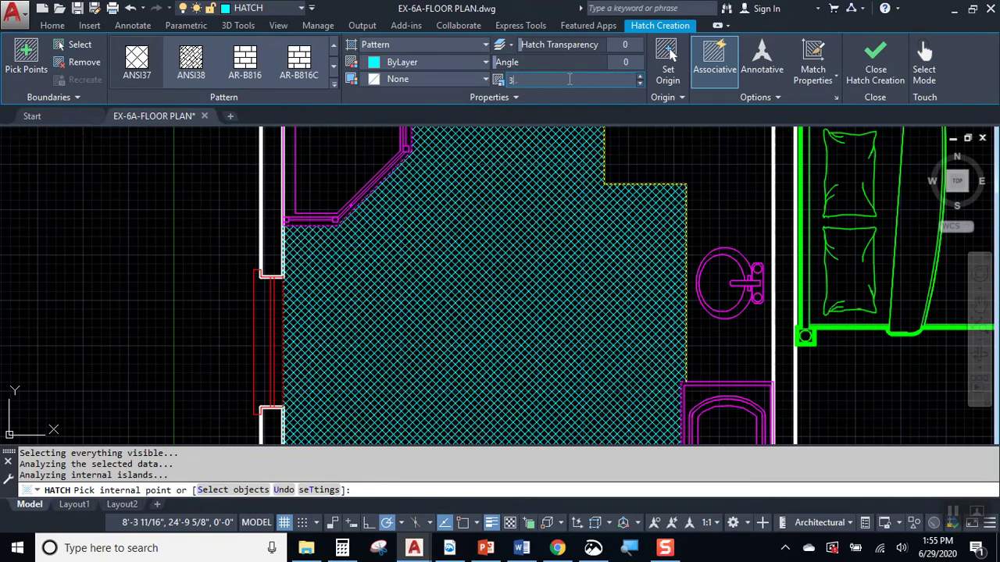
text(6)
key(Return)
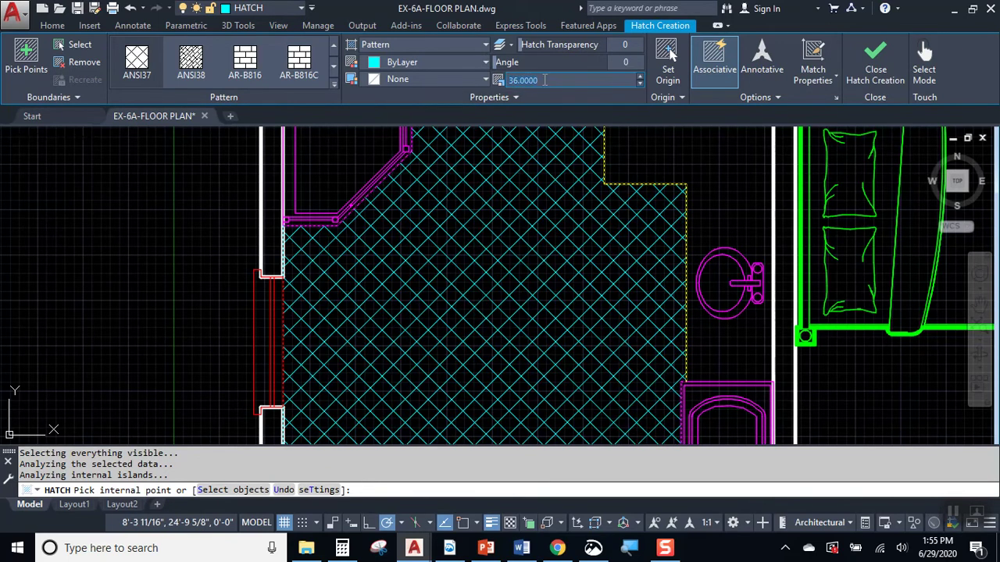
text(48)
key(Return)
scroll(509, 297, down, 3)
scroll(516, 316, up, 2)
middle_drag(516, 316, 489, 262)
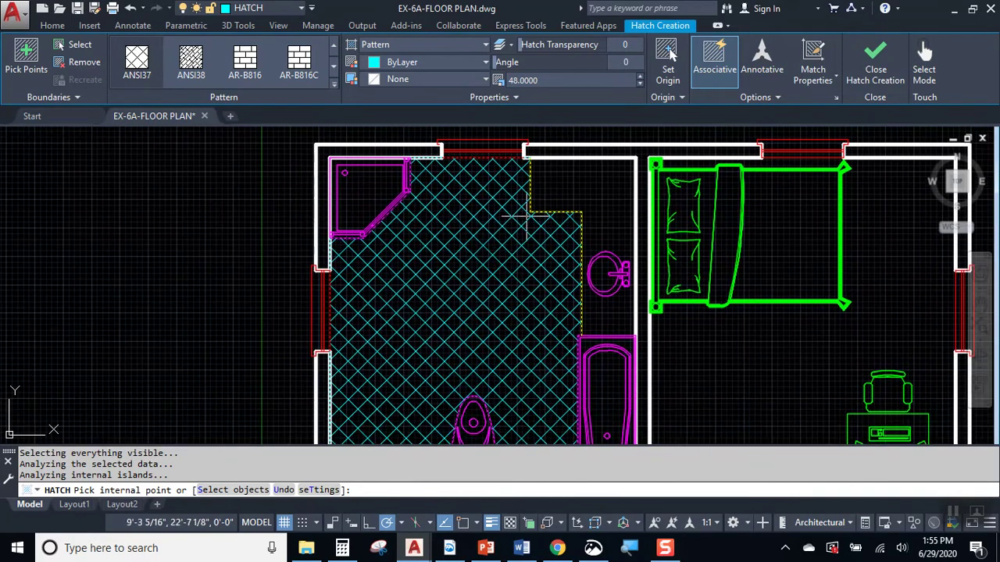
Step: Set the scale of the bathroom floor hatch to 96
click(548, 79)
text(96)
key(Return)
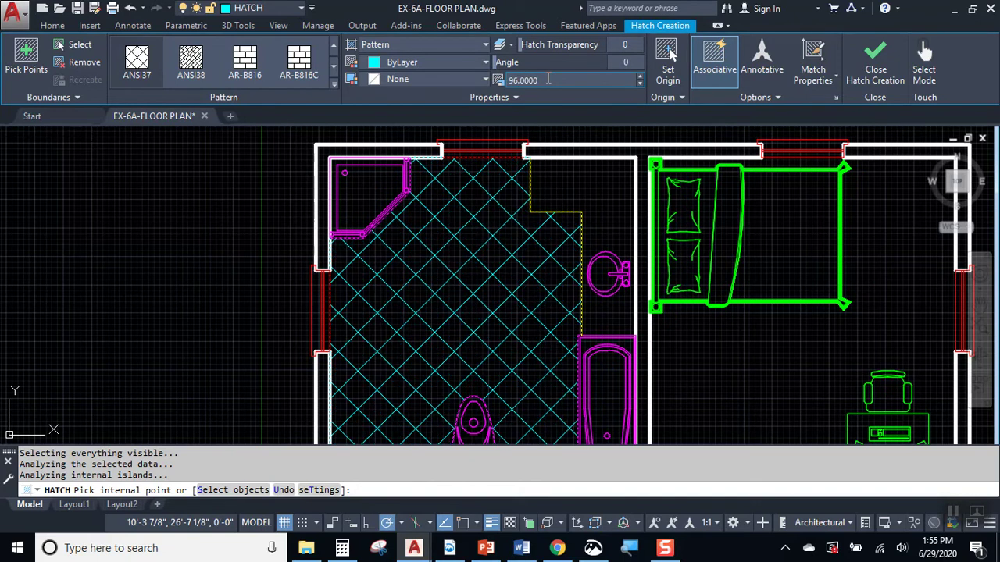
scroll(515, 234, down, 1)
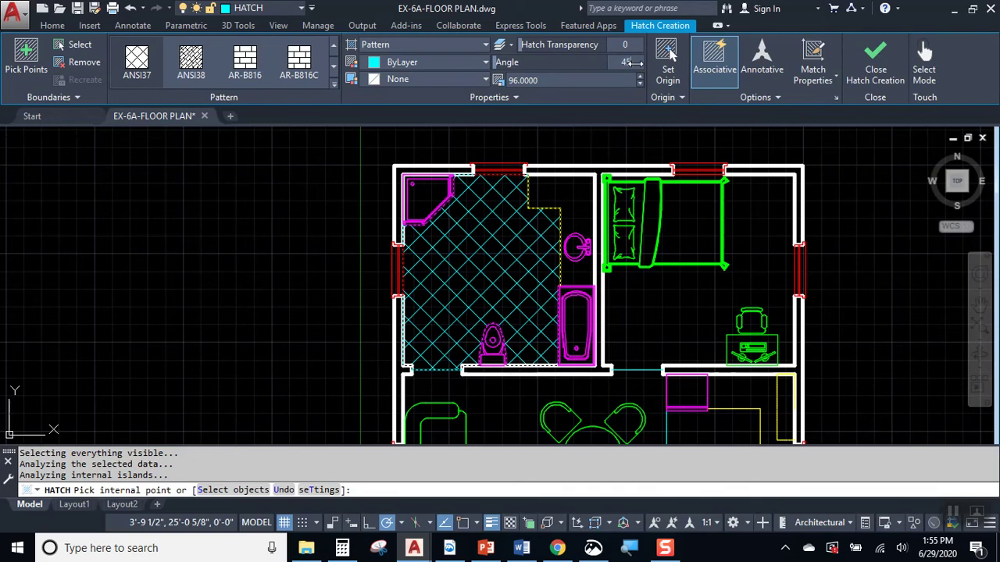
Step: Set the angle of the bathroom floor hatch to 45 and finish the hatch
key(Return)
key(Escape)
key(Escape)
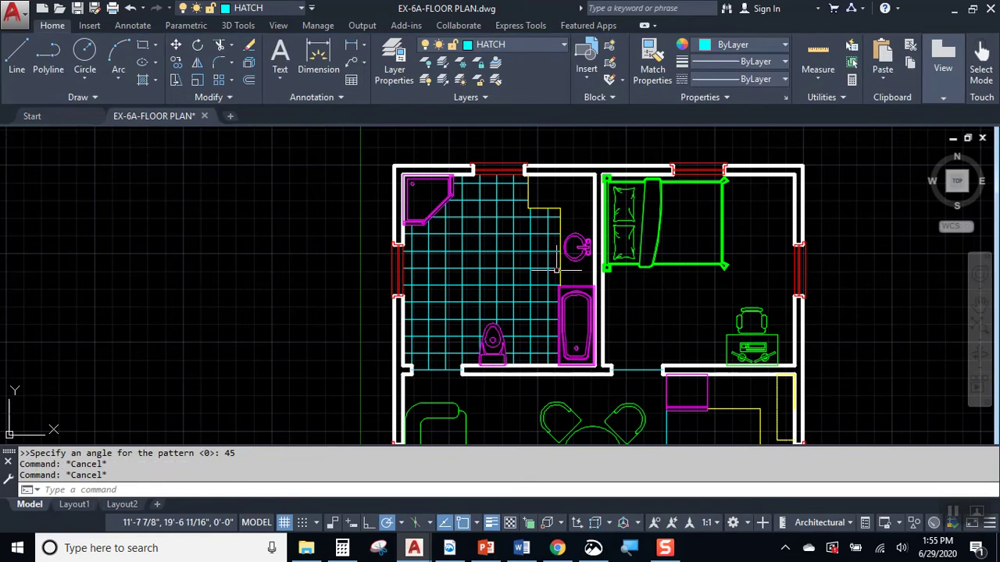
Step: Start a hatch with the DOTS pattern and apply it to the open bedroom floor area around the bed and desk
mouse_move(513, 270)
middle_down()
mouse_move(456, 270)
mouse_move(411, 245)
middle_up()
scroll(539, 266, up, 4)
scroll(554, 271, down, 3)
mouse_move(567, 283)
middle_down()
mouse_move(462, 284)
mouse_move(480, 324)
mouse_move(486, 305)
middle_up()
scroll(466, 308, down, 1)
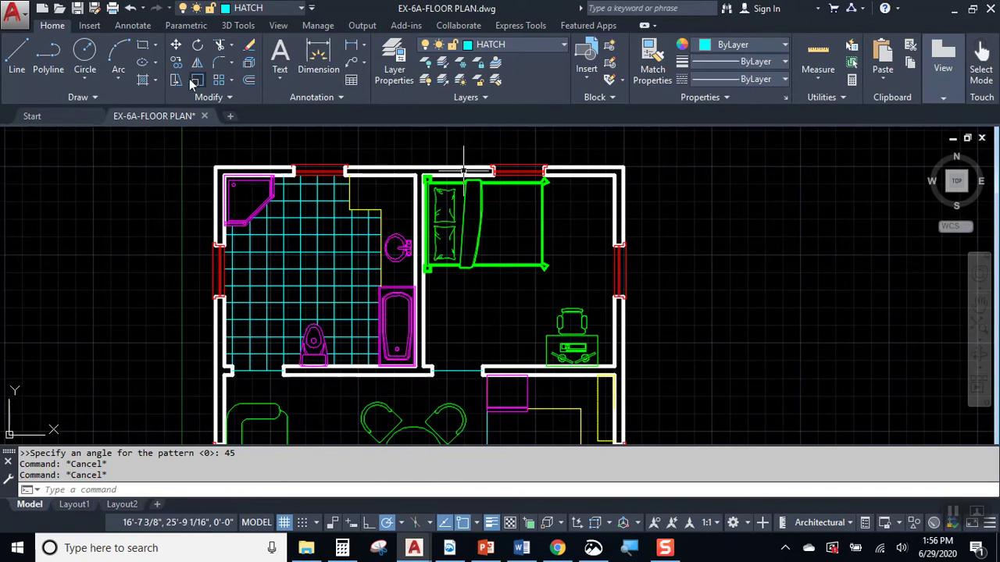
click(156, 82)
click(136, 104)
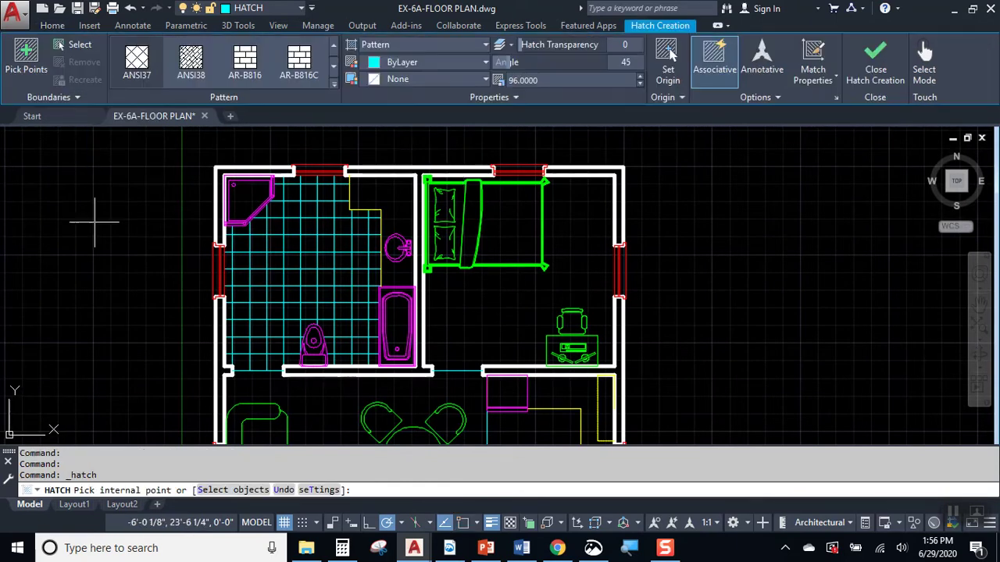
click(334, 67)
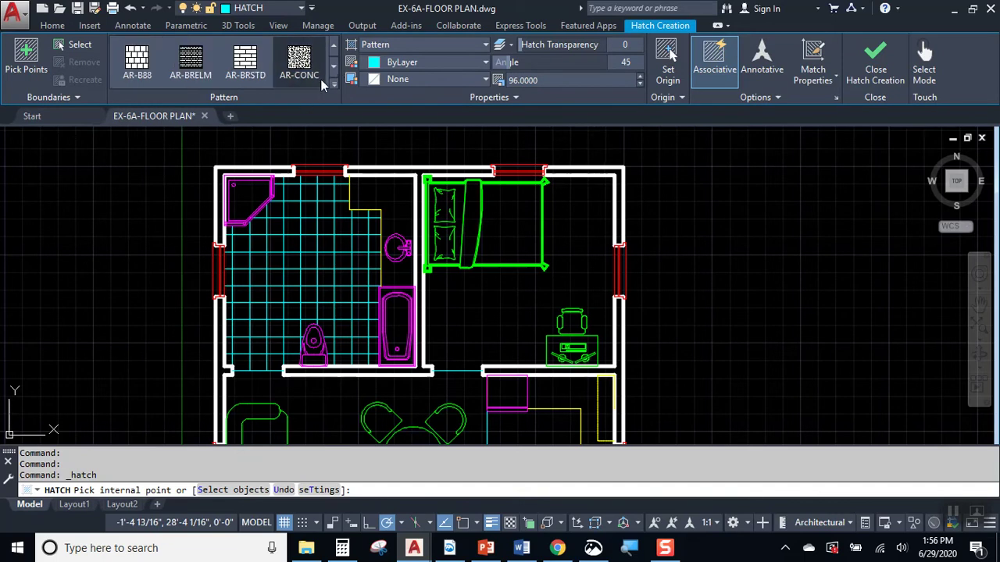
click(335, 83)
scroll(178, 193, down, 2)
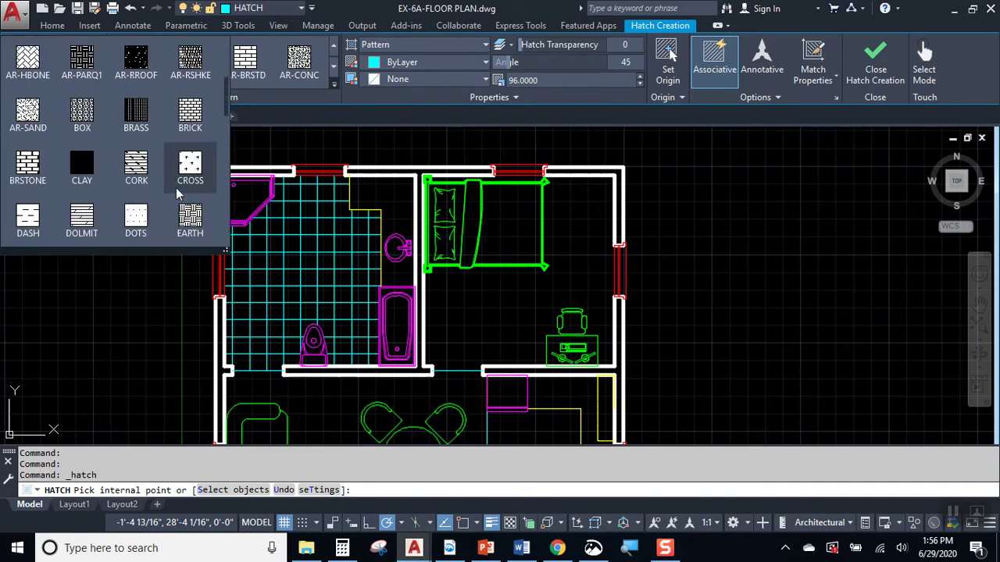
click(140, 217)
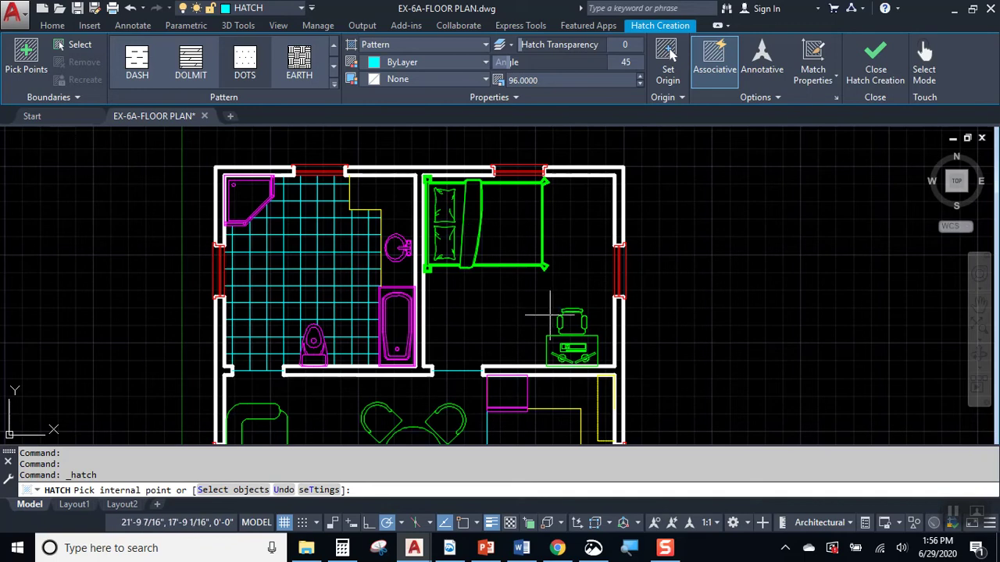
click(495, 302)
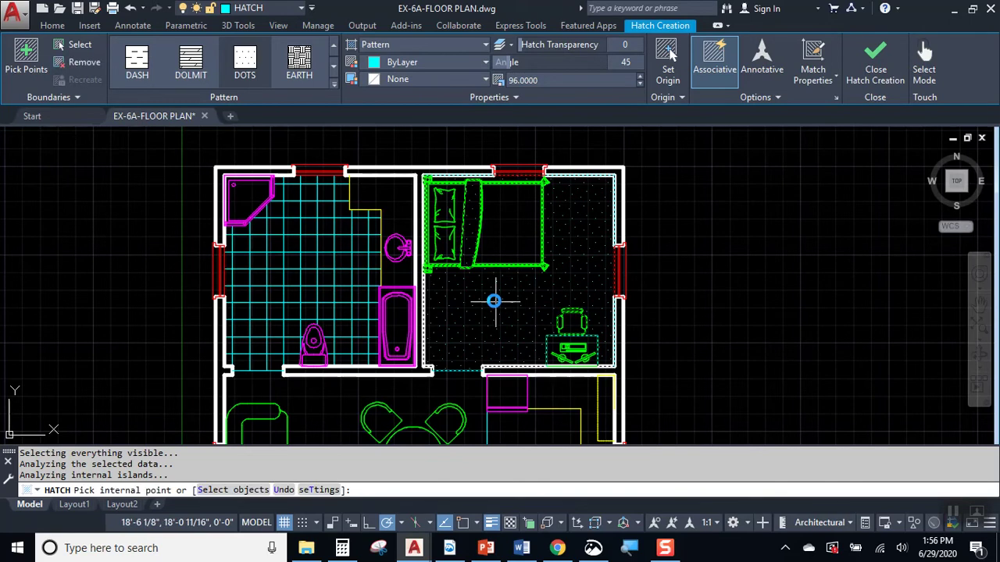
Step: Set the scale of the bedroom floor hatch to 48 and finish the hatch
scroll(541, 261, up, 4)
middle_drag(395, 203, 364, 288)
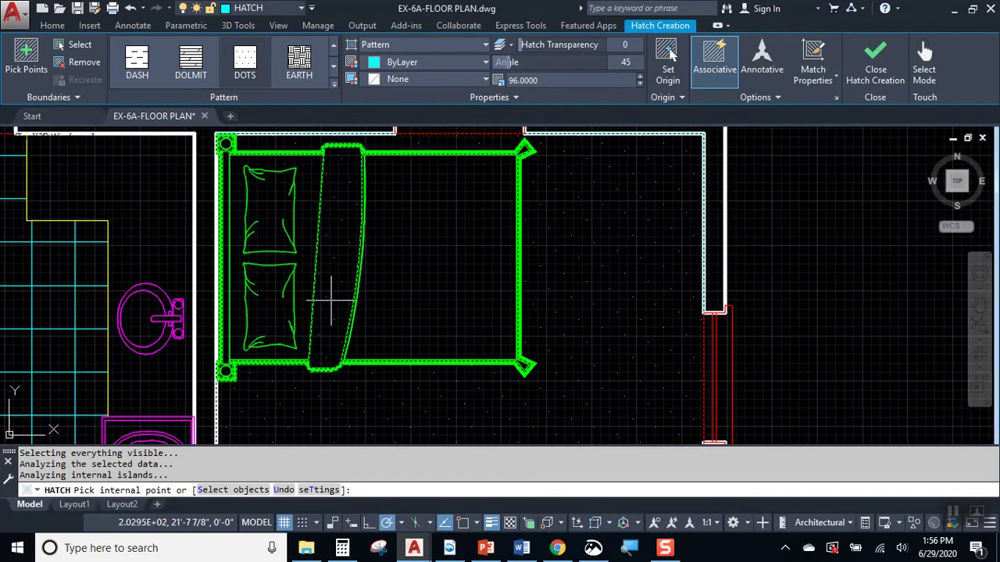
scroll(336, 282, down, 2)
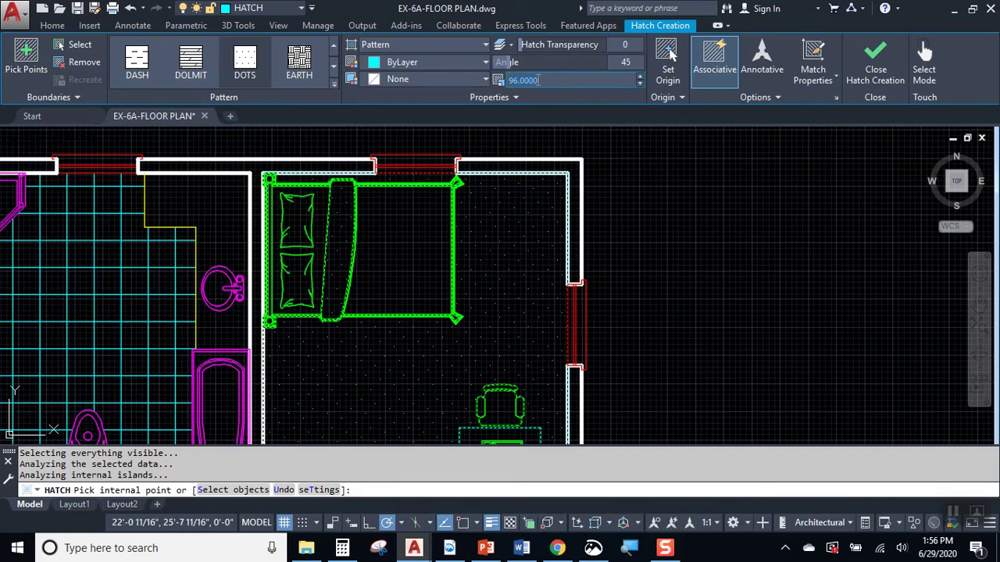
key(Return)
scroll(547, 234, down, 4)
scroll(550, 274, up, 2)
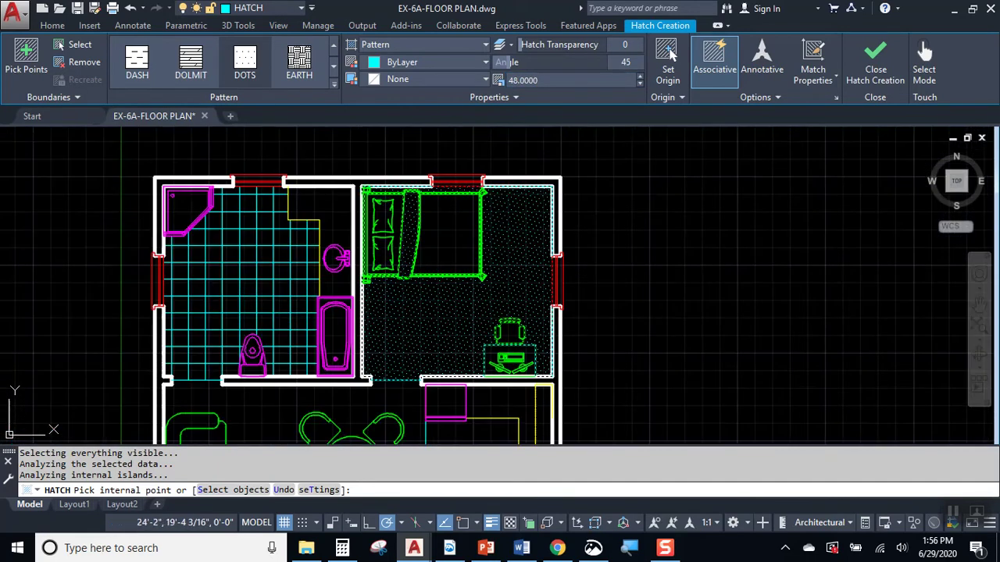
scroll(414, 234, up, 6)
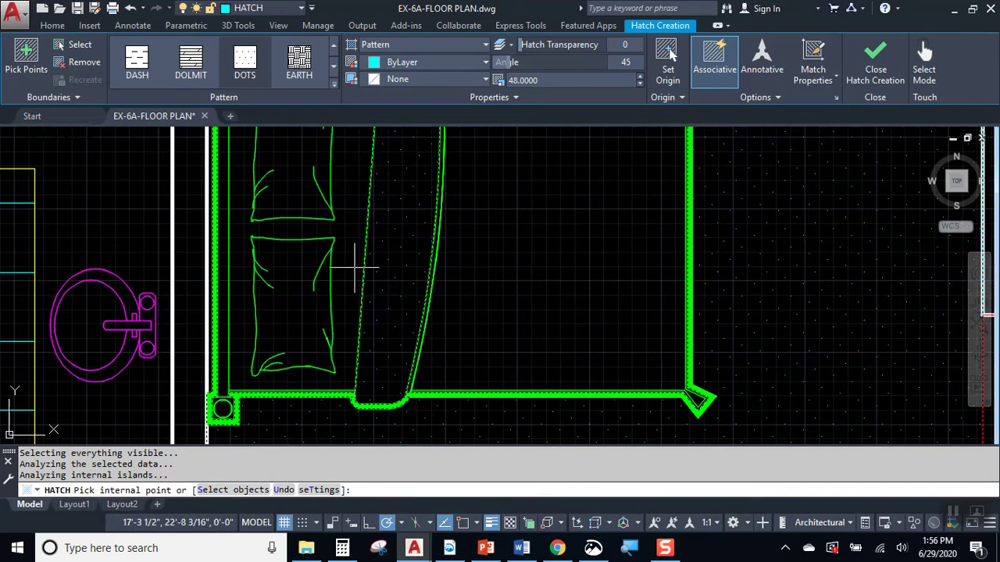
scroll(390, 399, up, 8)
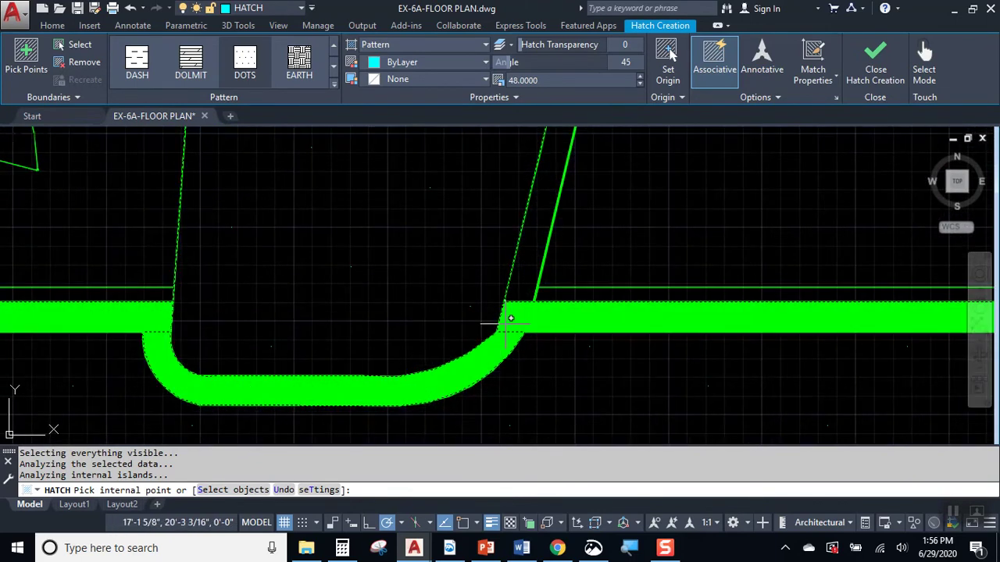
scroll(536, 284, down, 8)
mouse_move(520, 284)
middle_down()
mouse_move(581, 287)
mouse_move(539, 292)
middle_up()
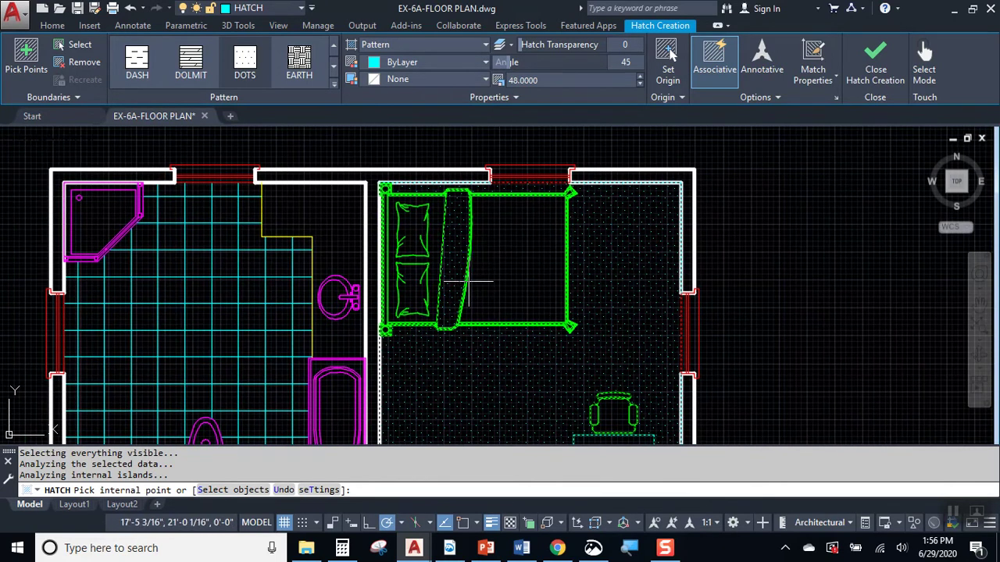
key(Return)
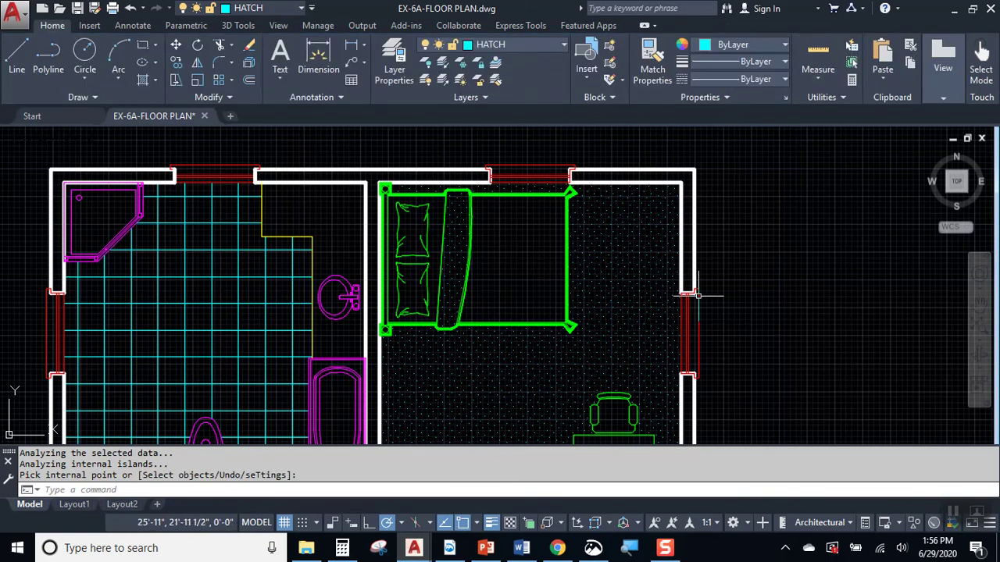
Step: Start a hatch with the AR-PARQ1 pattern and apply it to the kitchen floor area
scroll(687, 267, up, 1)
scroll(714, 263, up, 3)
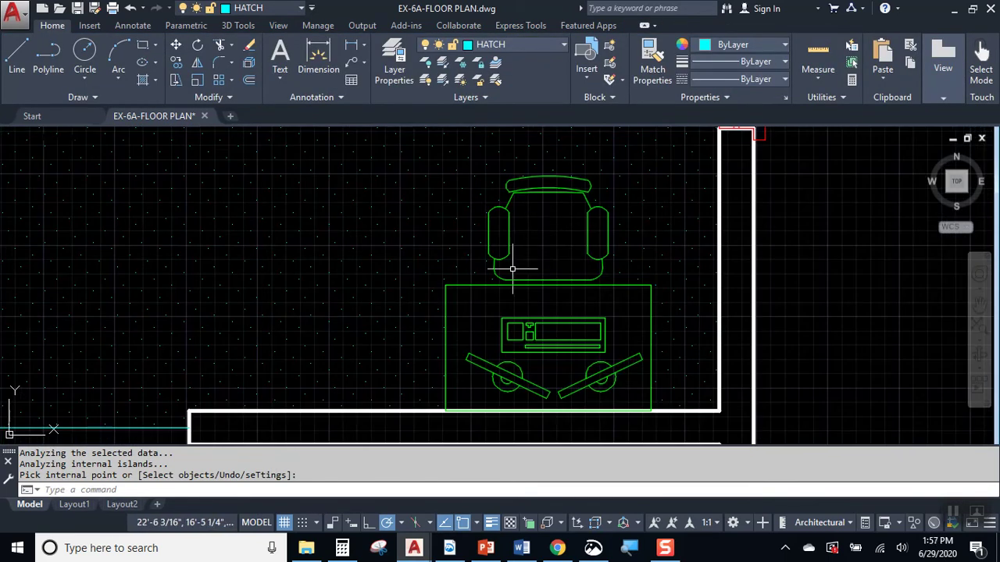
scroll(529, 334, up, 5)
scroll(651, 297, down, 10)
middle_drag(635, 315, 586, 295)
scroll(576, 284, up, 1)
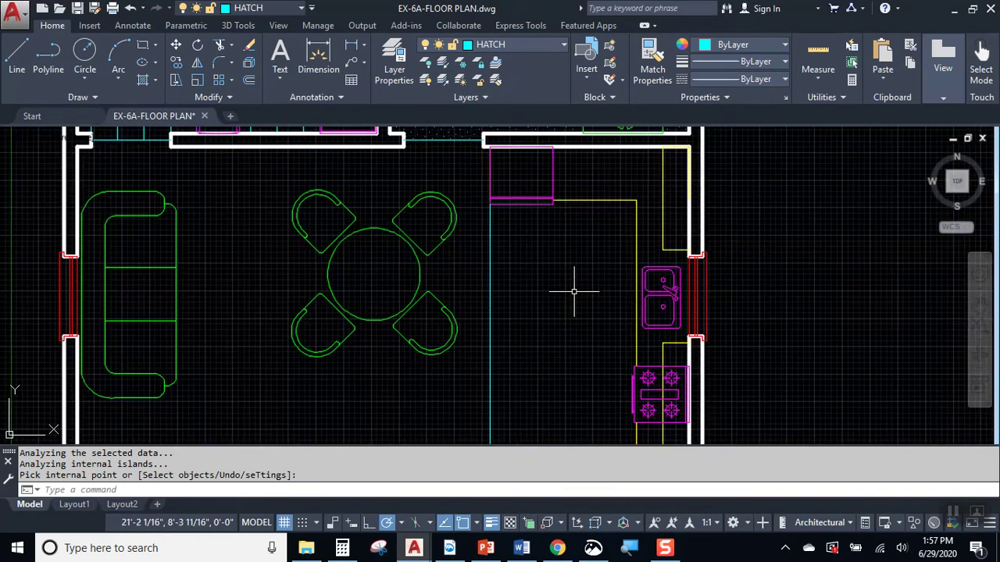
scroll(496, 234, up, 1)
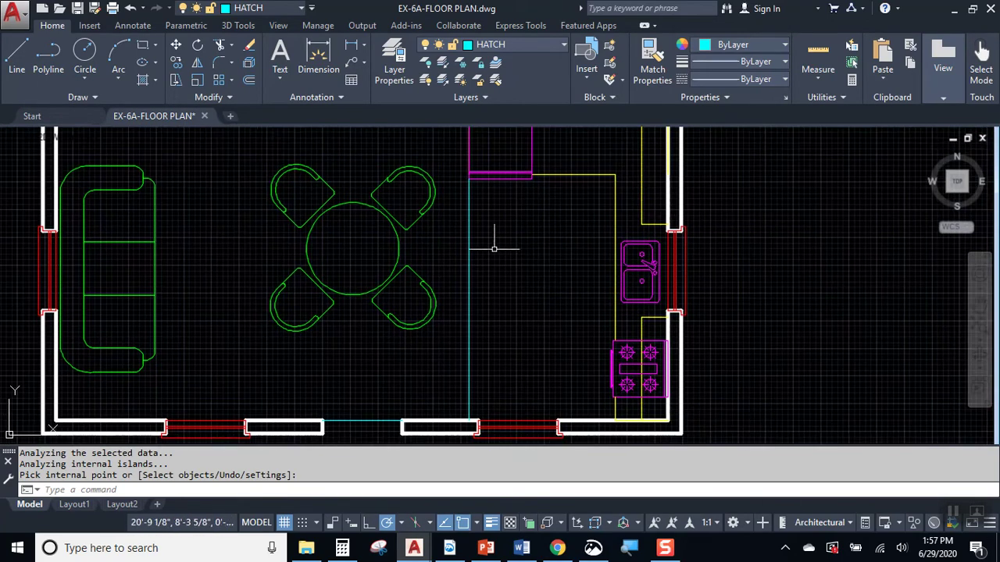
click(149, 81)
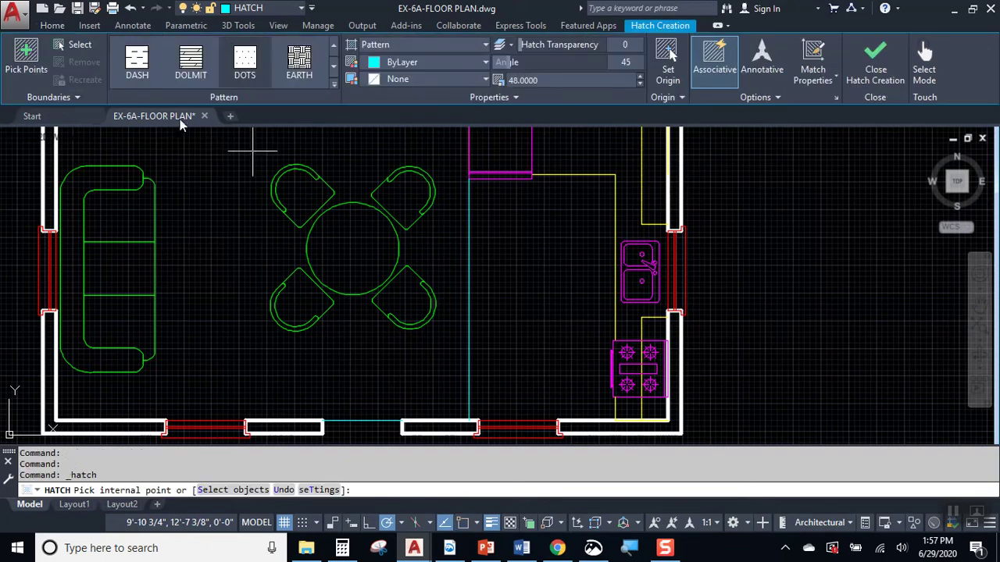
click(333, 49)
click(334, 67)
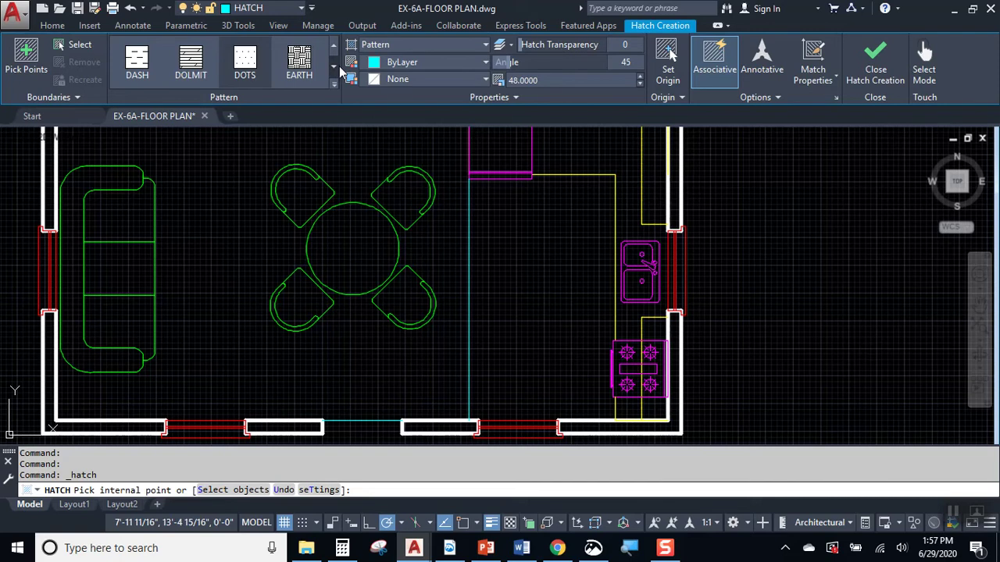
click(334, 81)
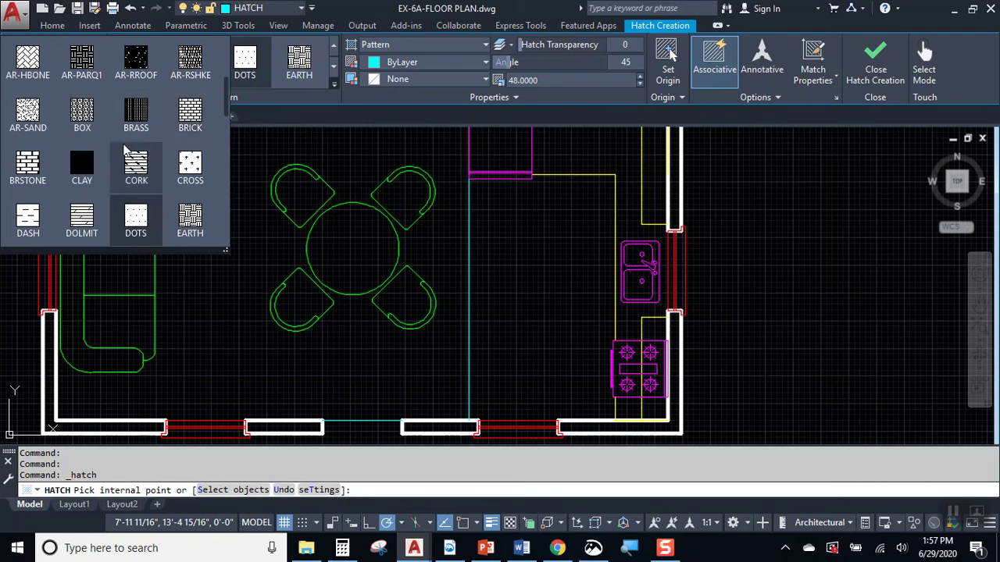
click(82, 63)
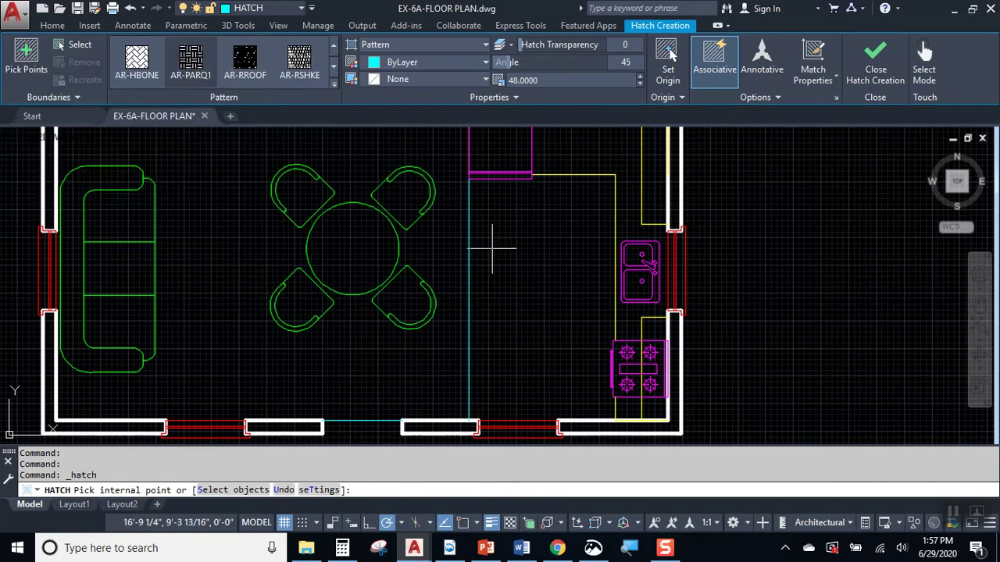
click(530, 247)
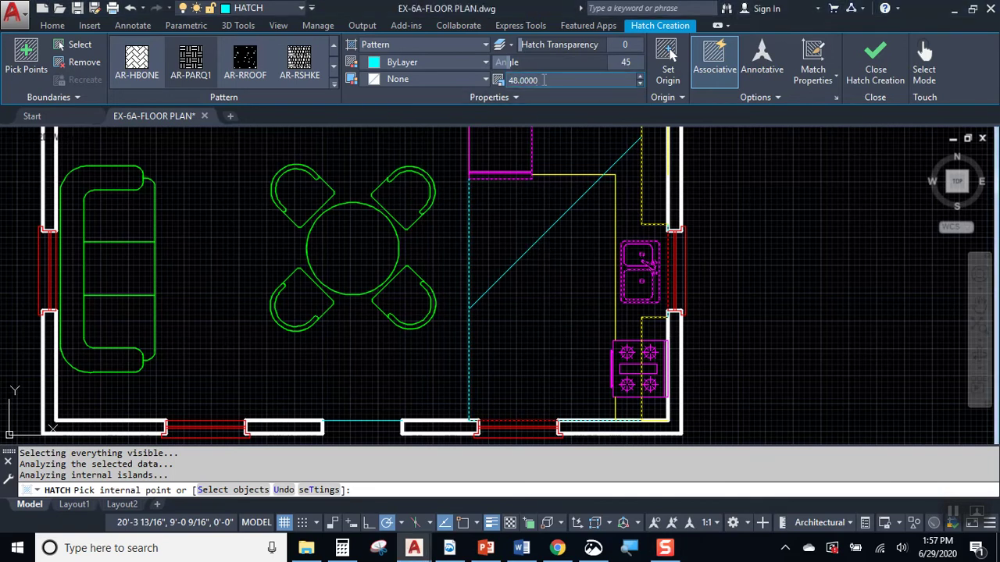
Step: Try smaller scales for the kitchen floor hatch, first 4 and finally 2
text(4)
key(Return)
text(3)
click(574, 79)
text(2)
key(Return)
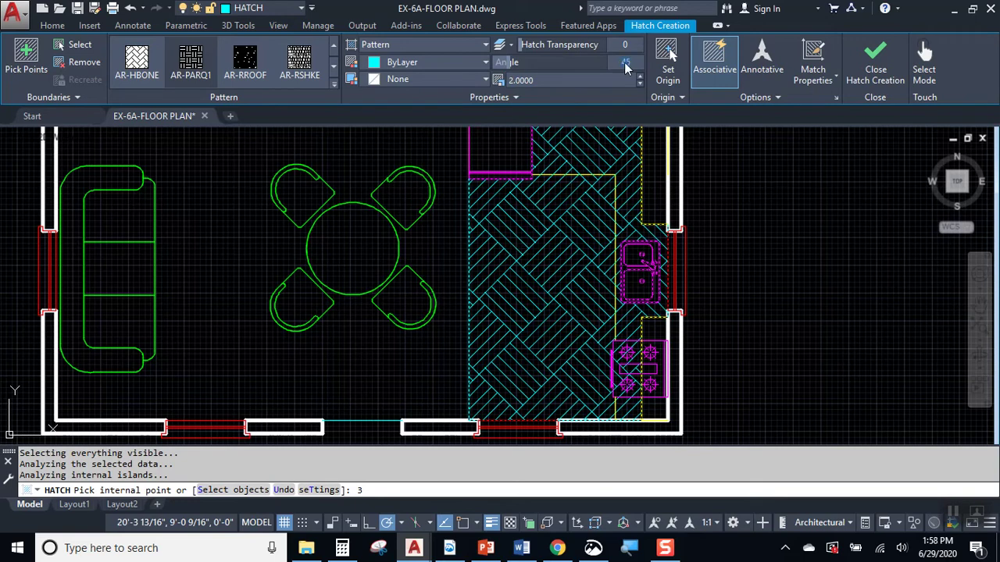
Step: Set the angle of the kitchen floor hatch to 0
text(0)
key(Return)
scroll(517, 278, down, 4)
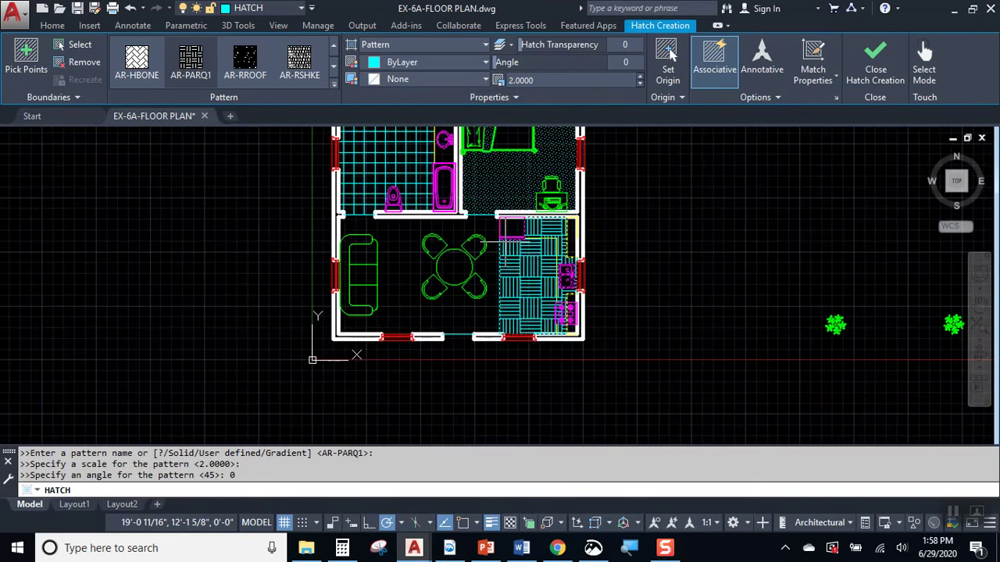
scroll(507, 248, up, 6)
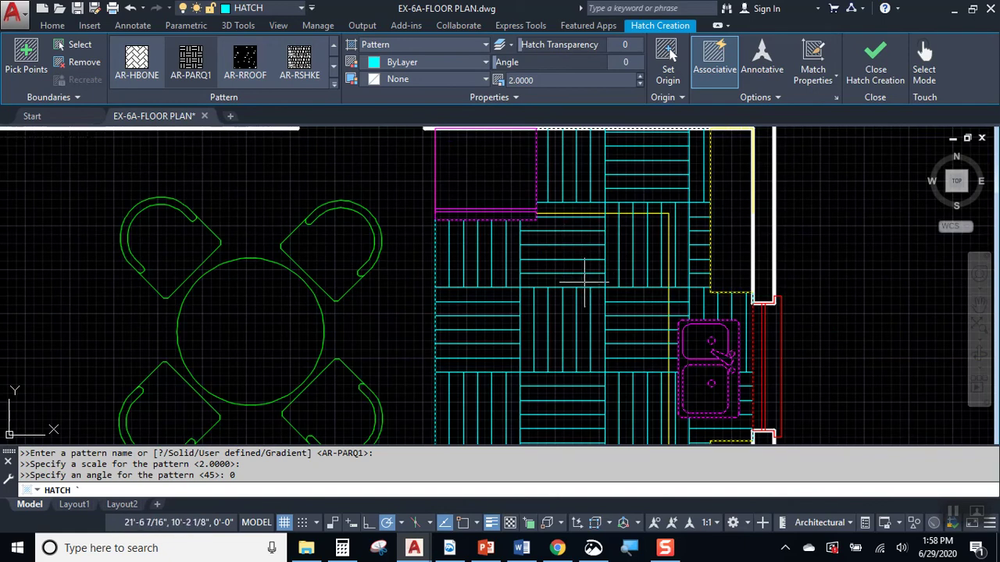
Step: Exit the hatch command and erase the parquet hatch from the kitchen floor
key(Escape)
key(Escape)
click(573, 261)
click(563, 265)
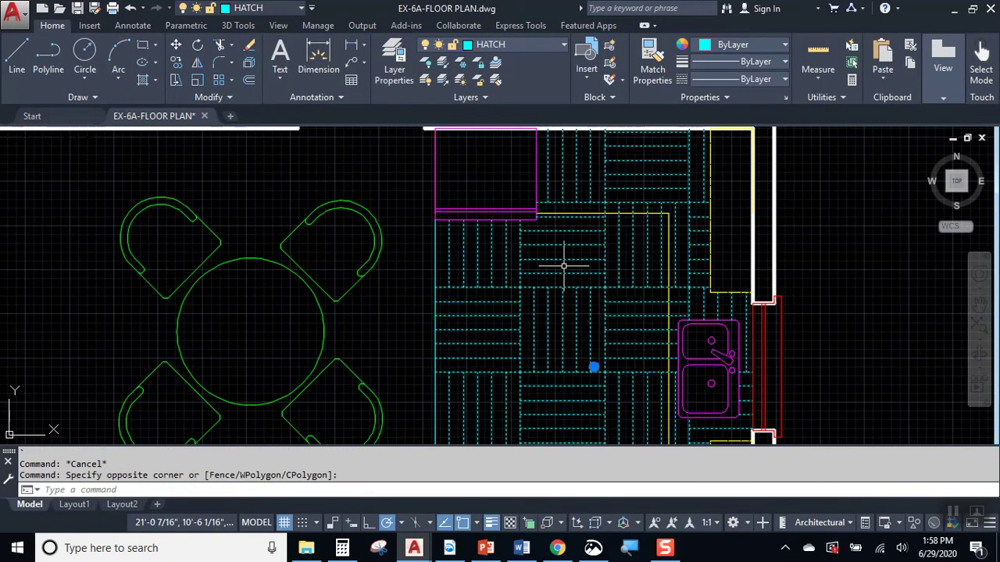
key(Delete)
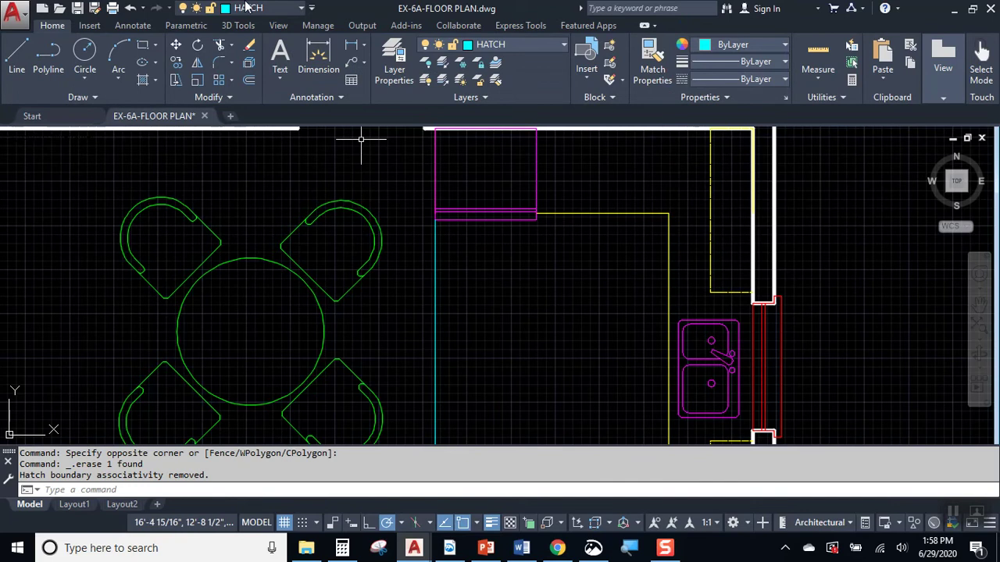
Step: Start a polyline at the refrigerator's lower-left corner, tracing its front edge and then its right side up to the counter edge
click(58, 71)
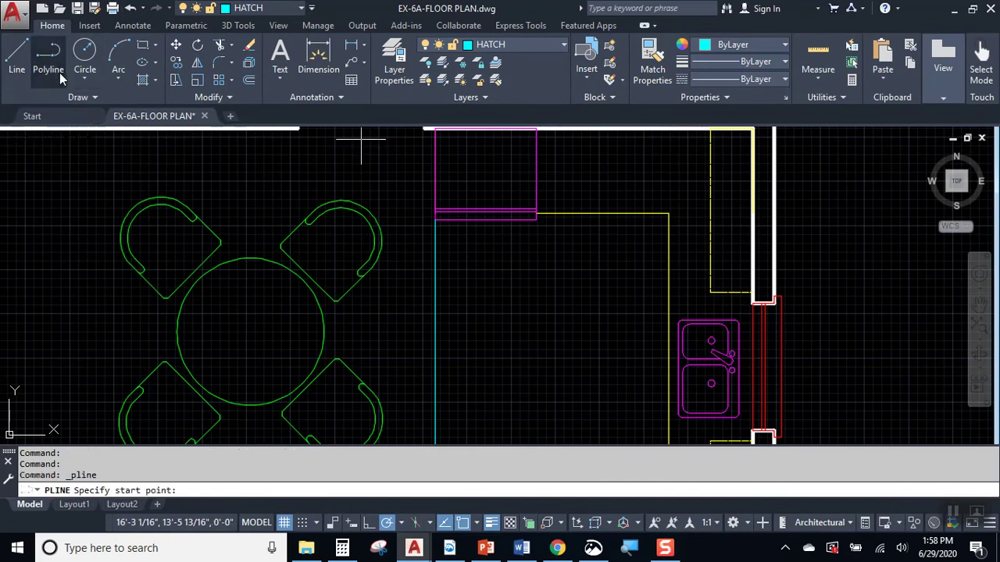
key(Escape)
click(48, 71)
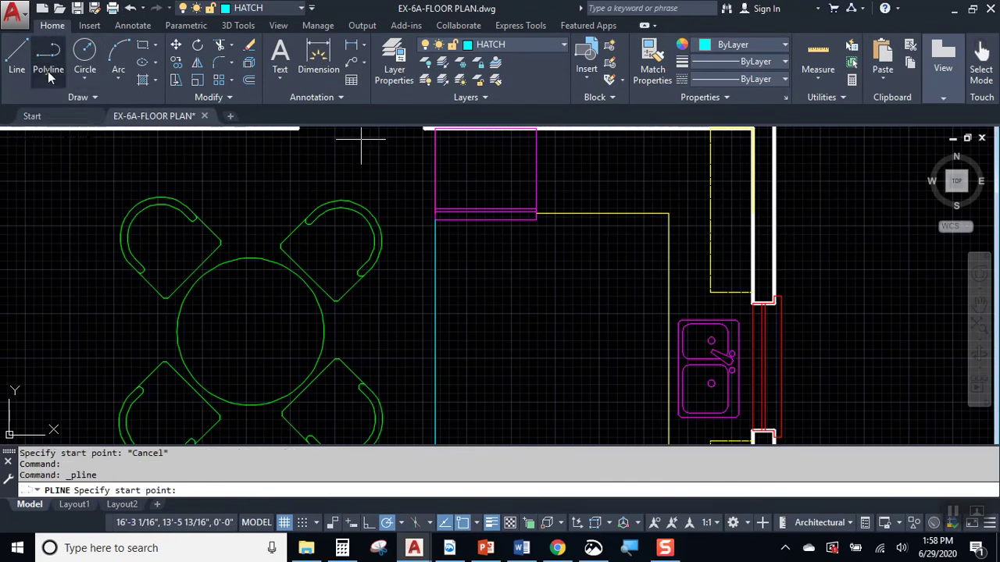
scroll(437, 229, up, 3)
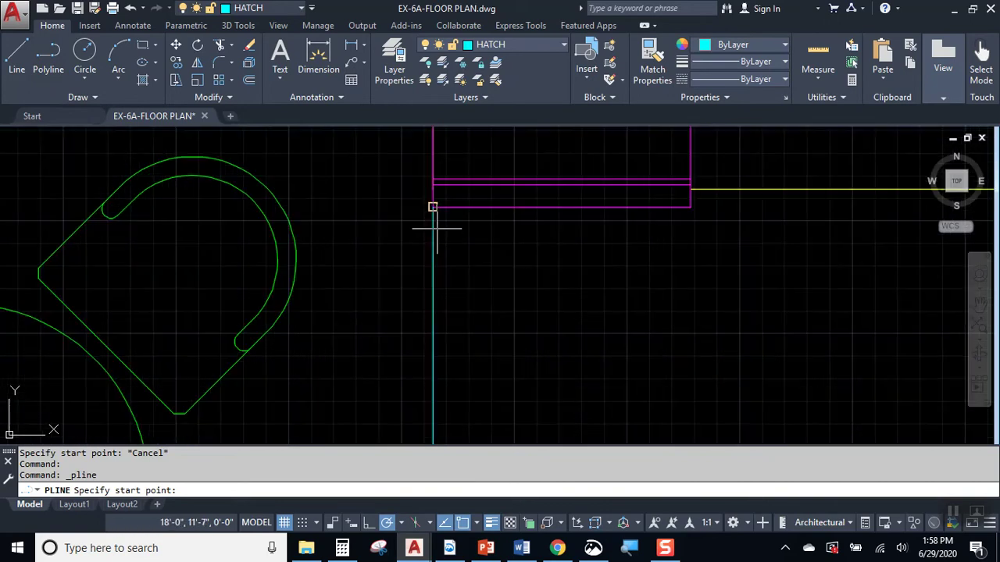
click(432, 207)
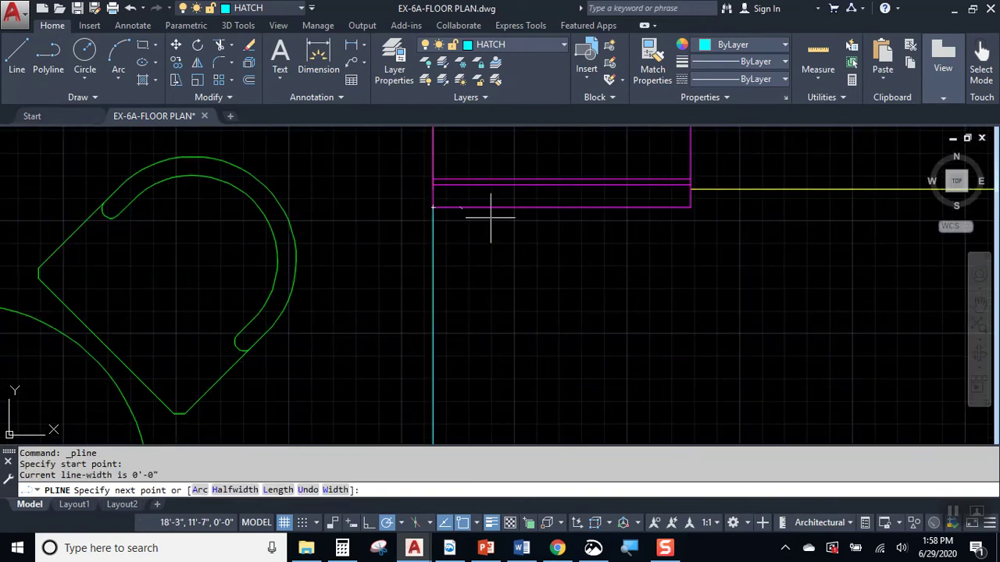
click(691, 206)
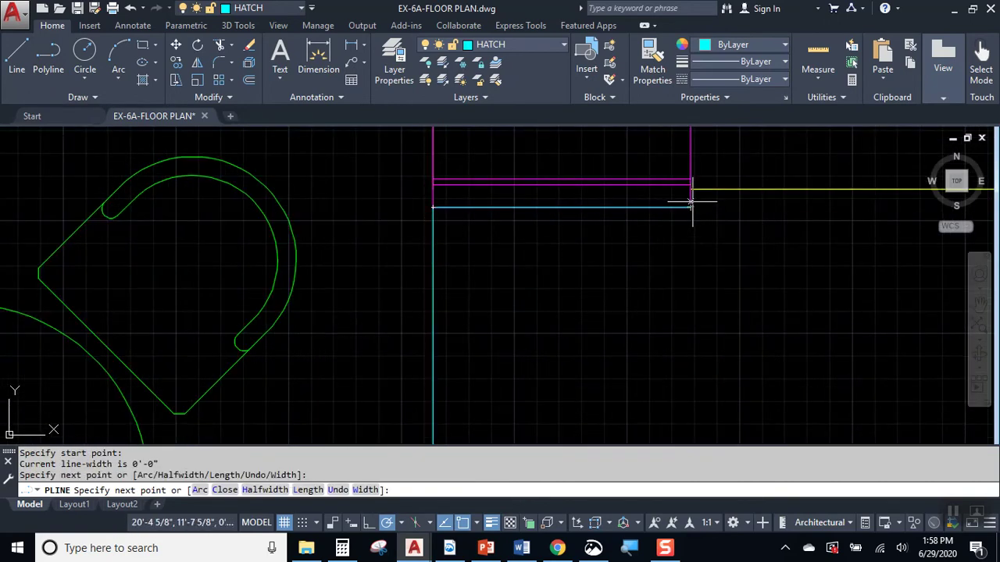
click(690, 189)
Step: Continue the polyline along the kitchen counter's front edge, around its inside corner, and down to the stove's upper front corner
scroll(726, 197, down, 3)
scroll(694, 194, up, 1)
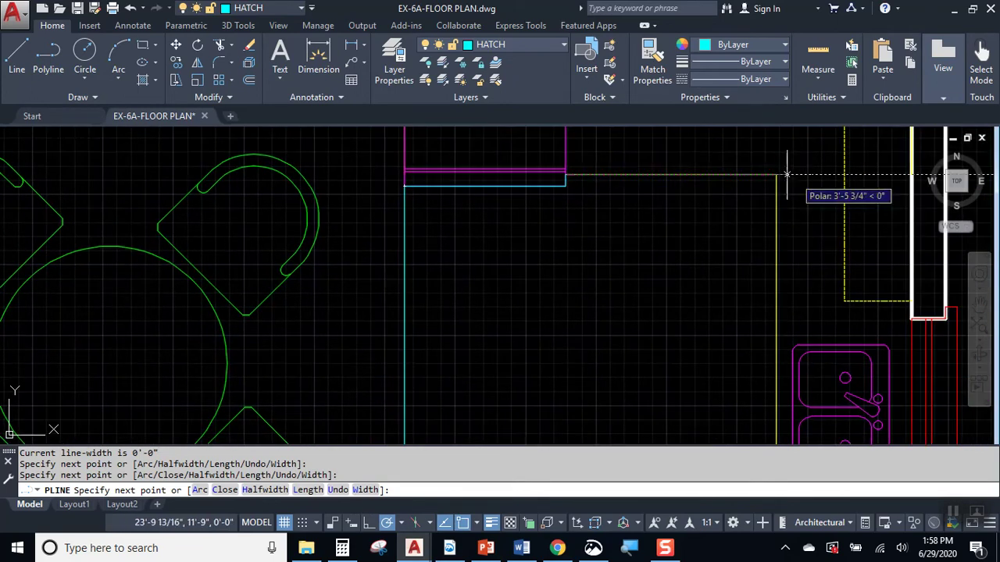
click(775, 175)
scroll(775, 175, down, 3)
scroll(585, 383, up, 3)
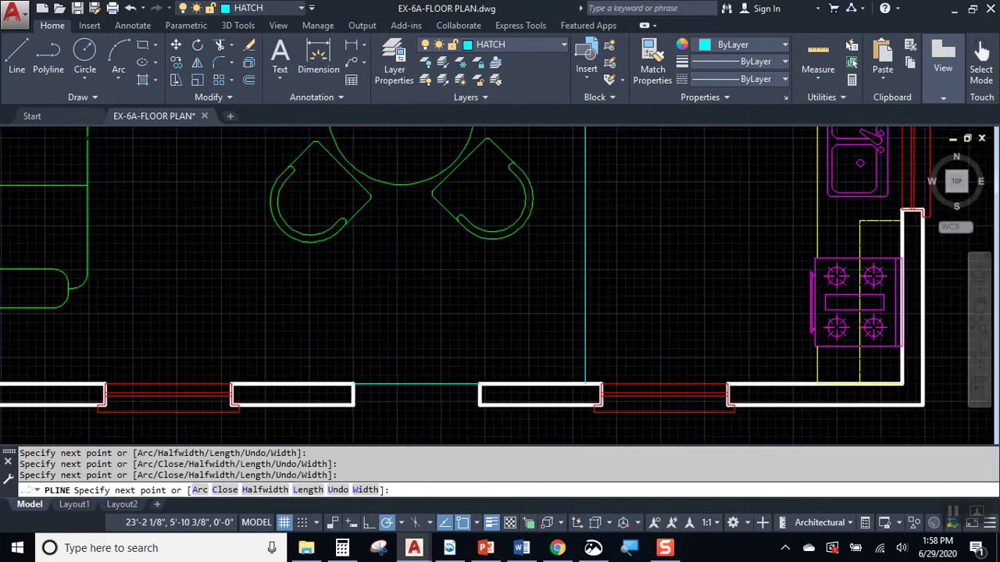
scroll(824, 268, up, 2)
click(822, 268)
scroll(820, 268, up, 2)
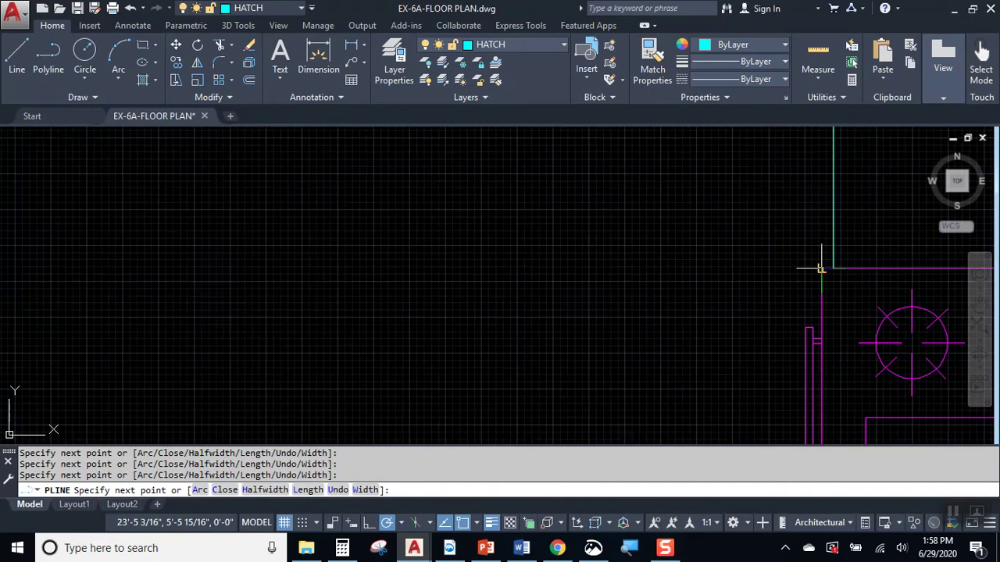
Step: Trace the stove's front edge and the remaining counter edge to the exterior wall, and follow the wall to the kitchen's dividing line
middle_drag(823, 393, 774, 163)
middle_drag(763, 402, 766, 319)
click(766, 319)
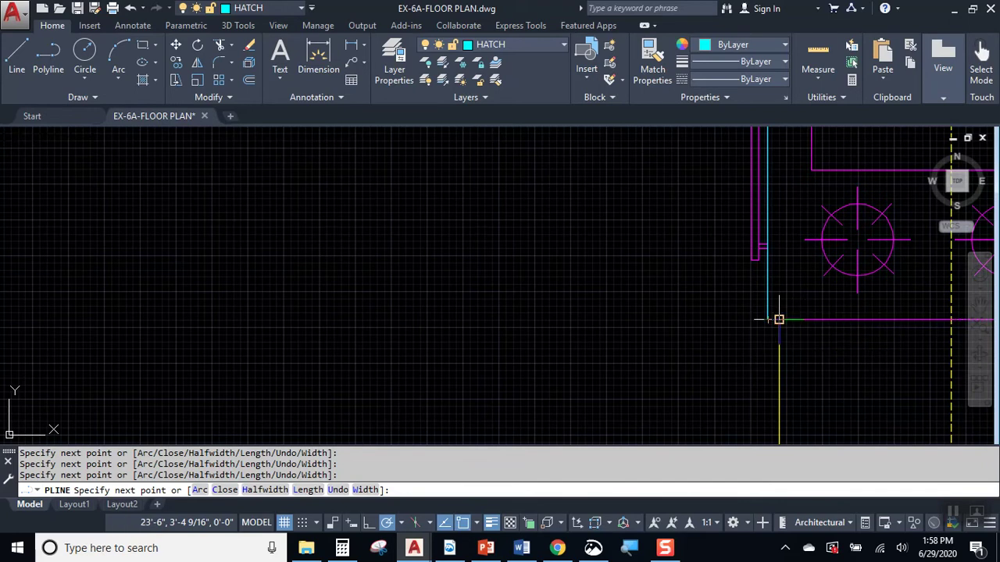
scroll(781, 357, down, 2)
middle_drag(780, 346, 779, 287)
click(781, 309)
click(189, 309)
Step: Close the kitchen floor polyline and select it to check the whole outline
scroll(187, 312, down, 3)
scroll(266, 225, up, 2)
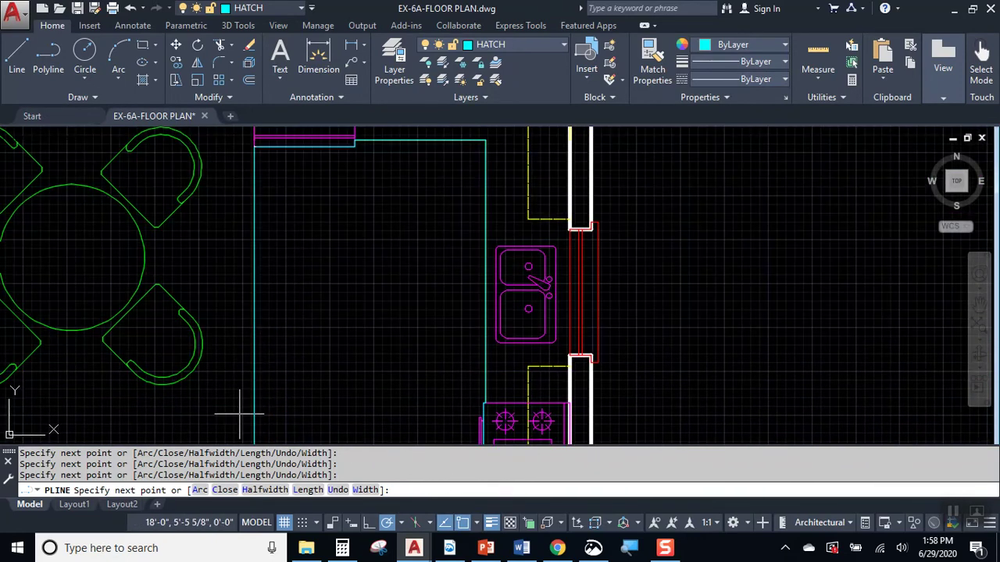
click(223, 490)
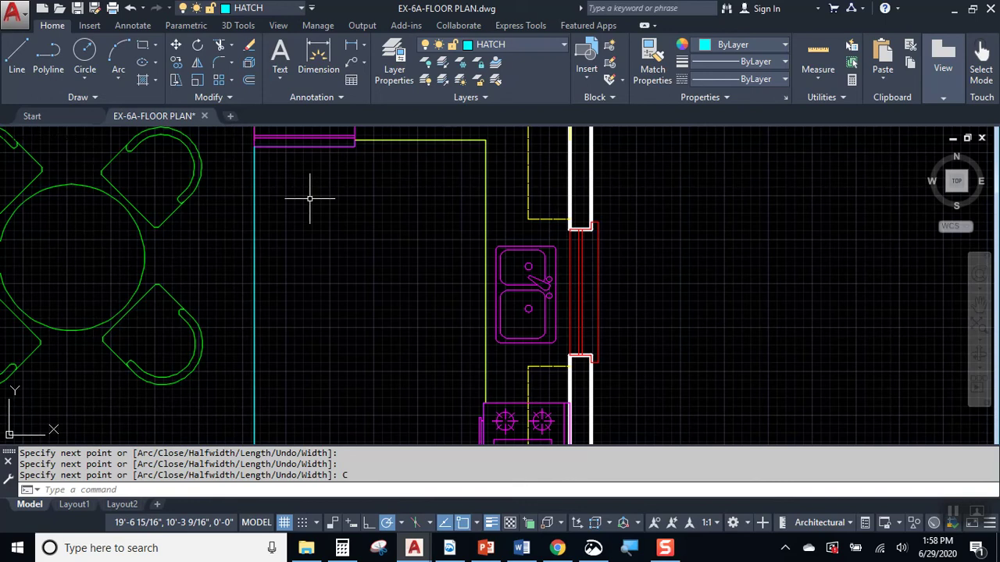
click(255, 161)
scroll(357, 201, down, 5)
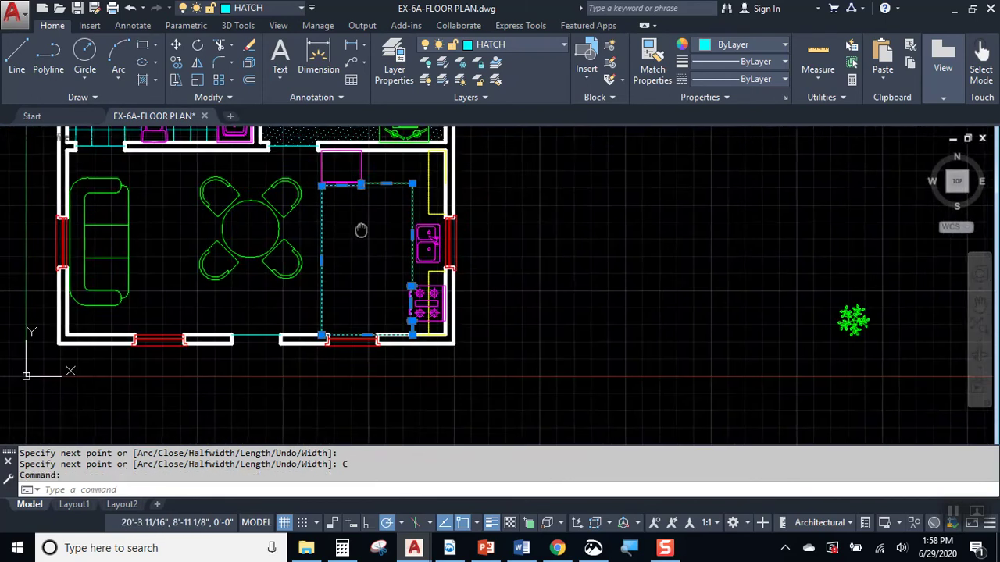
key(Escape)
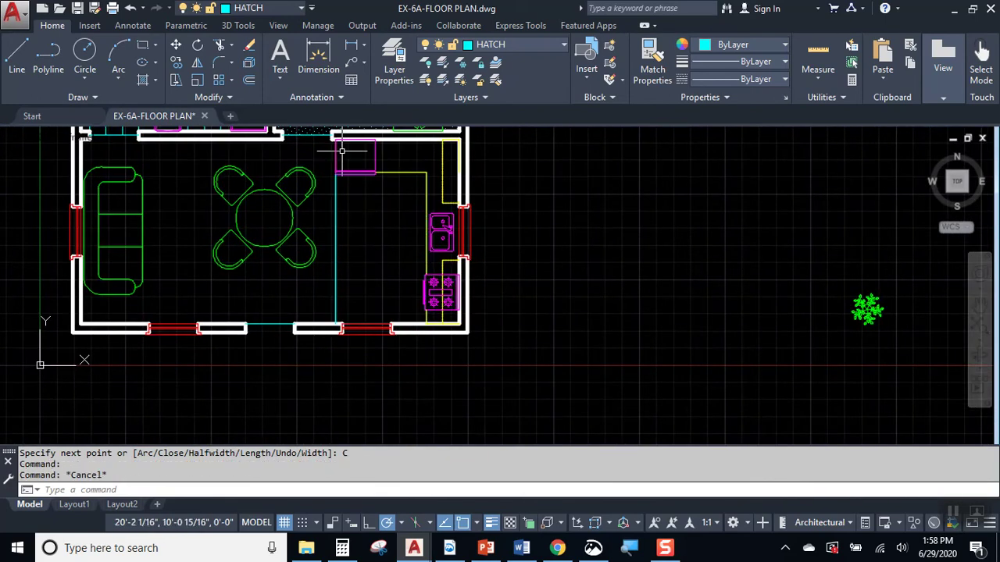
Step: Hatch the area inside the kitchen floor polyline with AR-PARQ1 at scale 1 and angle 0
click(150, 90)
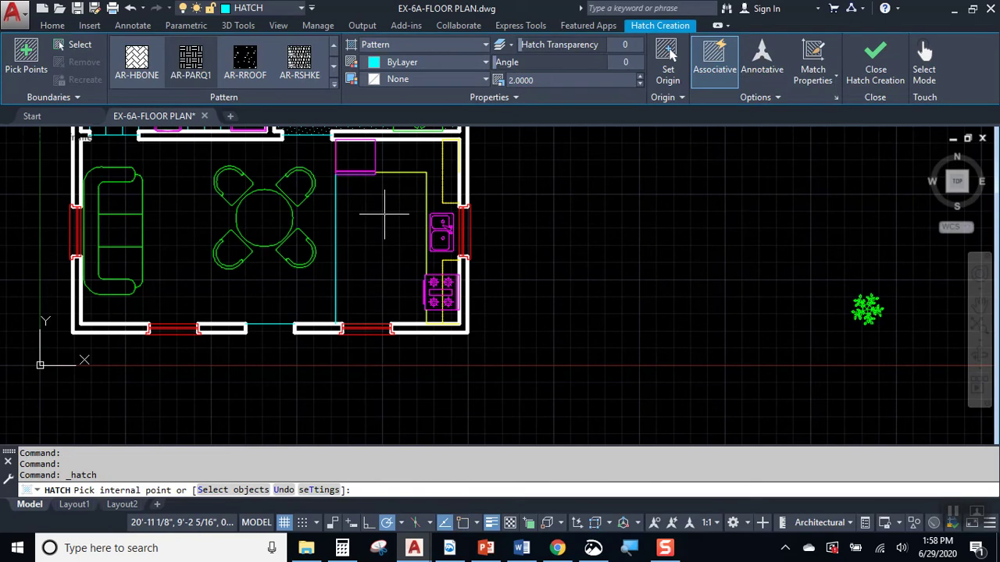
click(384, 214)
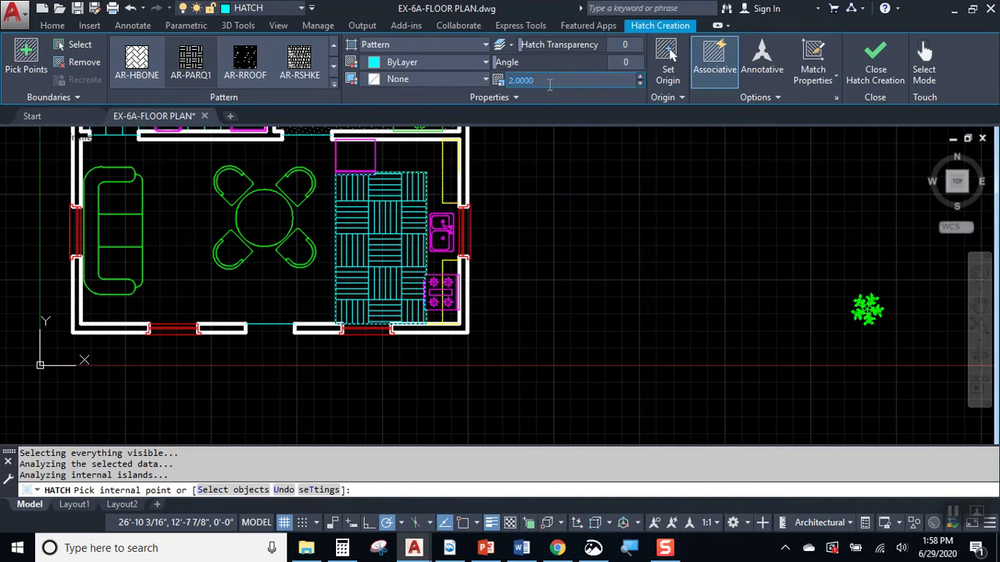
click(550, 84)
text(1)
key(Return)
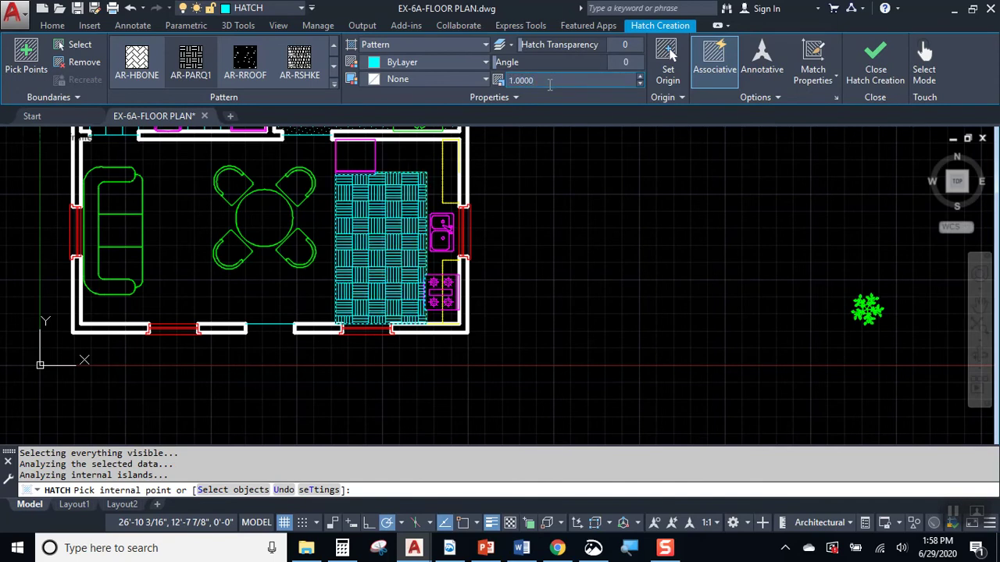
key(Escape)
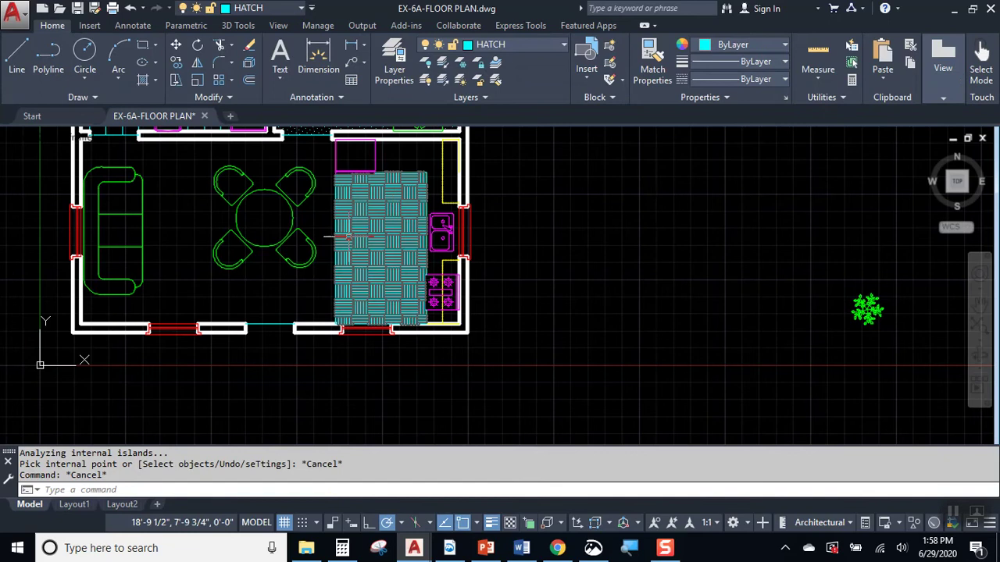
Step: Try hatching the living and dining floor with the ANSI31 pattern at scale 1
scroll(337, 244, up, 4)
middle_drag(309, 299, 616, 321)
scroll(573, 369, down, 2)
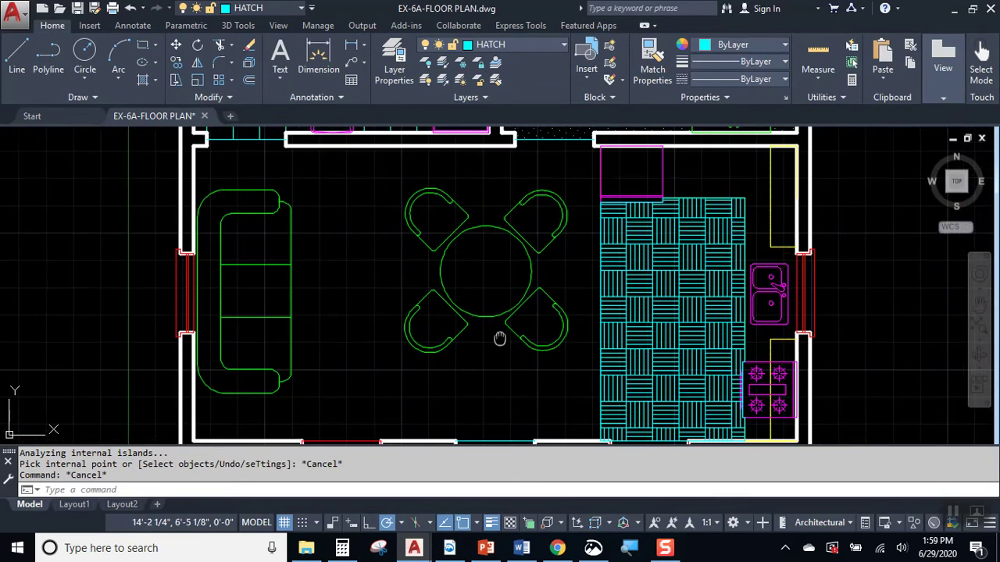
middle_drag(378, 246, 400, 247)
scroll(400, 247, down, 2)
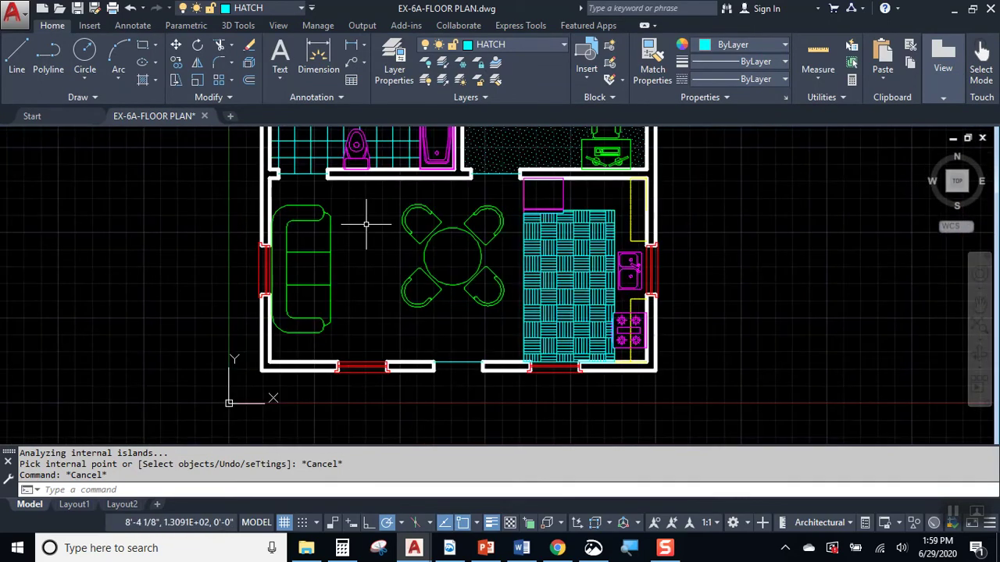
click(157, 81)
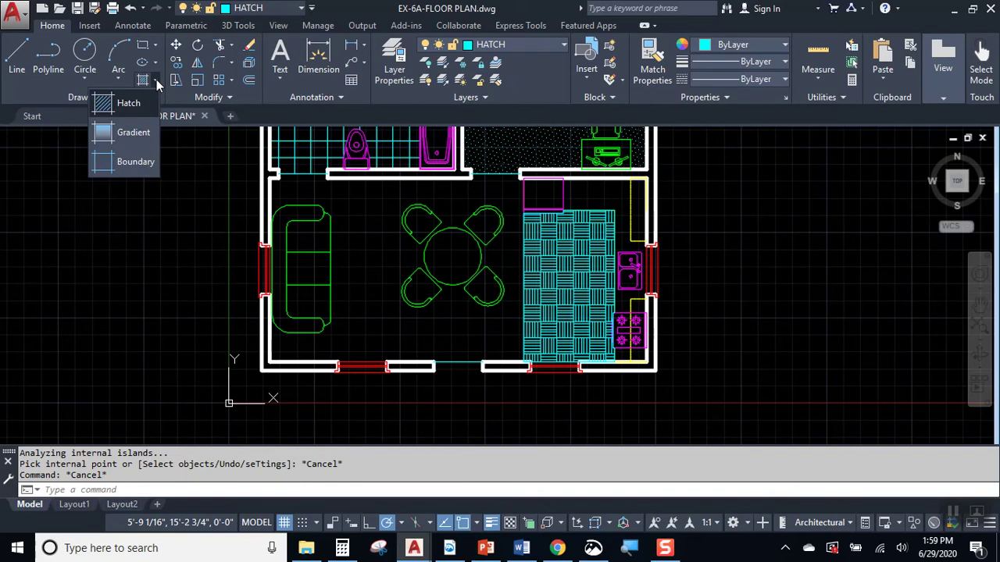
click(134, 110)
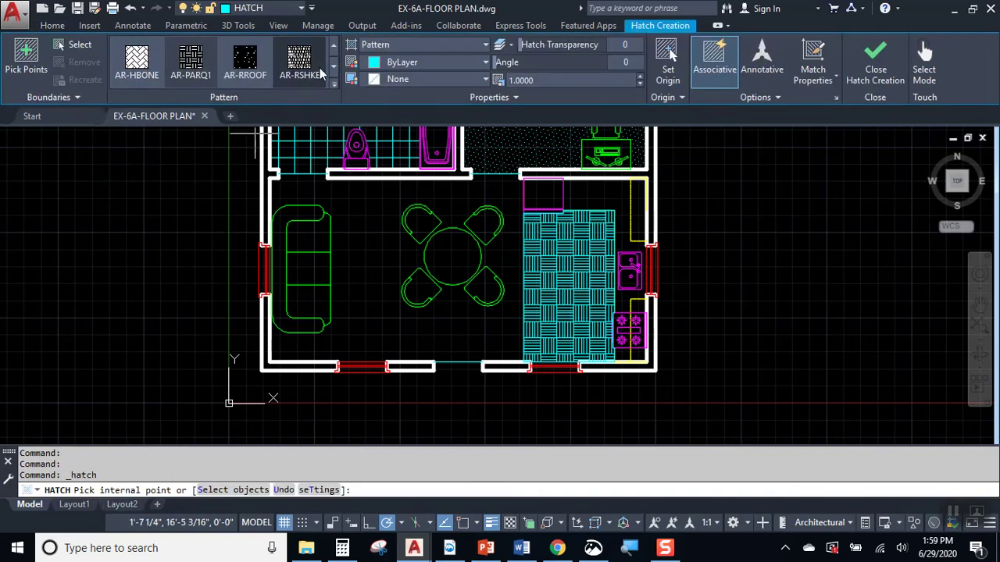
scroll(304, 59, up, 5)
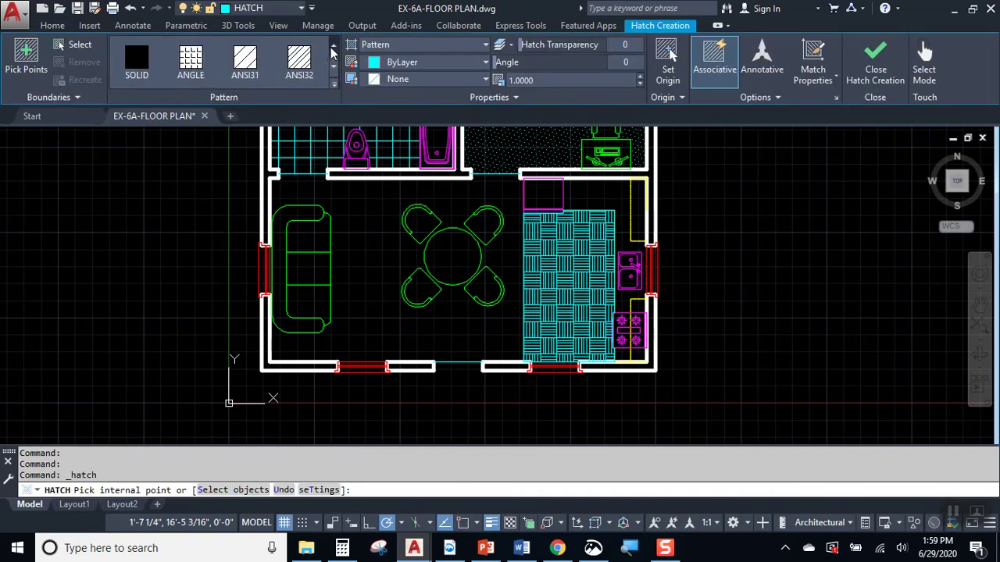
click(244, 59)
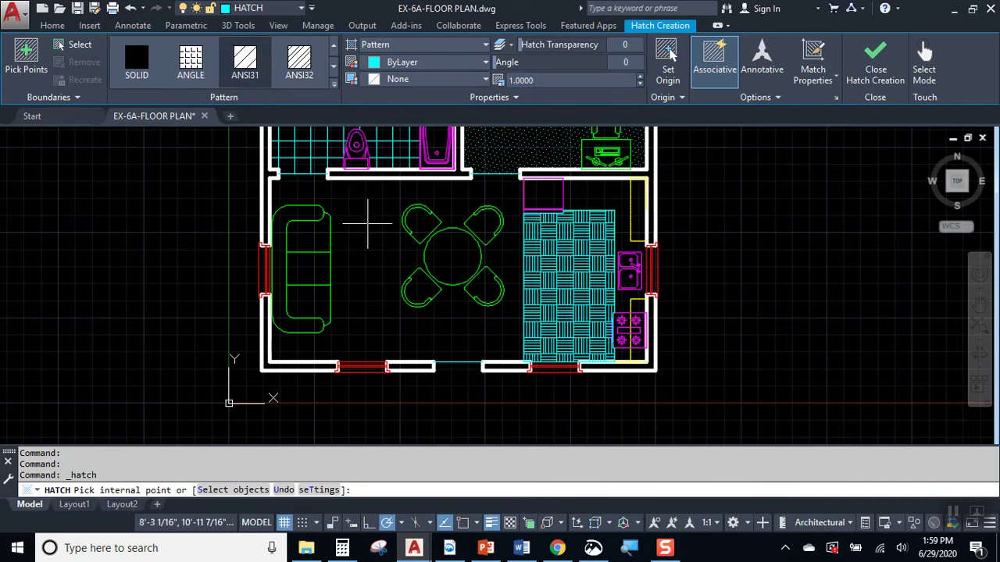
click(364, 219)
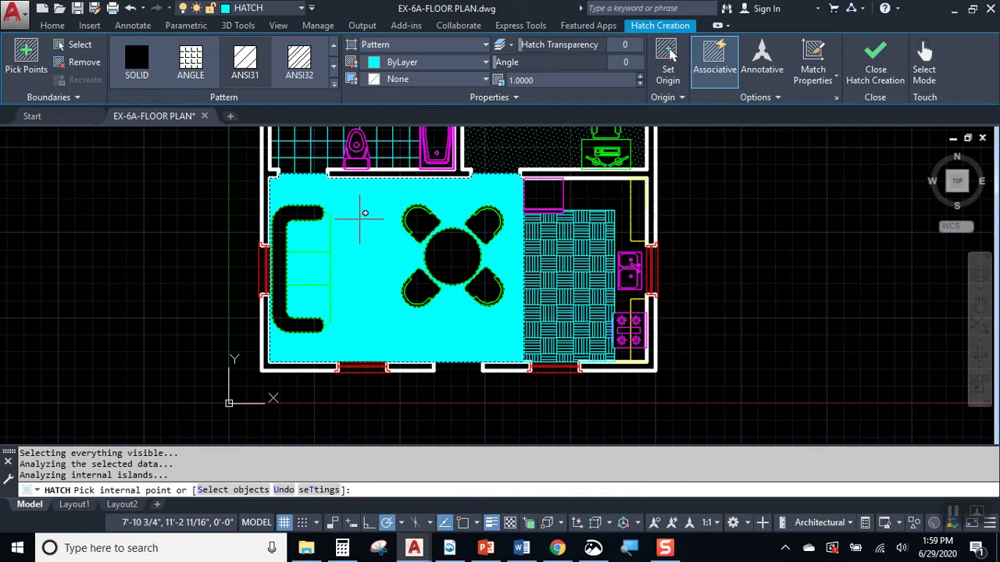
Step: Exit the hatch command and erase the dense hatch from the living and dining floor
key(Escape)
click(368, 208)
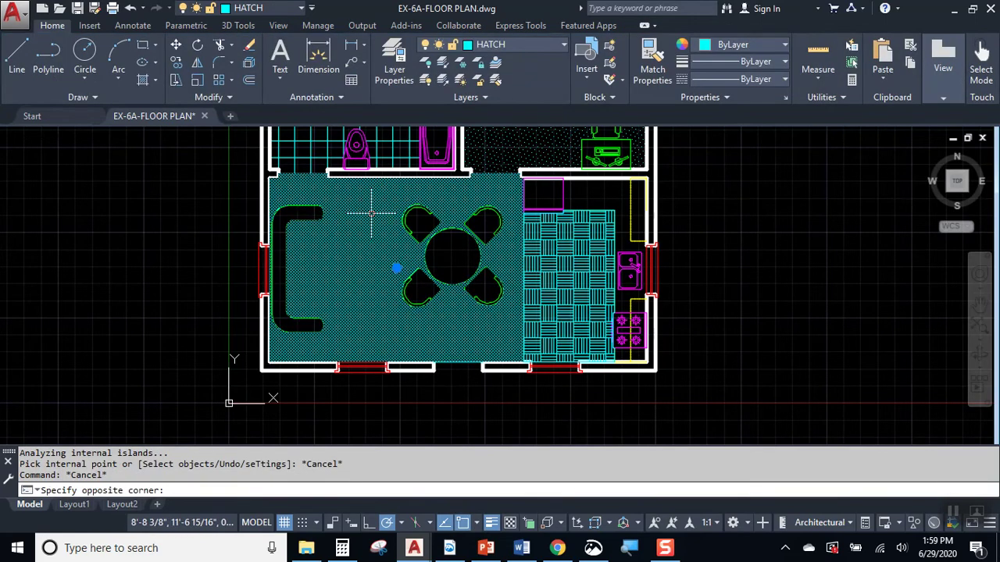
key(Delete)
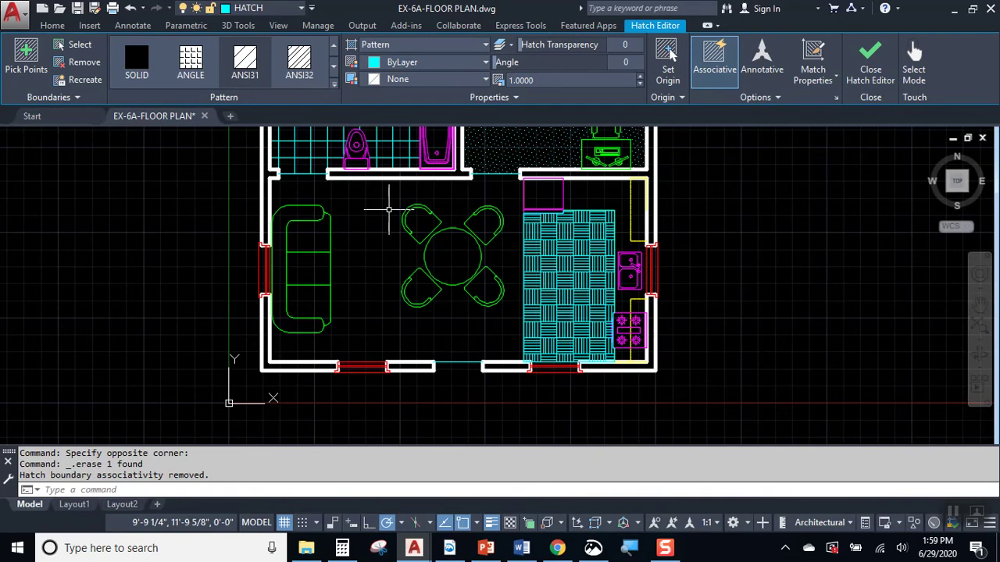
Step: Draw a rectangle around the sofa, matching its outer edges, as a boundary for the hatch
scroll(388, 210, up, 5)
scroll(283, 208, down, 2)
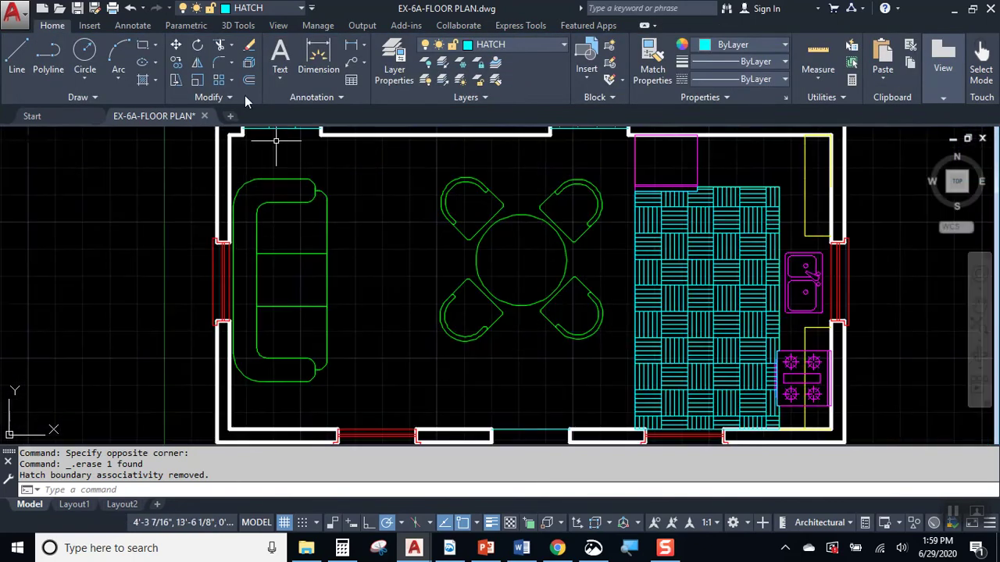
click(144, 45)
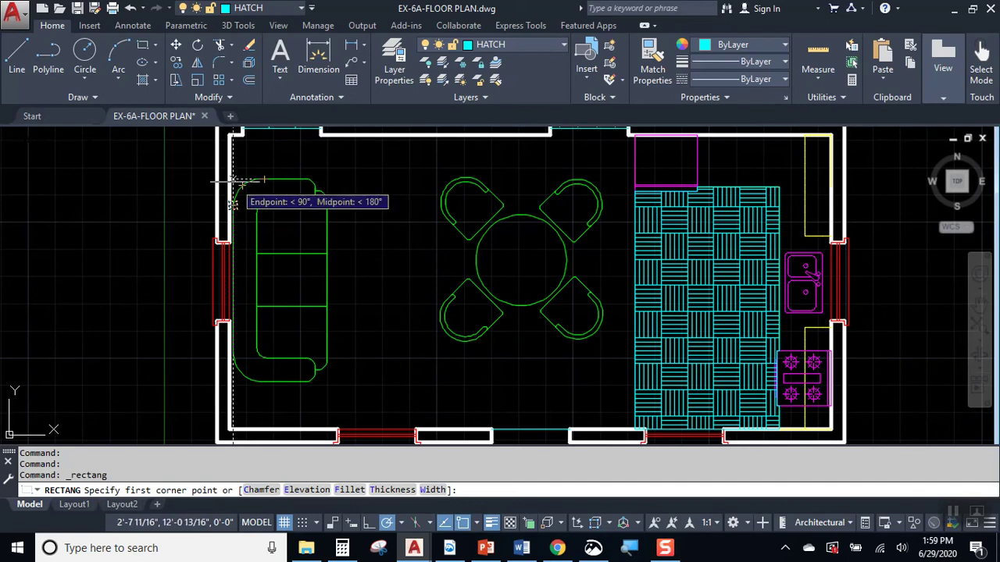
click(229, 178)
scroll(307, 378, up, 4)
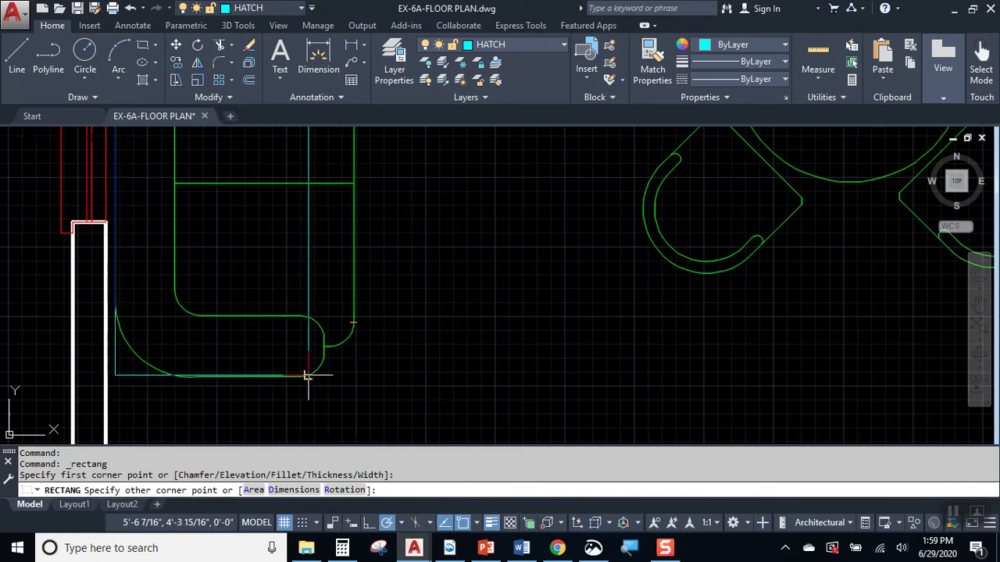
click(353, 375)
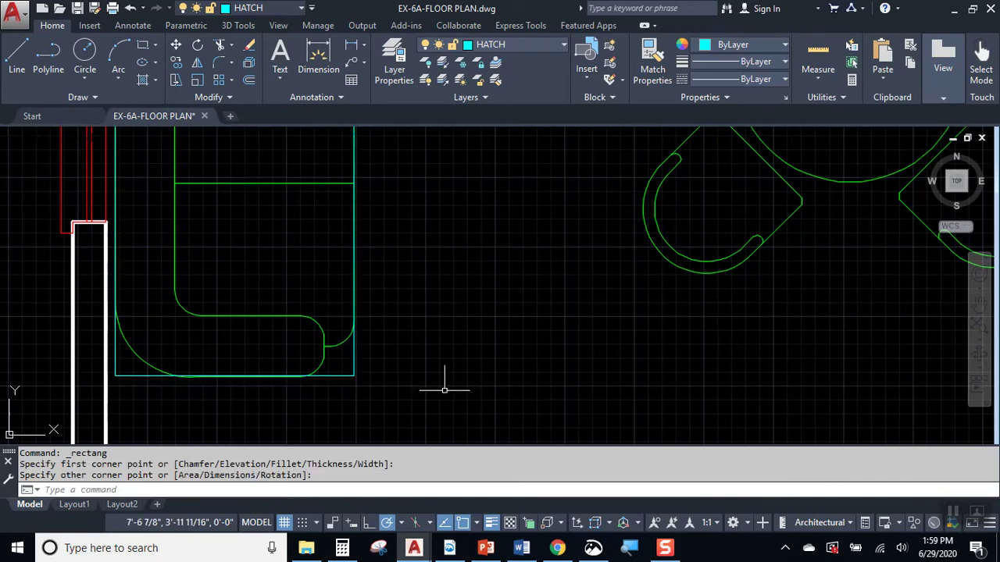
Step: Try an ANSI31 hatch at angle 45 and scale 24 on the living and dining floor, and erase it
scroll(446, 384, down, 3)
scroll(412, 375, down, 3)
scroll(368, 298, up, 3)
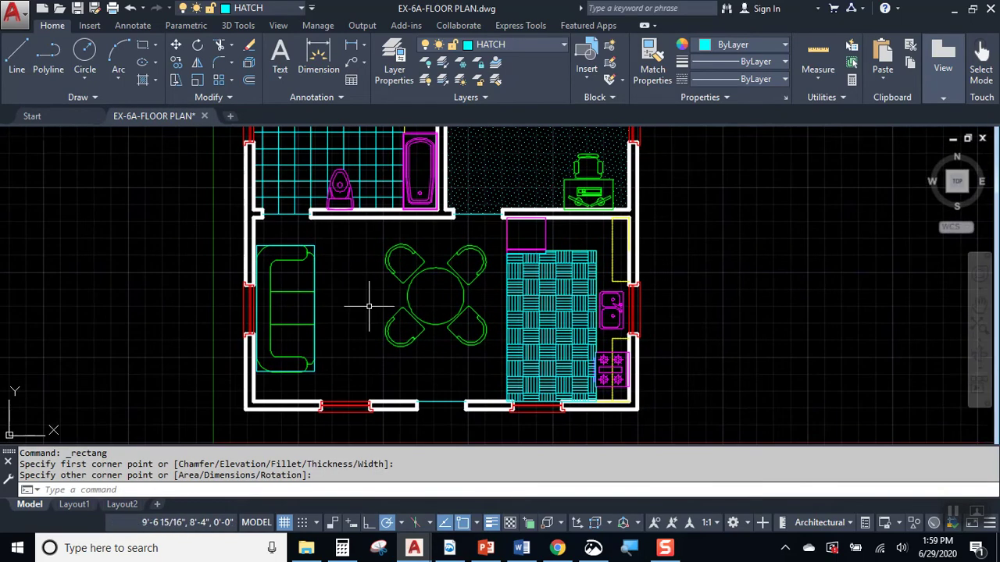
scroll(395, 274, down, 3)
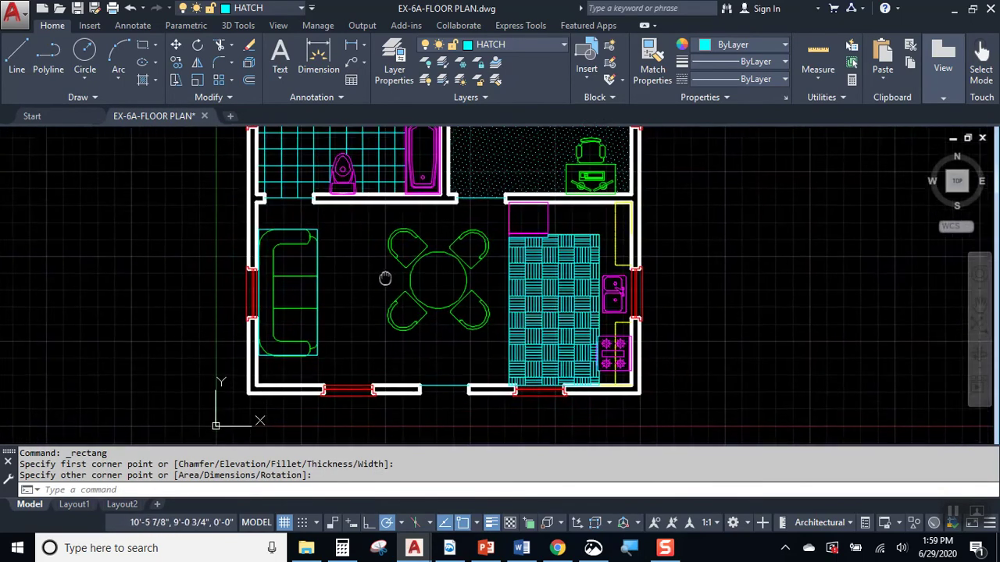
scroll(422, 275, up, 2)
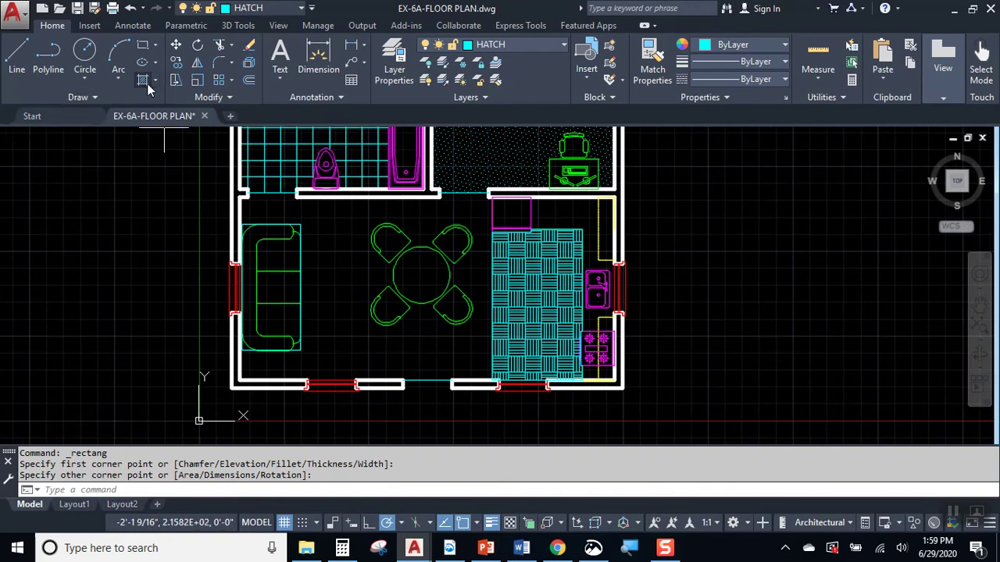
click(144, 81)
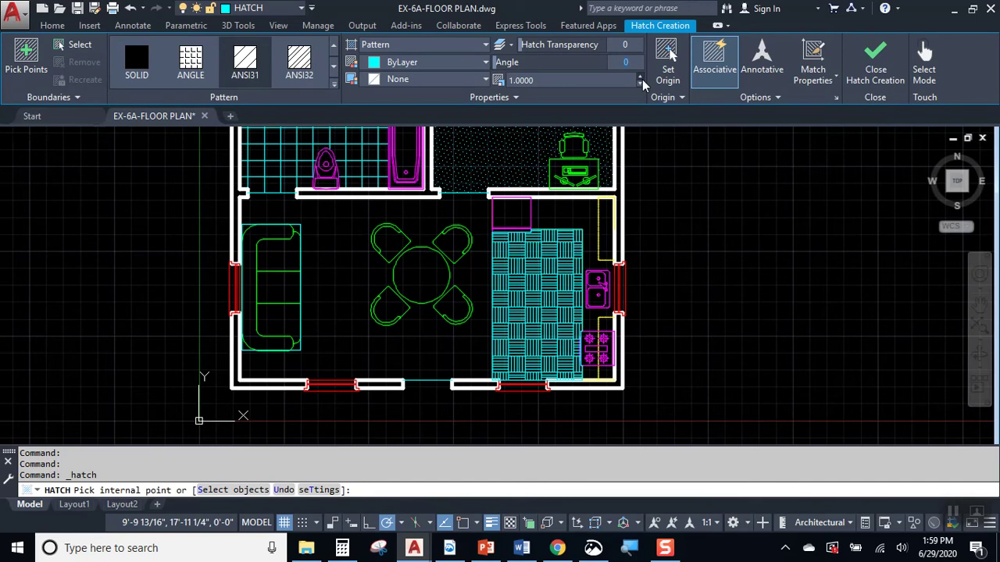
text(45)
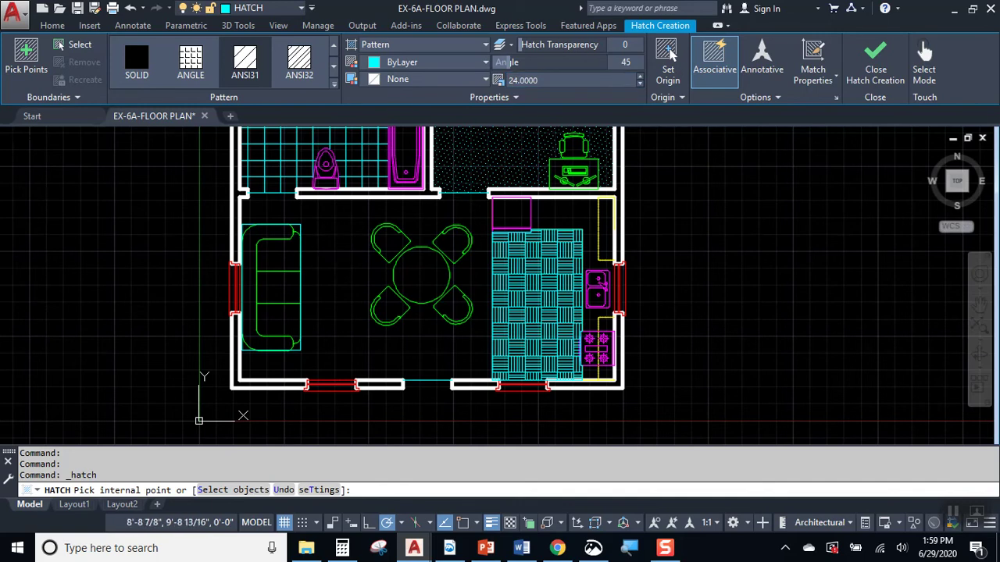
click(340, 262)
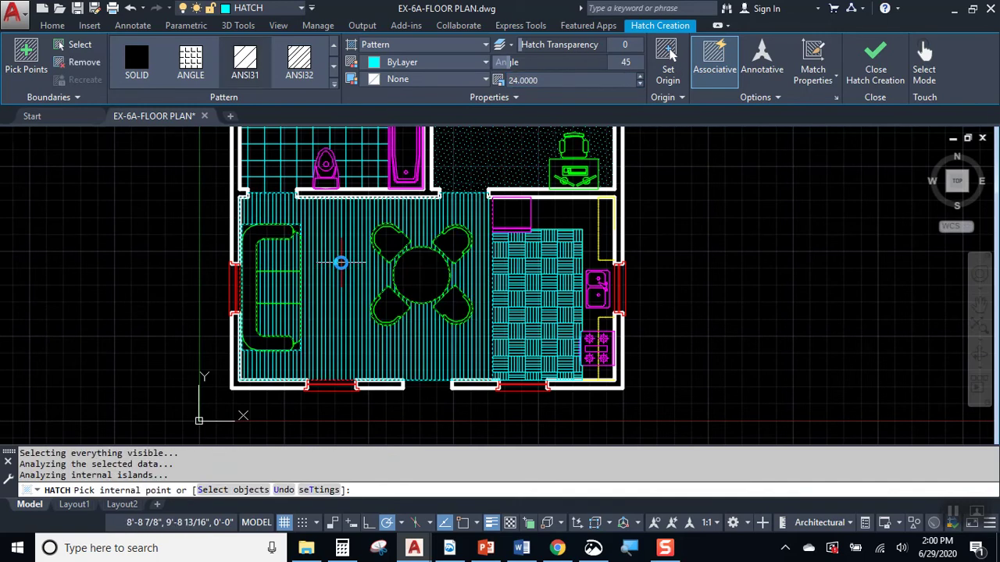
key(Escape)
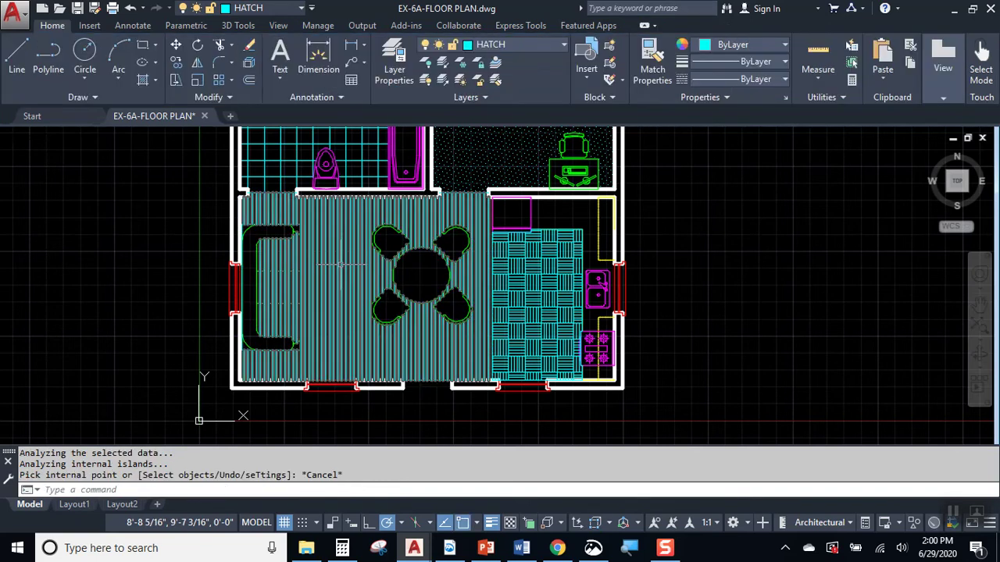
key(Delete)
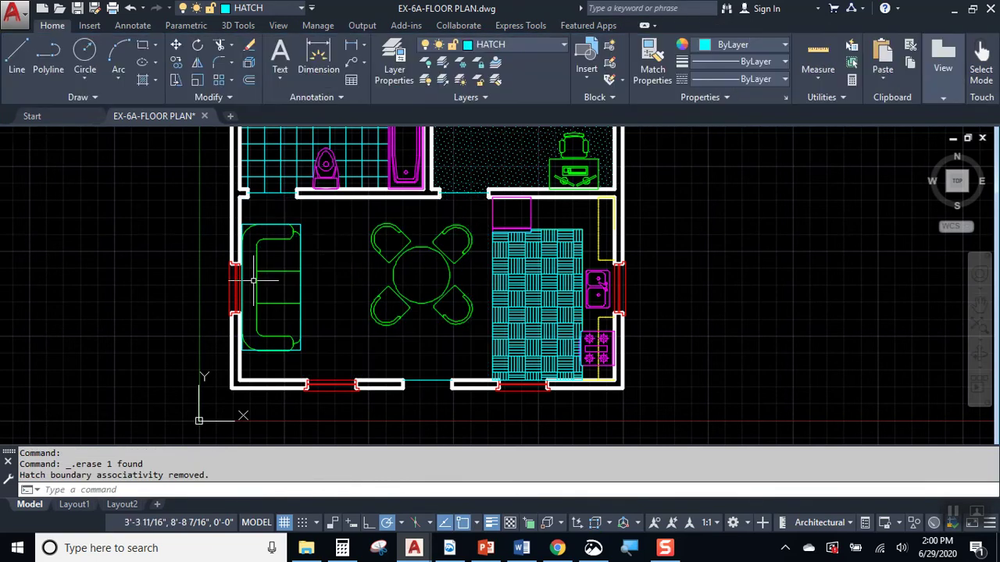
Step: Move the sofa out of its rectangle to the empty space outside the house's left wall
click(273, 270)
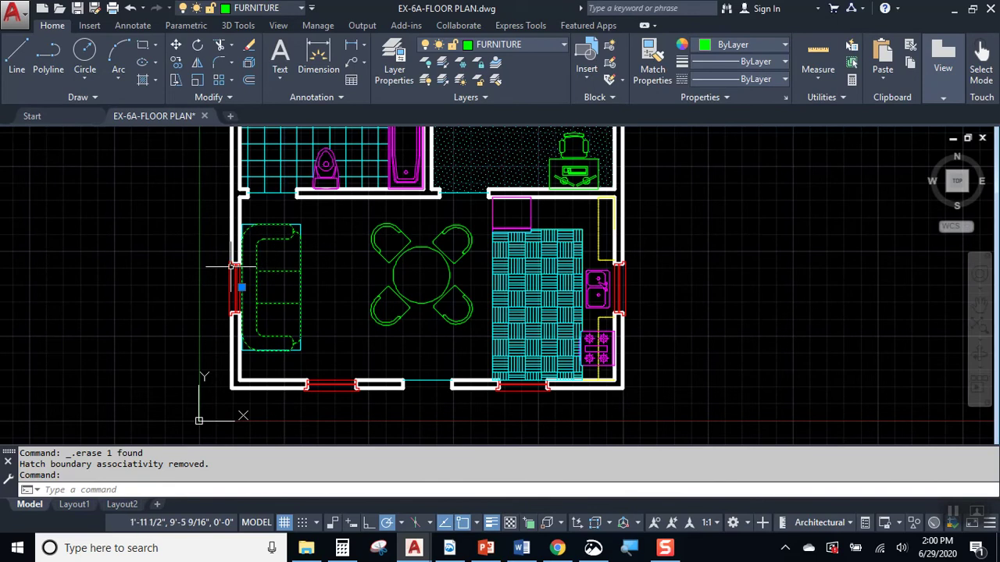
click(241, 287)
click(177, 288)
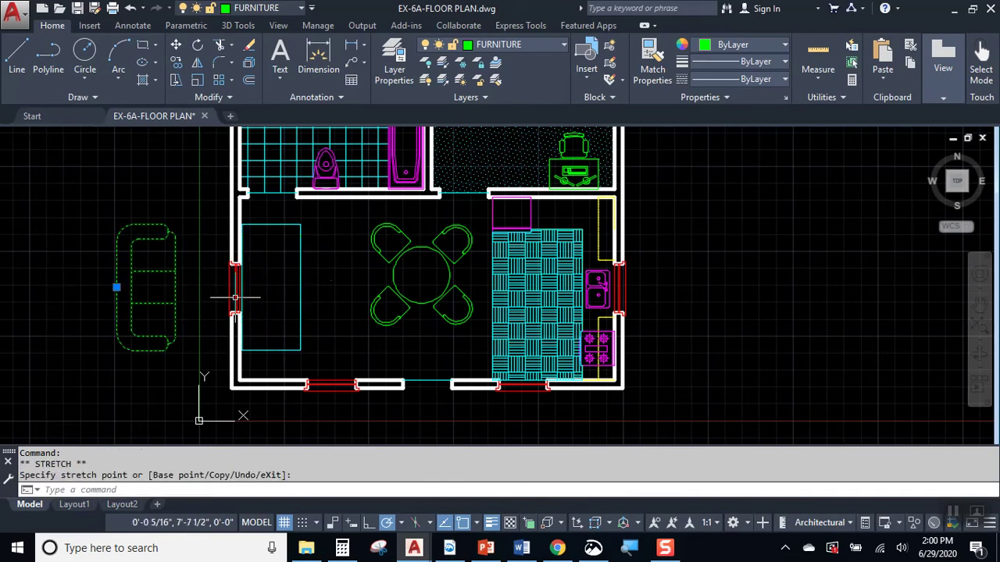
key(Escape)
text(f)
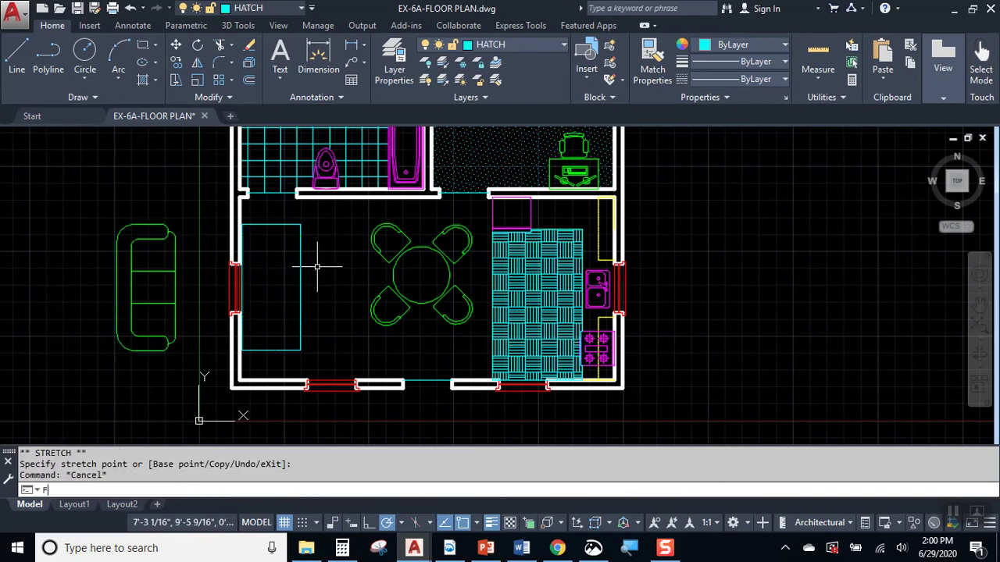
key(Return)
key(Escape)
Step: Hatch the living and dining floor around the sofa's rectangle with the line pattern at angle -45 and scale 24
click(143, 79)
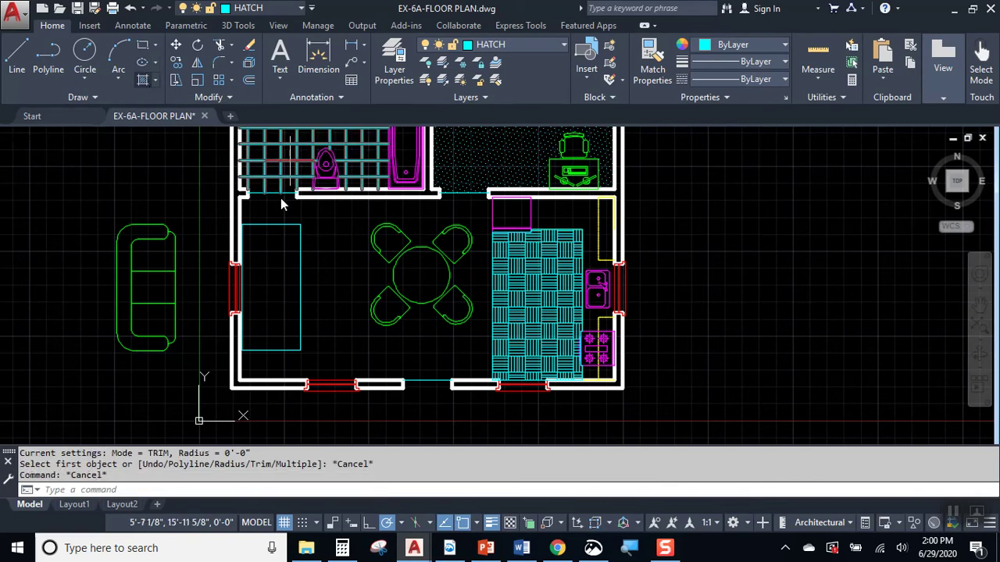
click(331, 252)
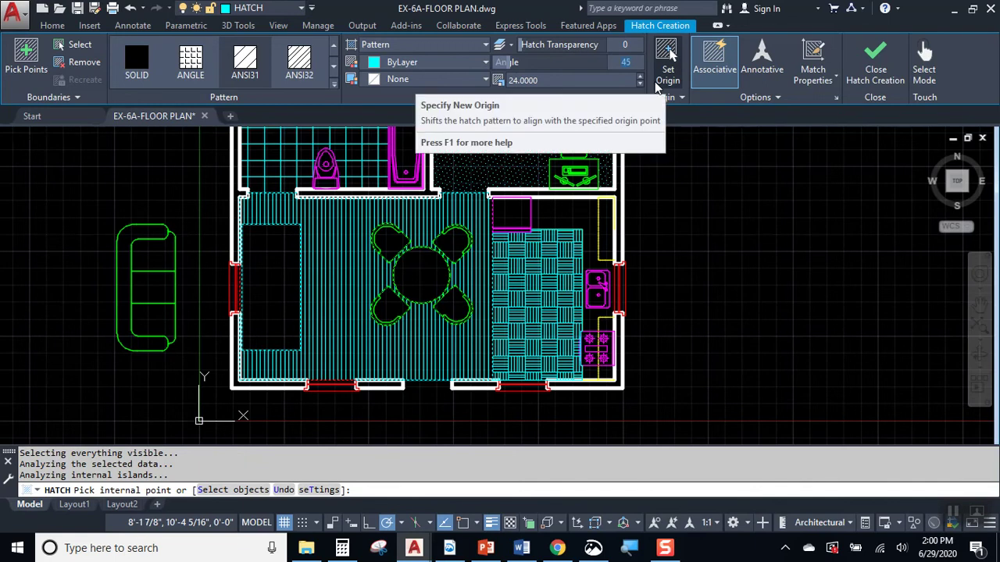
text(-45)
key(Return)
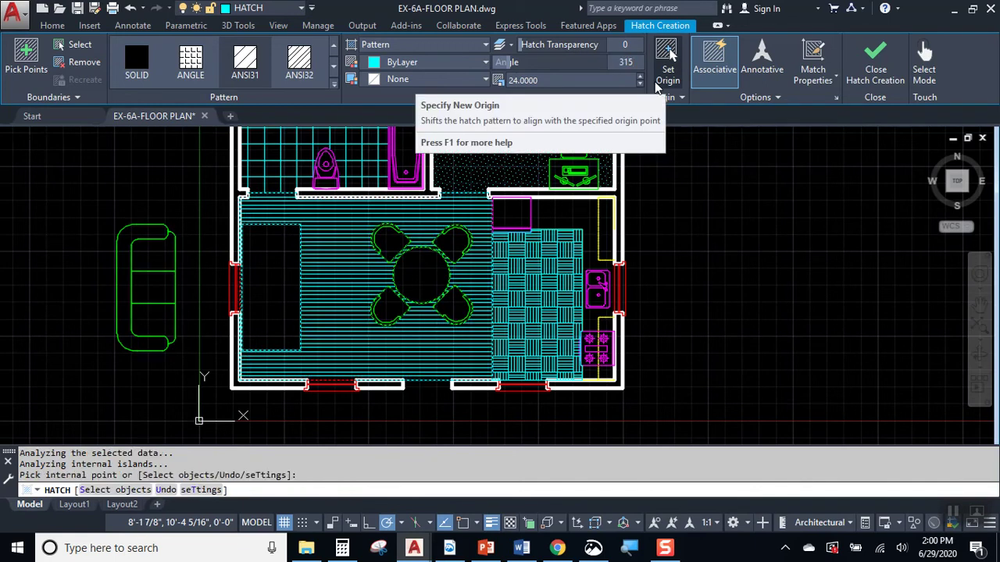
key(Escape)
key(Escape)
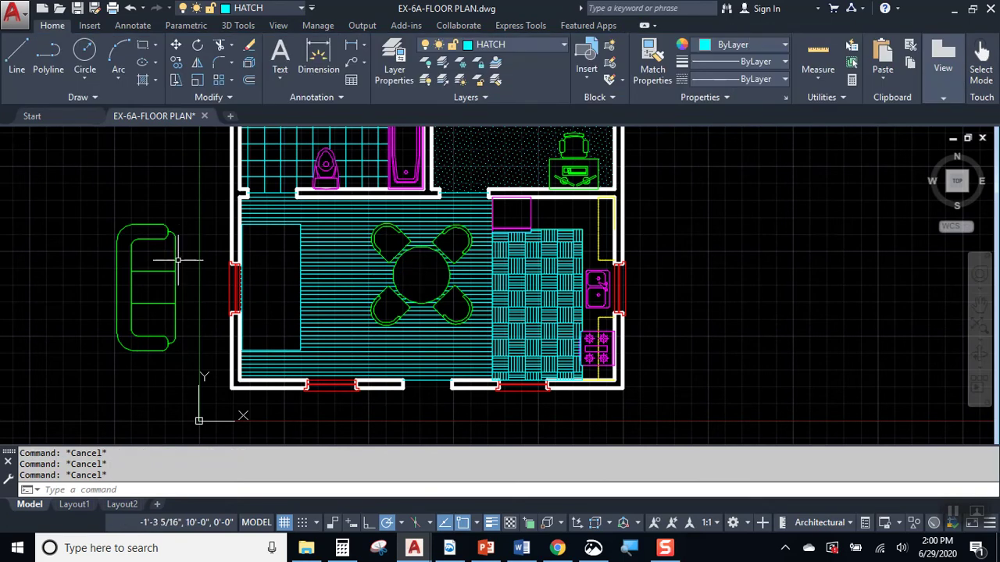
Step: Move the sofa from outside the house back into its rectangle against the living room's left wall
scroll(179, 277, up, 2)
click(167, 269)
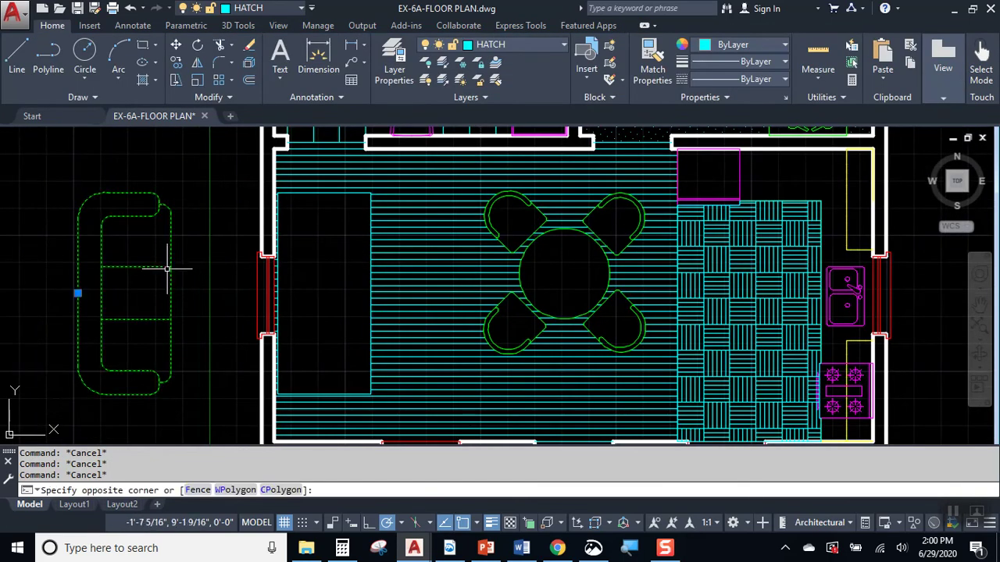
click(77, 293)
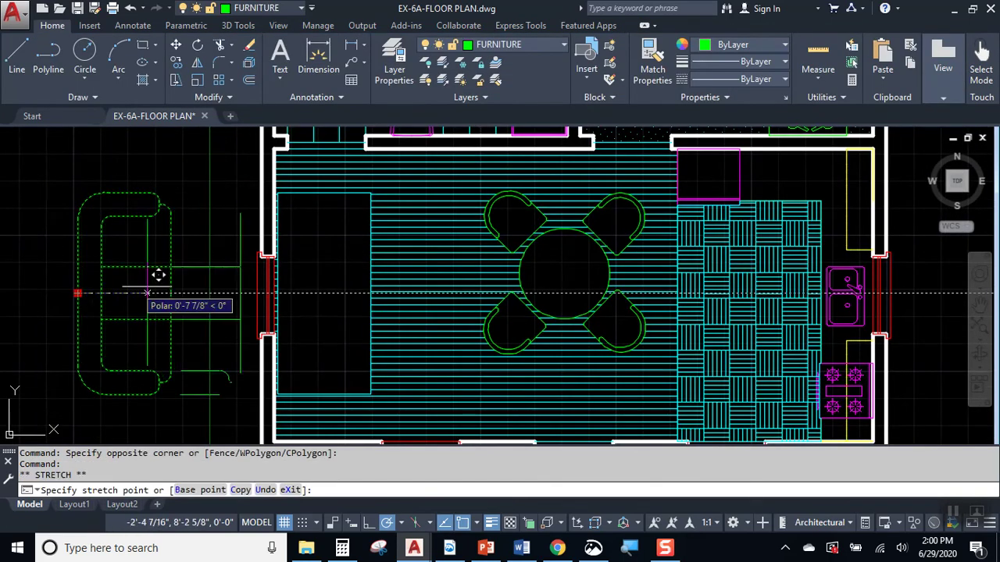
click(277, 293)
key(Escape)
key(Escape)
Step: Erase the boundary rectangle around the sofa, and undo the erasure
click(371, 197)
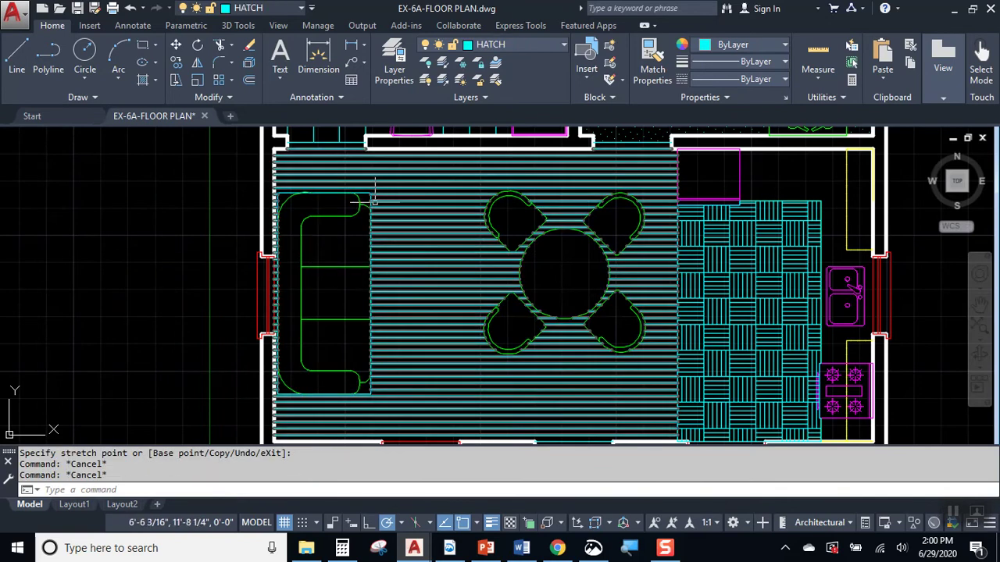
scroll(417, 200, up, 4)
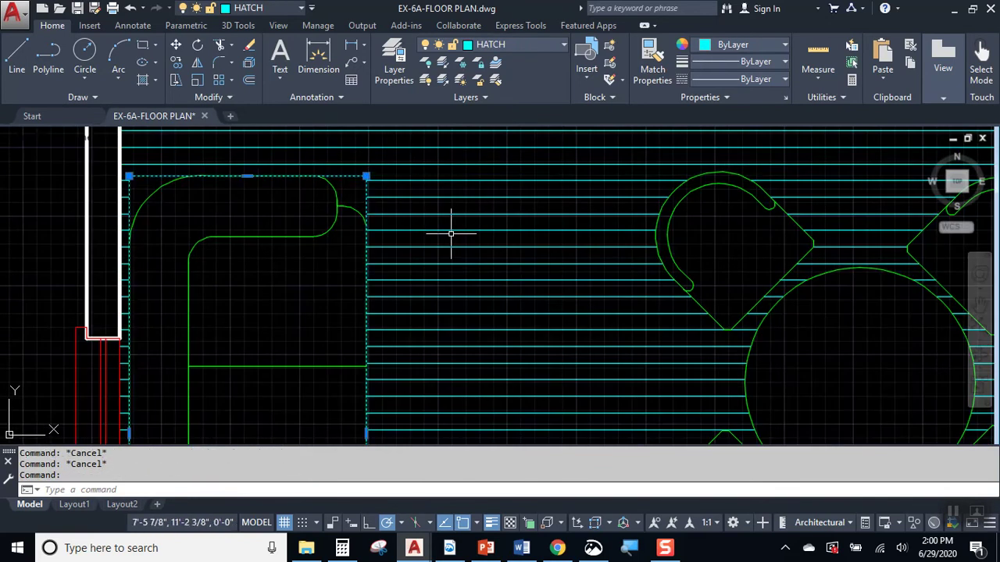
key(Delete)
key(ctrl+z)
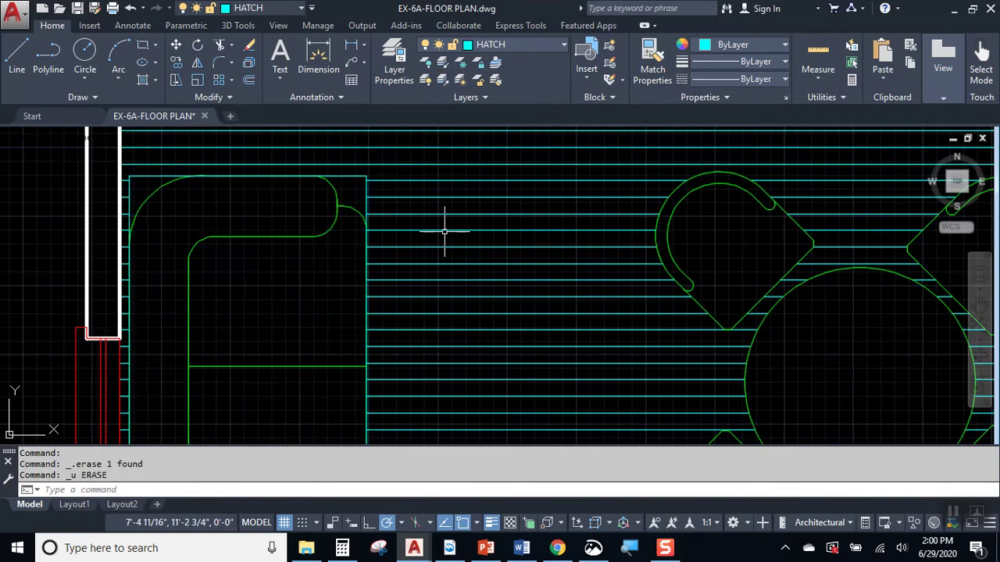
Step: Set the scale of the living and dining floor hatch to 36
scroll(437, 234, down, 4)
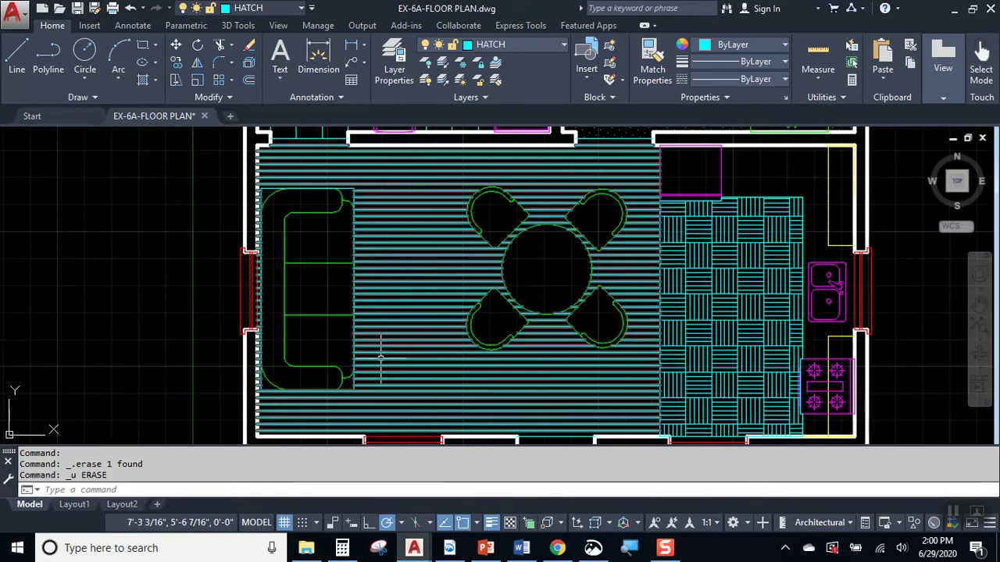
scroll(352, 208, up, 4)
scroll(304, 263, down, 2)
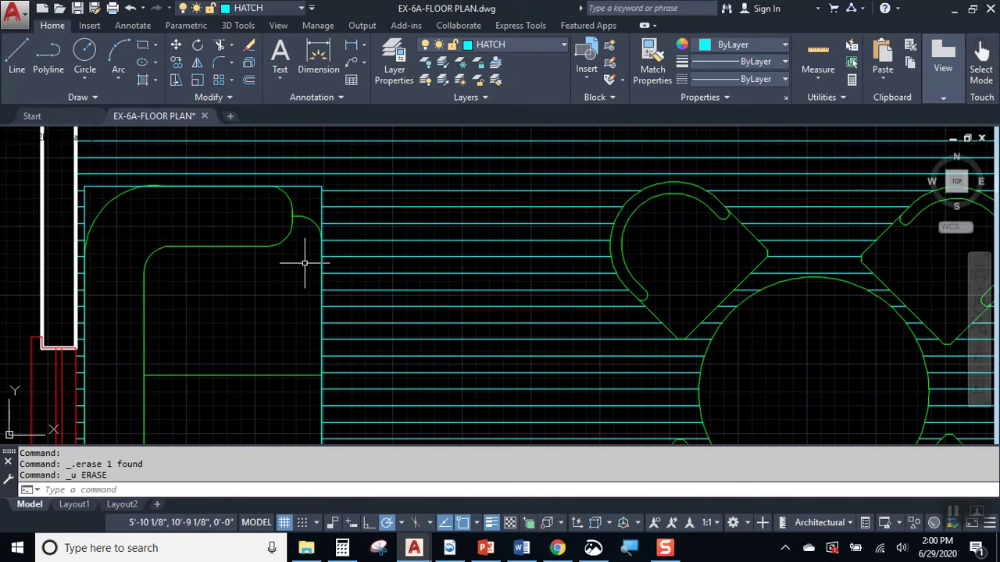
scroll(421, 341, down, 4)
middle_drag(322, 307, 410, 346)
click(433, 353)
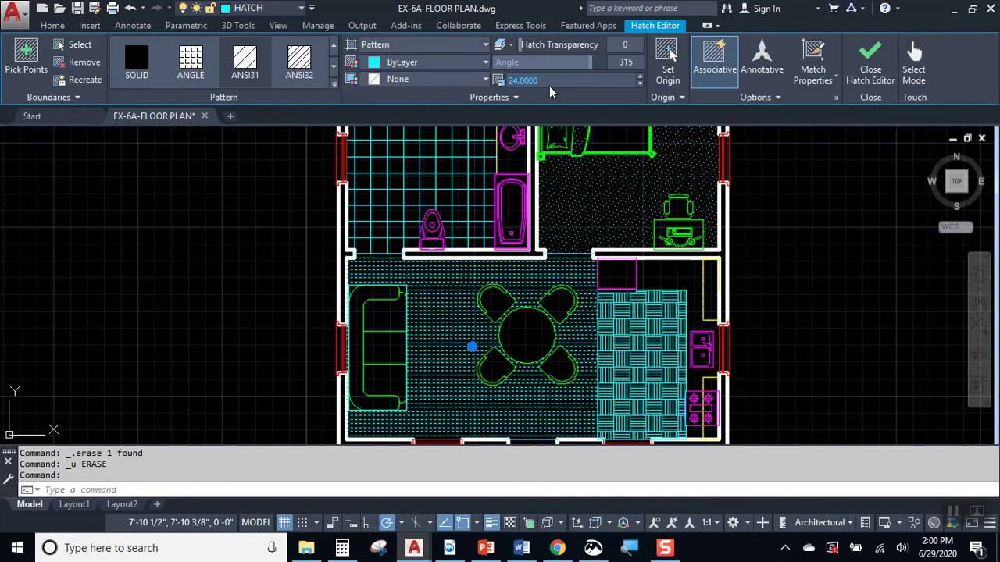
text(36)
key(Return)
key(Escape)
key(Escape)
Step: Move the four plants together into the house, with the lower two in front of the living room and kitchen windows
middle_drag(469, 252, 393, 309)
middle_drag(443, 254, 334, 211)
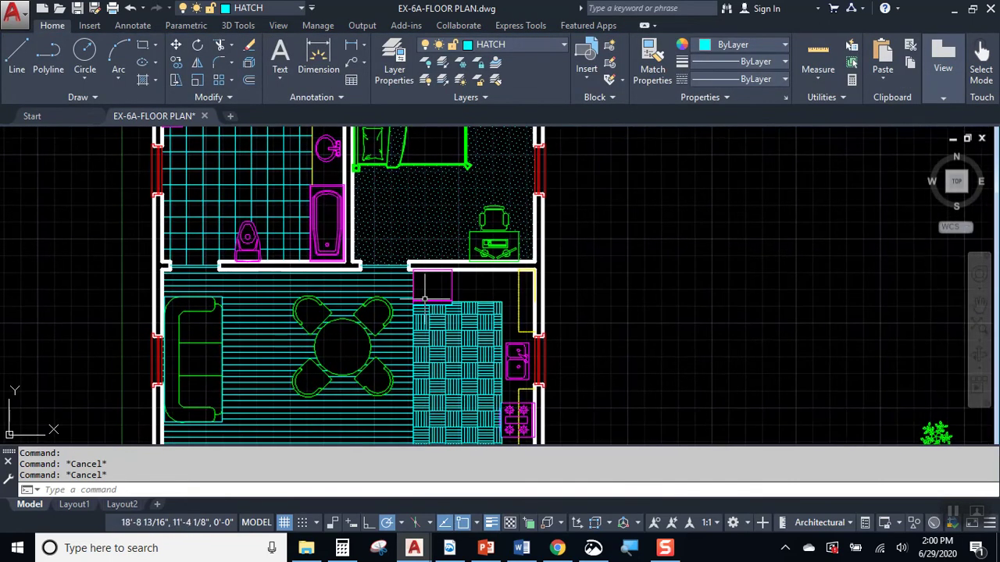
middle_drag(490, 309, 601, 299)
scroll(549, 330, down, 2)
middle_drag(693, 338, 527, 339)
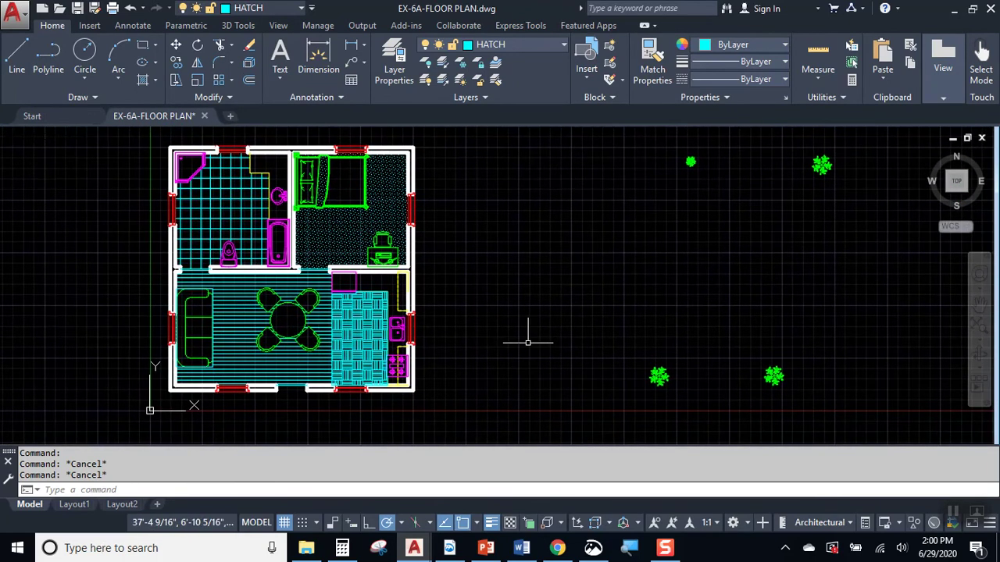
click(840, 142)
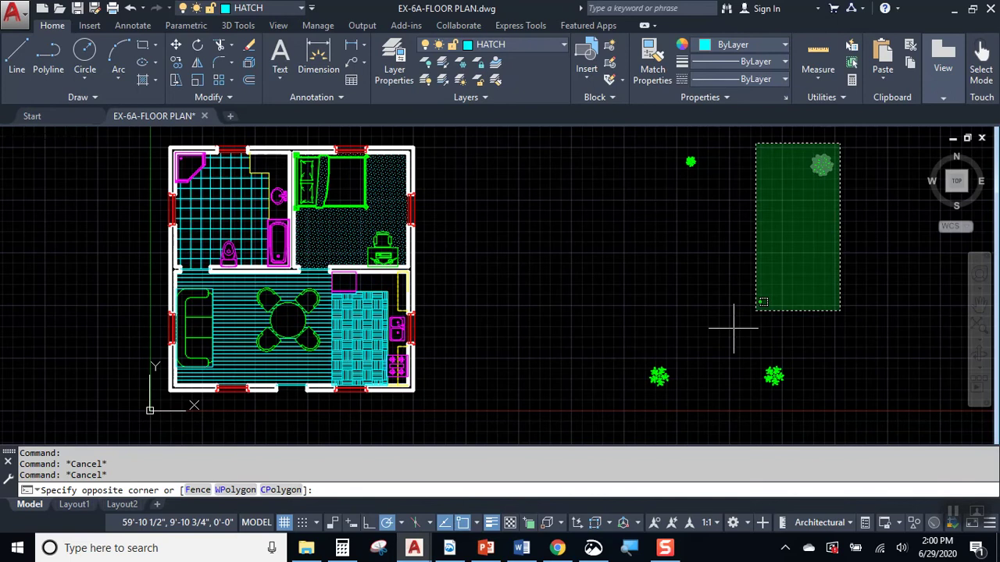
click(596, 390)
scroll(676, 409, up, 8)
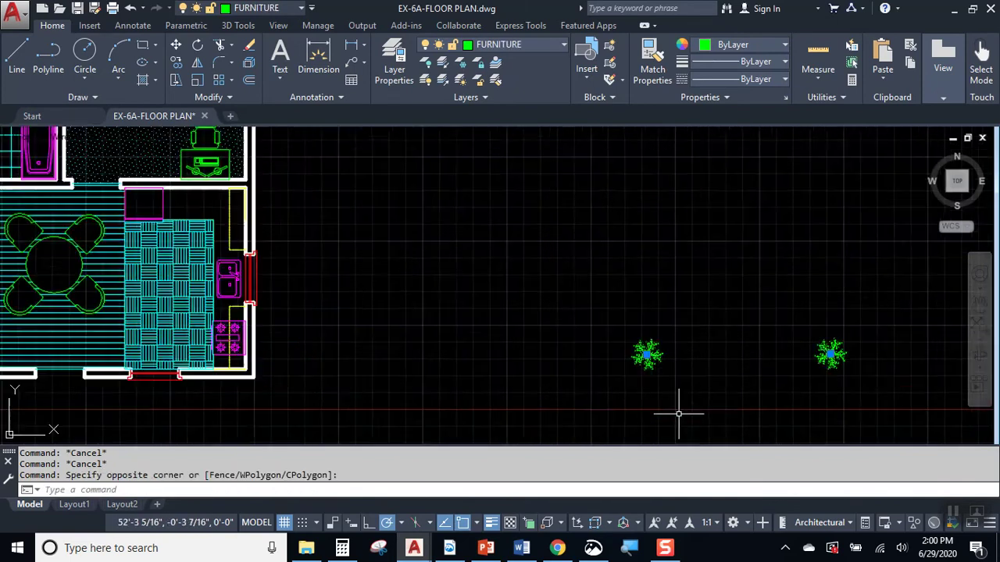
click(175, 44)
scroll(709, 424, down, 6)
middle_drag(711, 390, 793, 346)
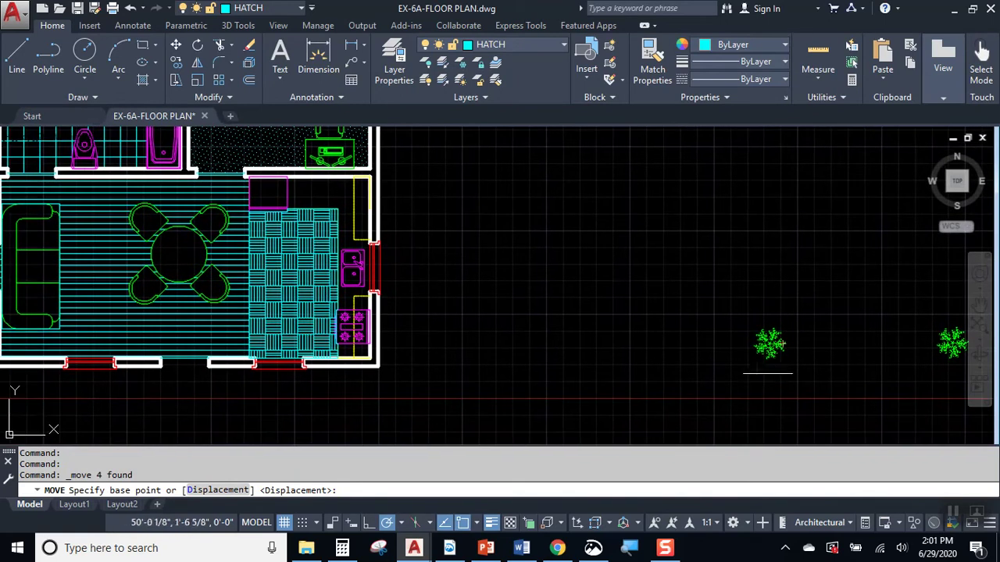
click(952, 344)
middle_drag(165, 390, 470, 375)
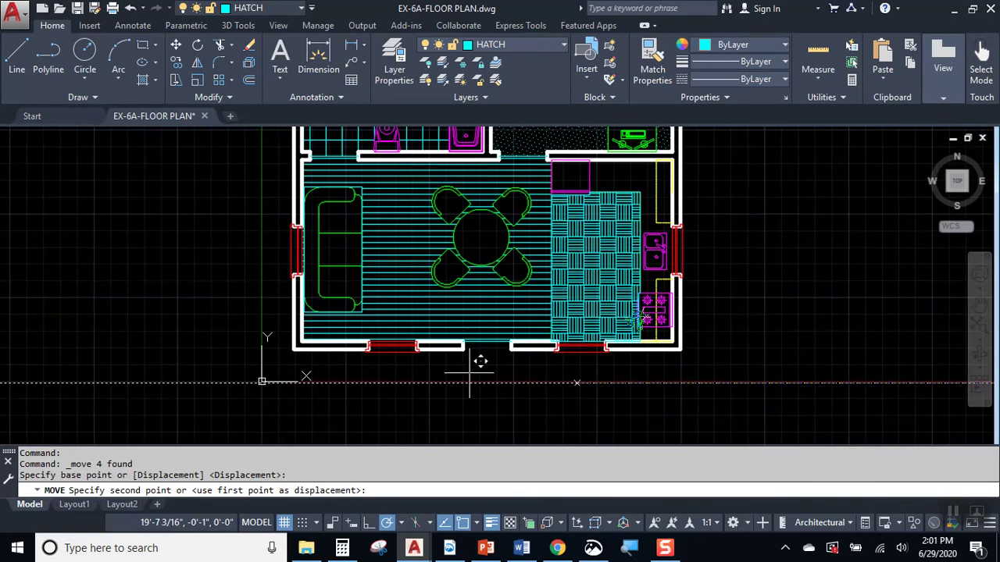
click(403, 382)
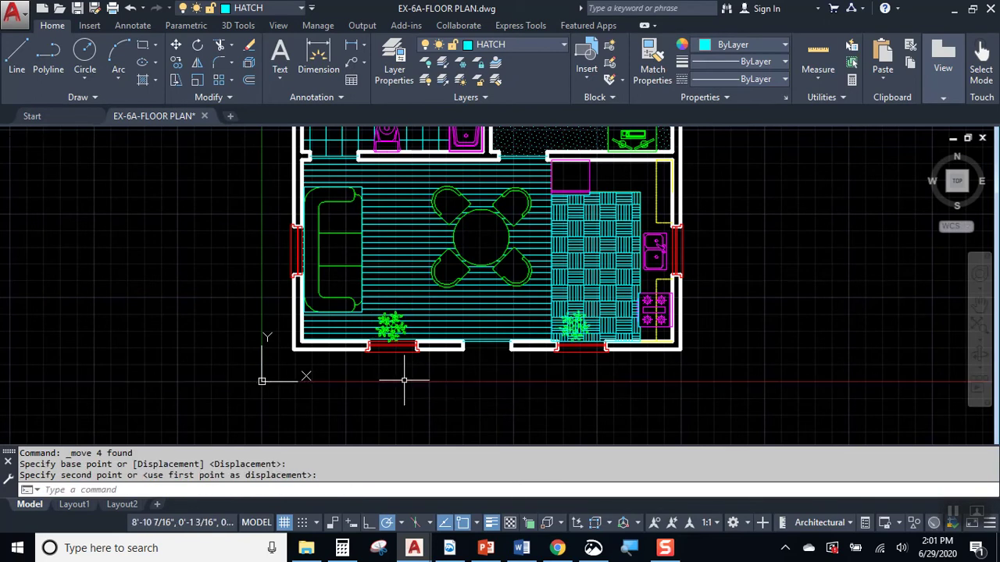
Step: Check the plants' positions across the whole floor plan and review the list of layers with their linetypes
scroll(448, 304, up, 4)
middle_drag(518, 298, 286, 328)
scroll(477, 349, down, 3)
mouse_move(651, 160)
middle_down()
mouse_move(550, 254)
mouse_move(551, 344)
mouse_move(576, 346)
mouse_move(627, 411)
mouse_move(726, 380)
middle_up()
middle_click(723, 377)
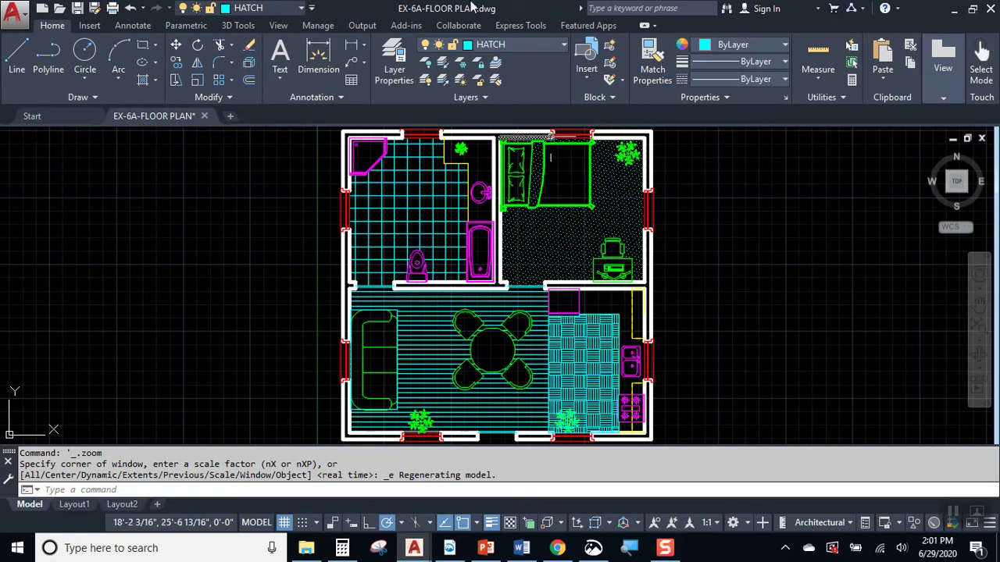
click(397, 60)
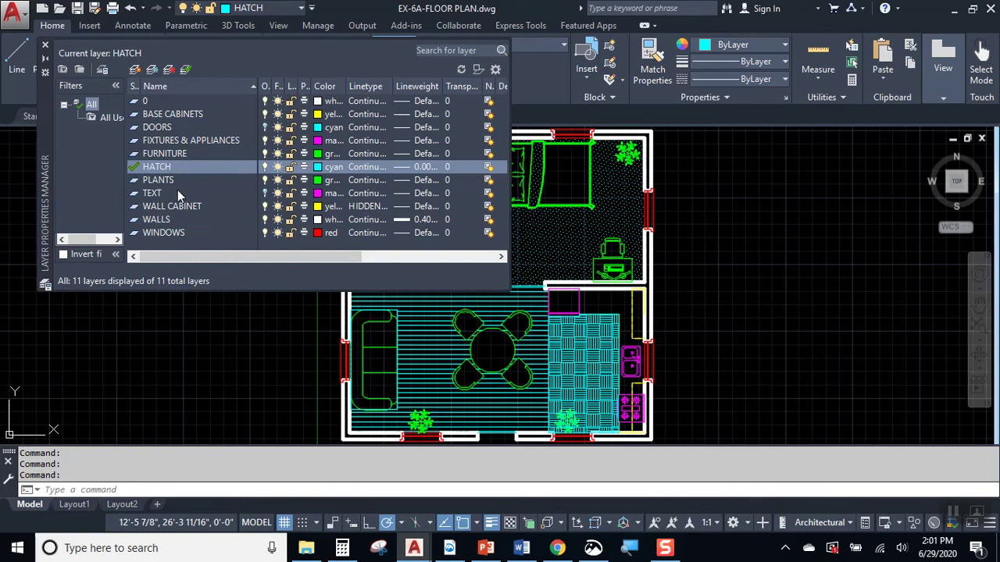
click(47, 58)
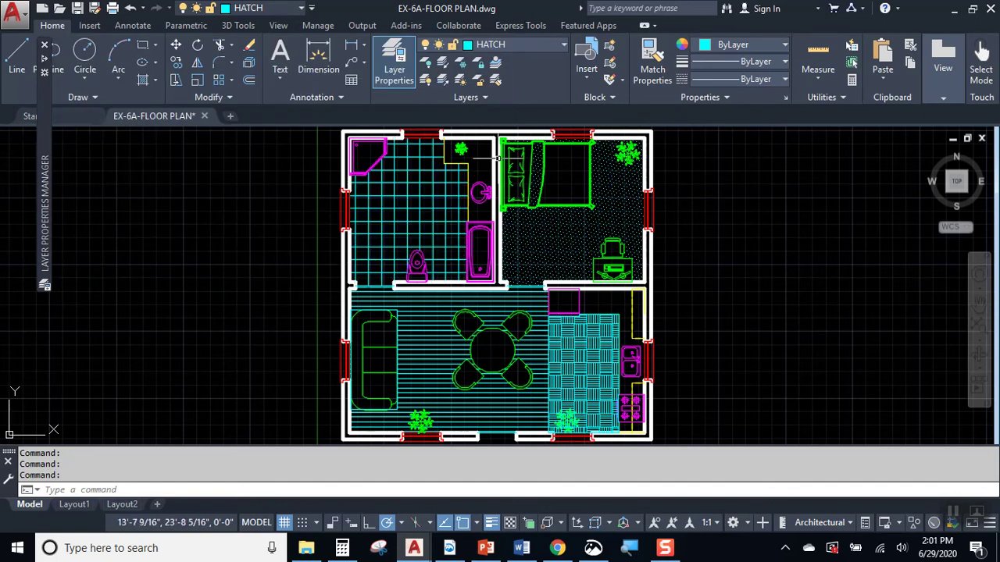
Step: Set the drawing's linetype scale (LTSCALE) to 12 for the wall cabinets' hidden lines
middle_drag(496, 143, 464, 211)
scroll(464, 211, up, 4)
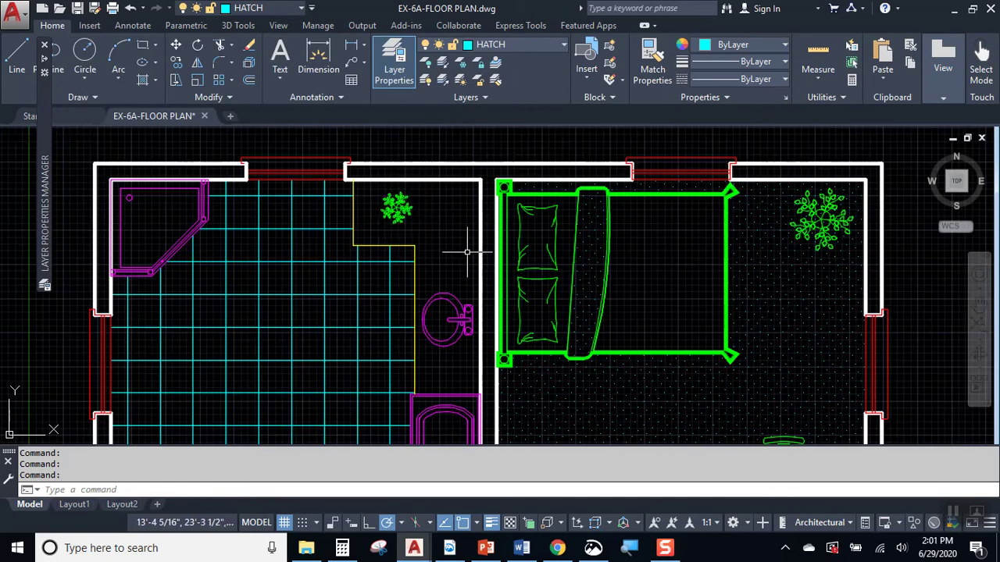
mouse_move(600, 339)
middle_down()
mouse_move(534, 223)
mouse_move(461, 130)
middle_up()
middle_drag(662, 393, 581, 198)
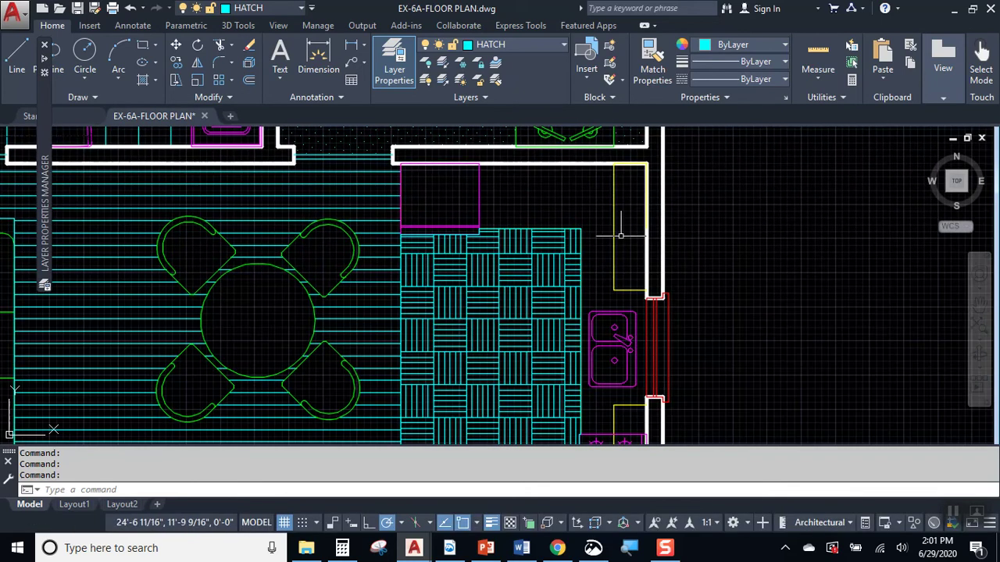
middle_drag(694, 364, 743, 280)
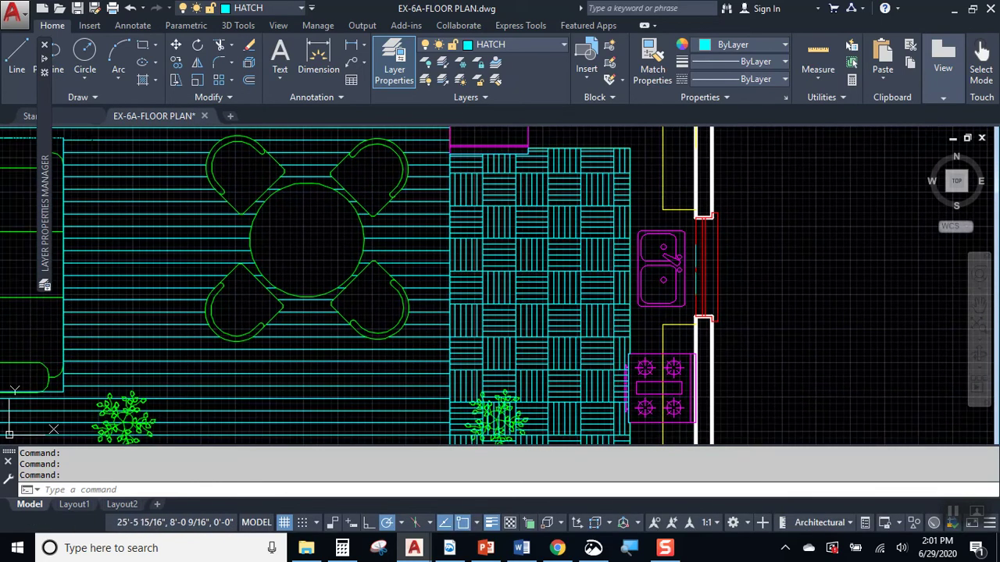
text(L)
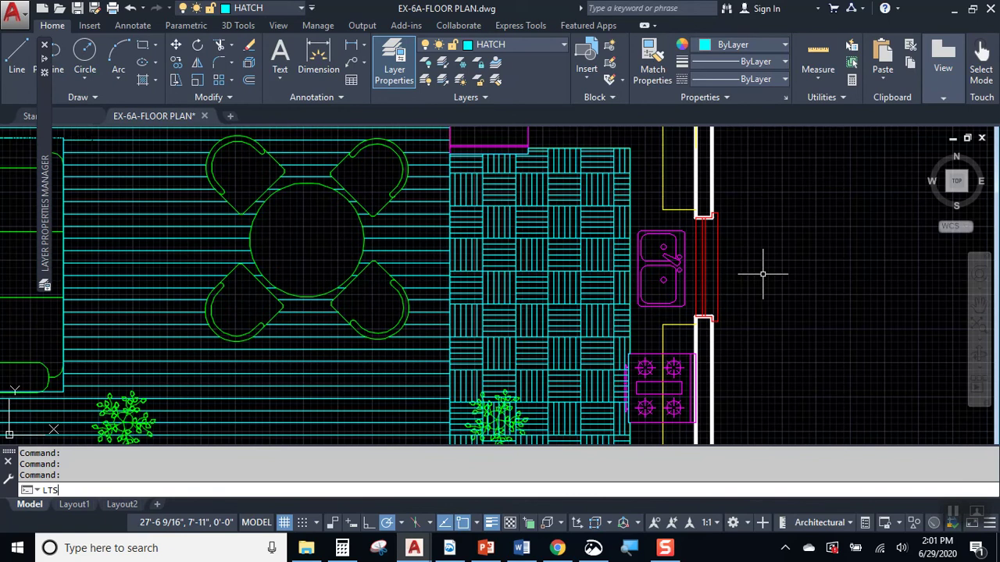
text(TS)
key(Return)
text(12)
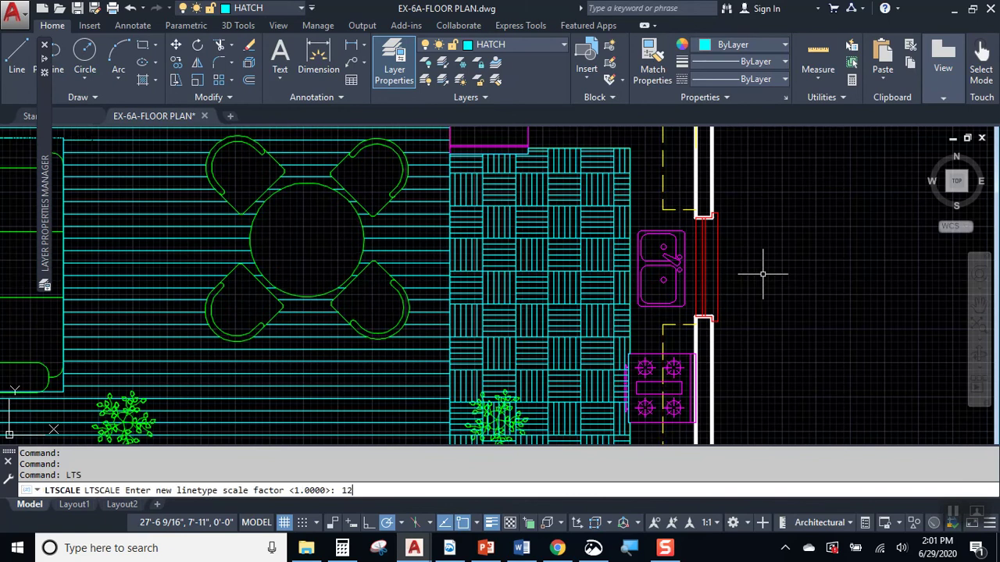
key(Return)
Step: Examine the kitchen wall cabinet lines and the hatching and furnishings in every room of the floor plan
middle_drag(719, 239, 706, 439)
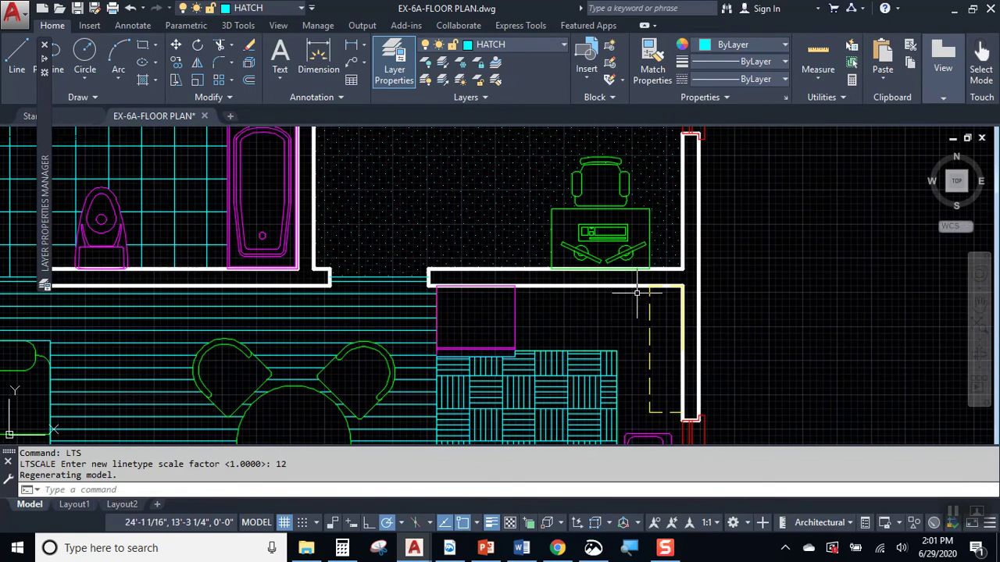
scroll(624, 264, down, 2)
middle_drag(496, 309, 495, 317)
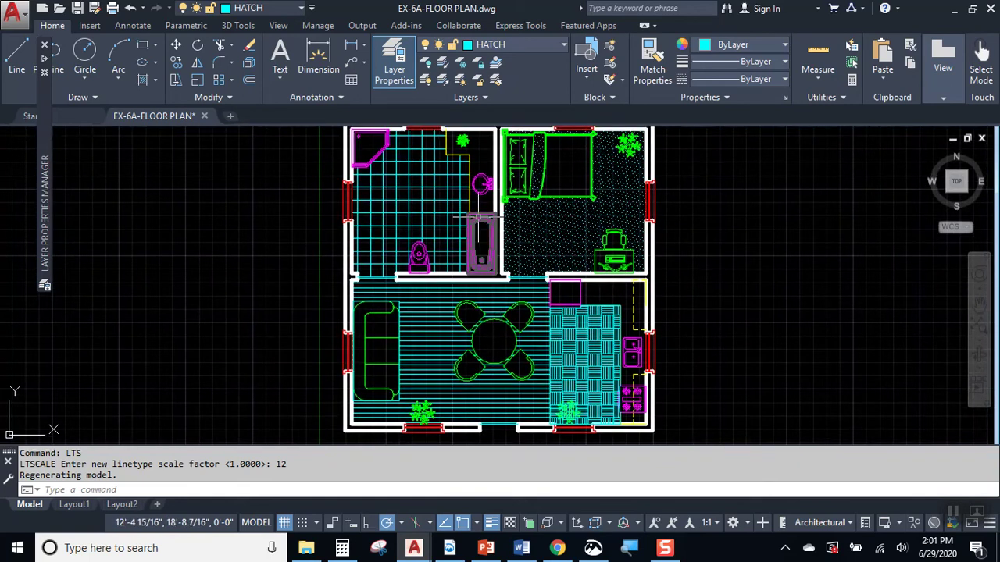
scroll(546, 234, up, 2)
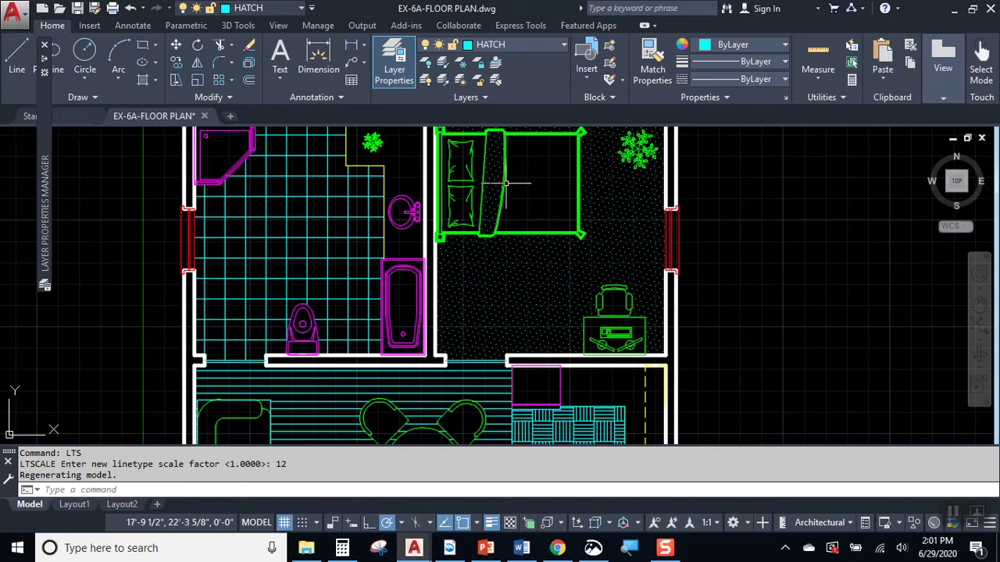
middle_drag(370, 390, 437, 292)
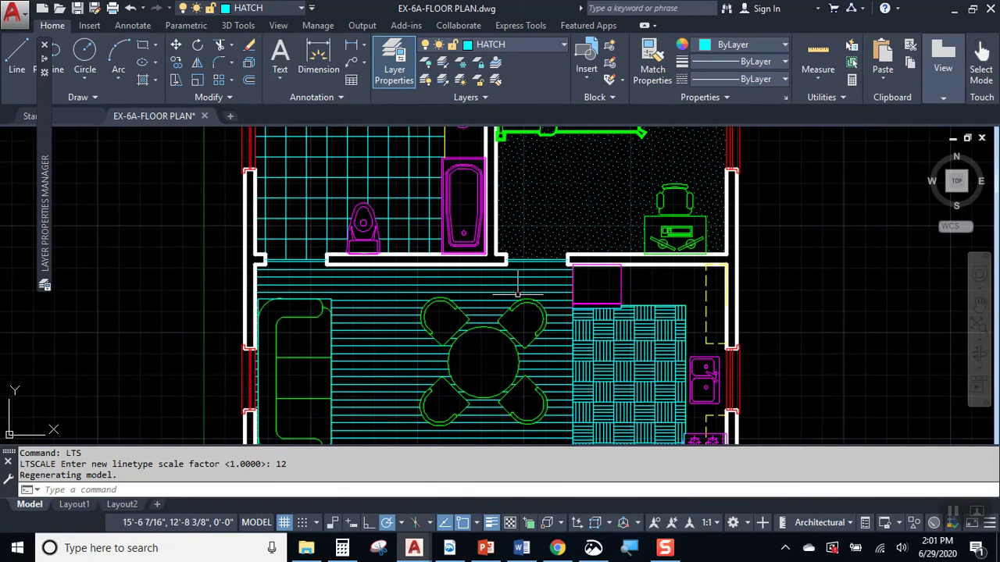
scroll(532, 328, down, 2)
middle_drag(614, 349, 501, 356)
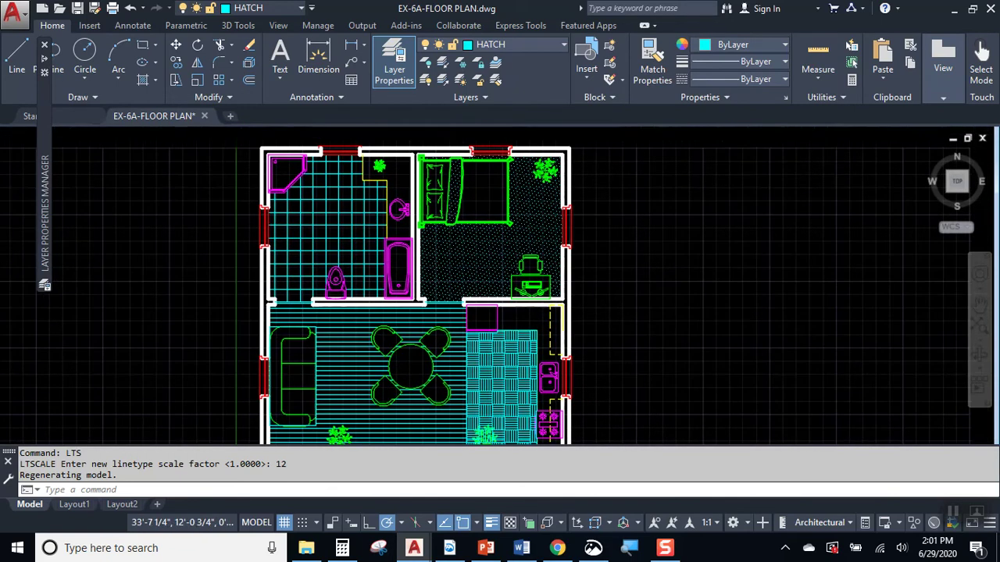
middle_drag(669, 328, 725, 319)
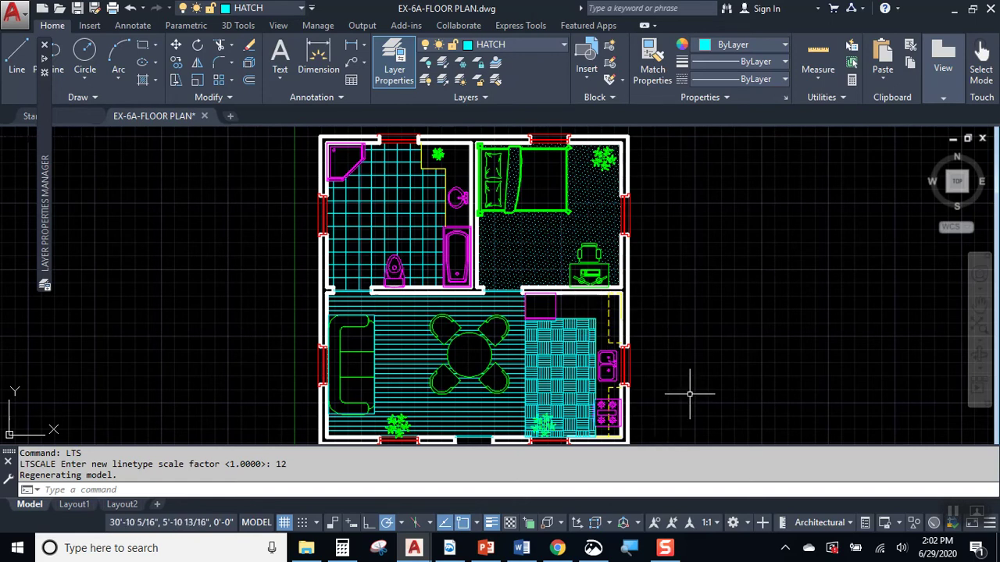
Step: Switch to the Unit 14 class pack in Acrobat Reader and read the Units section with its decimal, fractional and architectural input tables
click(449, 548)
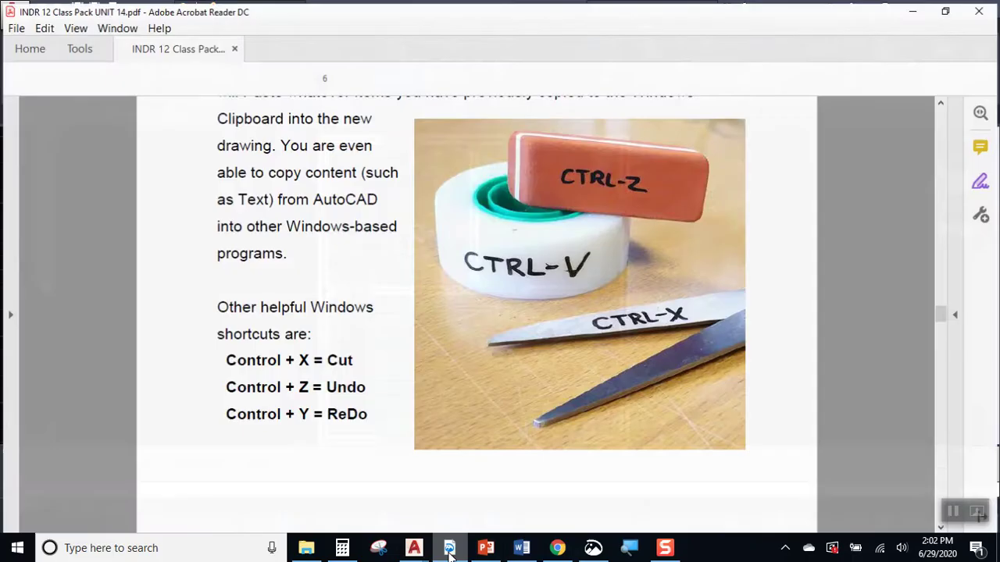
drag(947, 310, 945, 102)
scroll(532, 409, down, 3)
scroll(506, 430, down, 10)
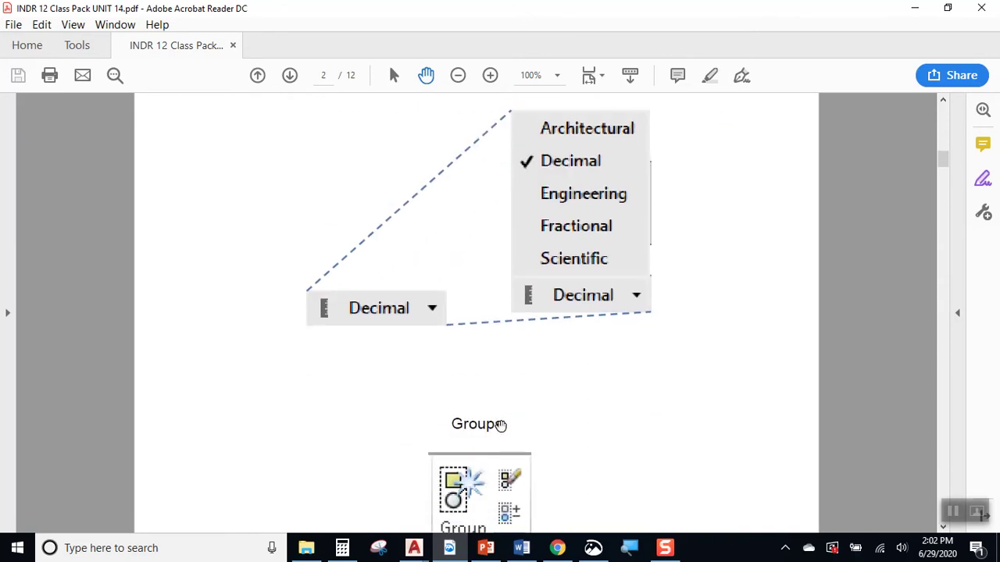
scroll(500, 426, down, 5)
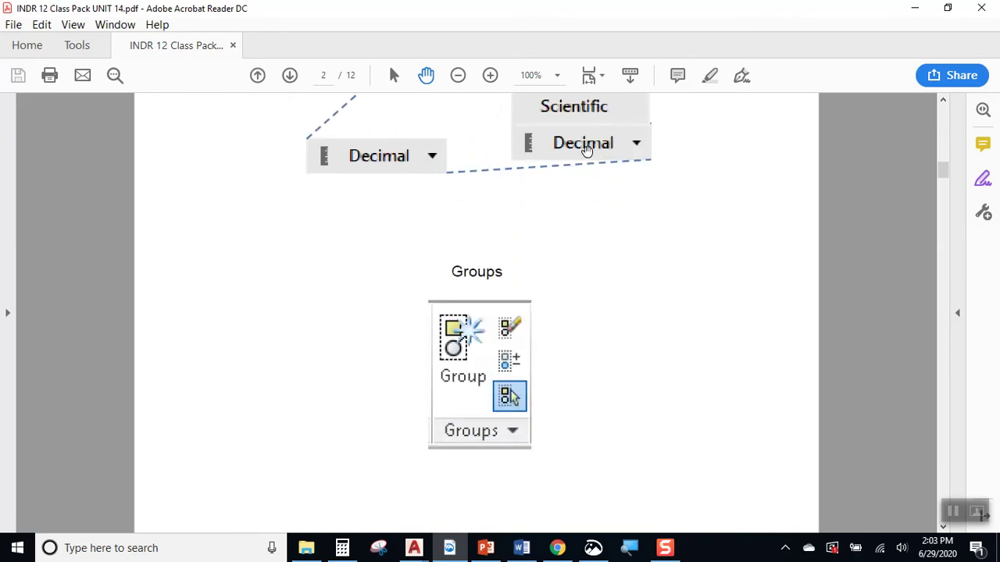
scroll(571, 192, down, 10)
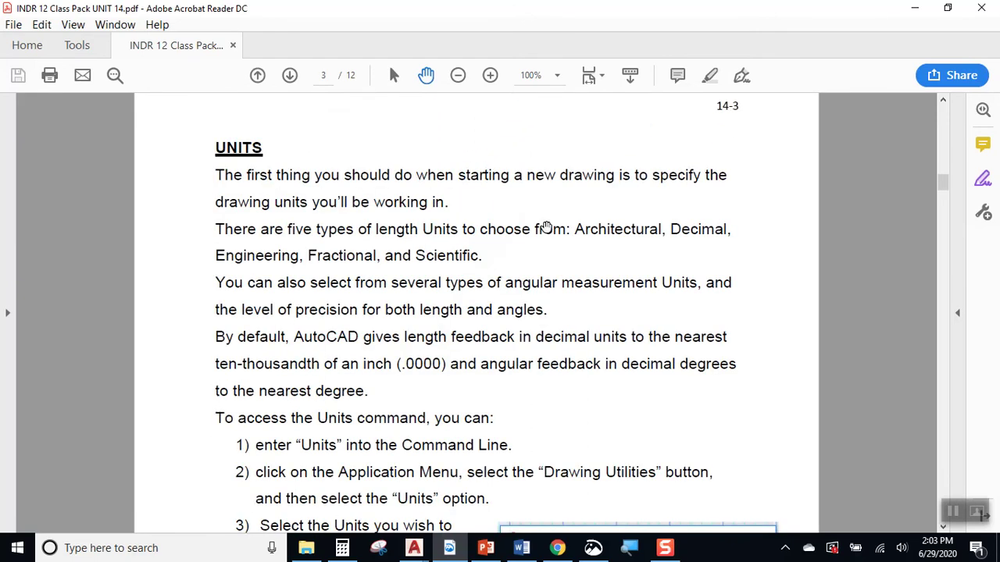
scroll(522, 204, down, 4)
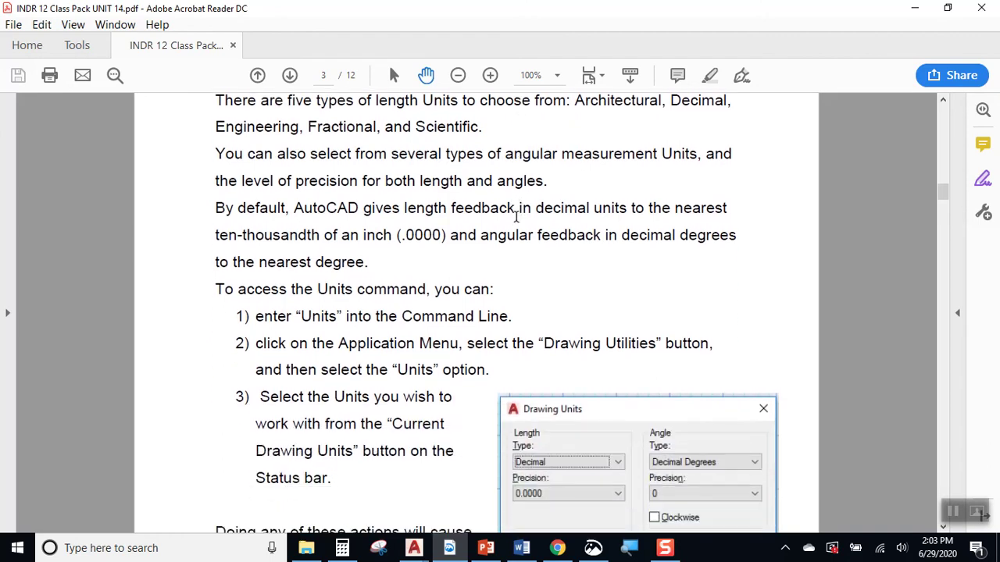
scroll(402, 226, down, 8)
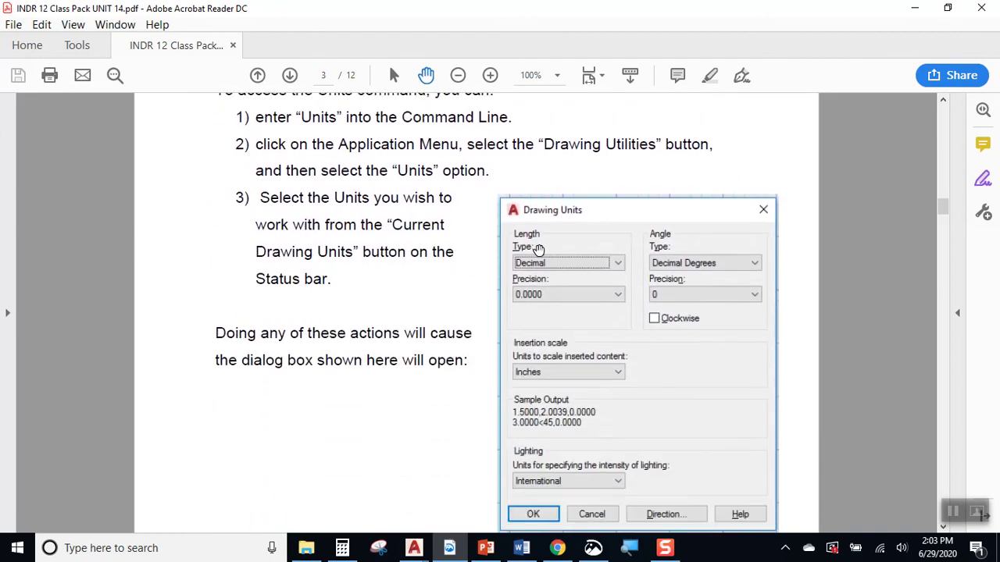
scroll(472, 313, down, 10)
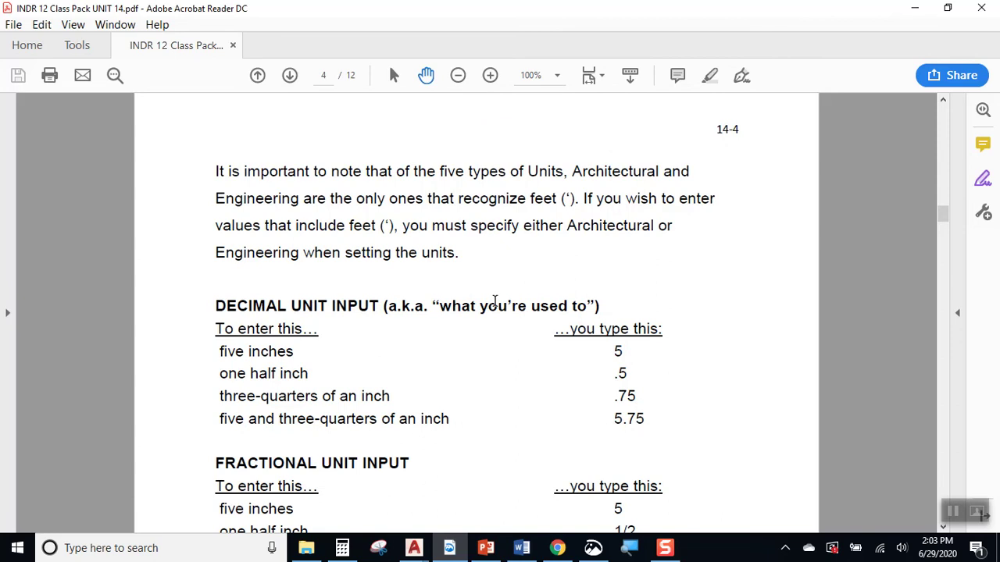
scroll(505, 281, down, 5)
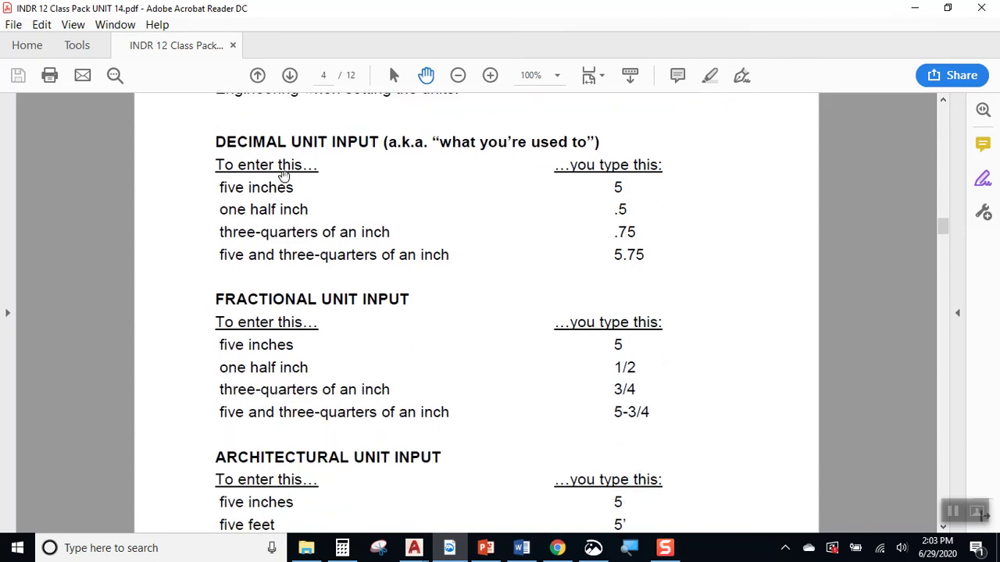
scroll(320, 374, down, 1)
scroll(323, 371, down, 3)
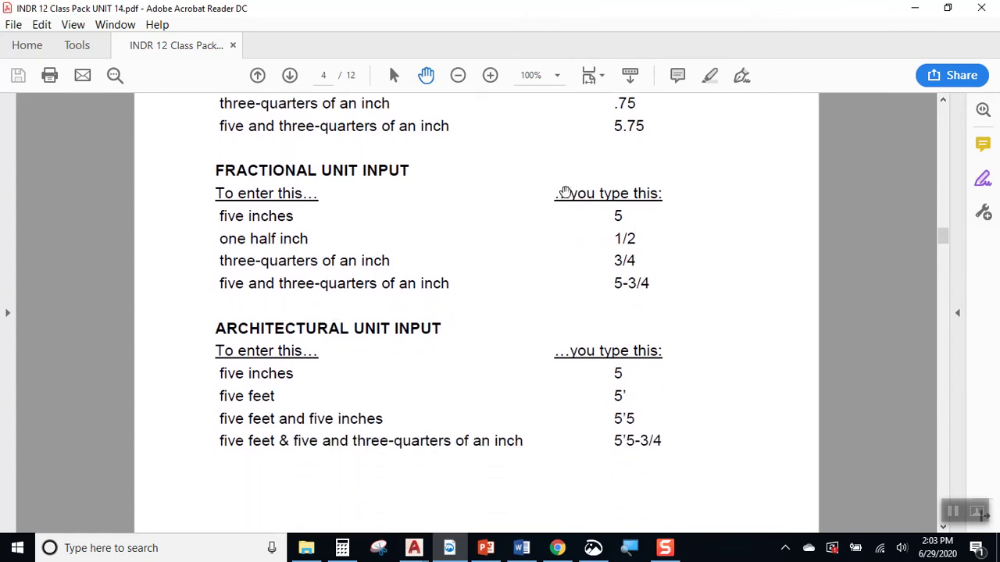
Step: Read the class pack's sections on Drawing Setup, Group, and Copying and Pasting Between Drawings
scroll(469, 383, down, 10)
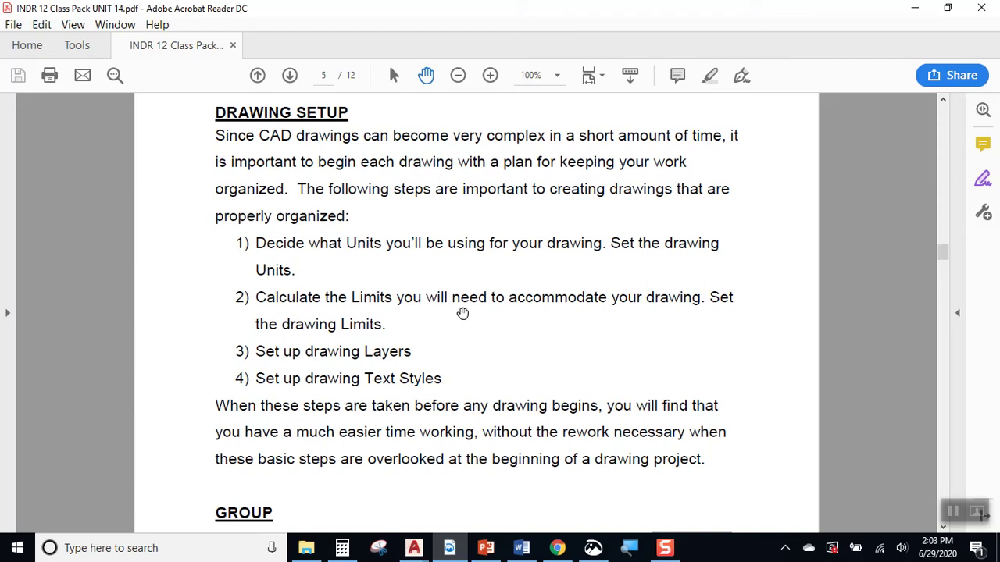
scroll(462, 314, down, 8)
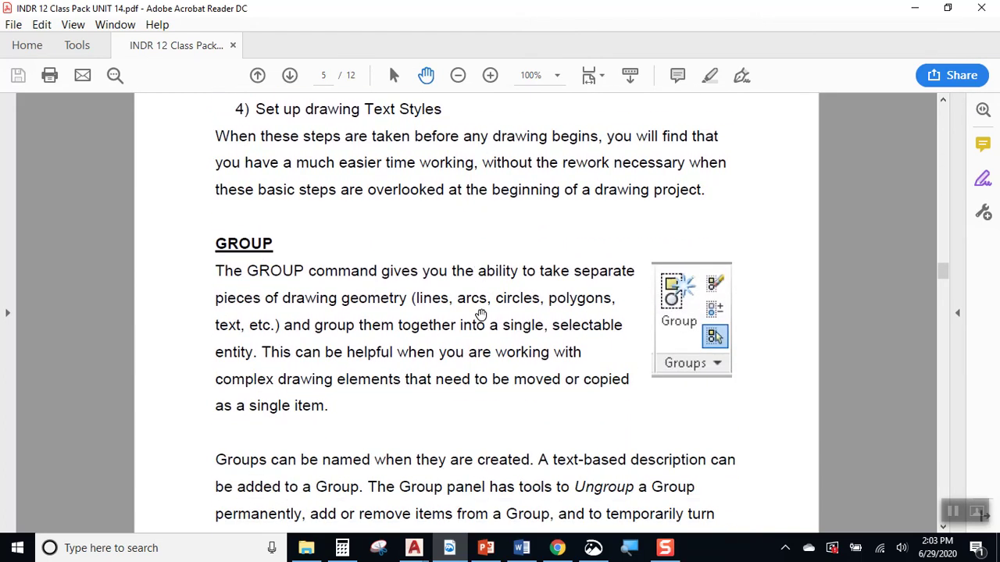
scroll(481, 313, down, 3)
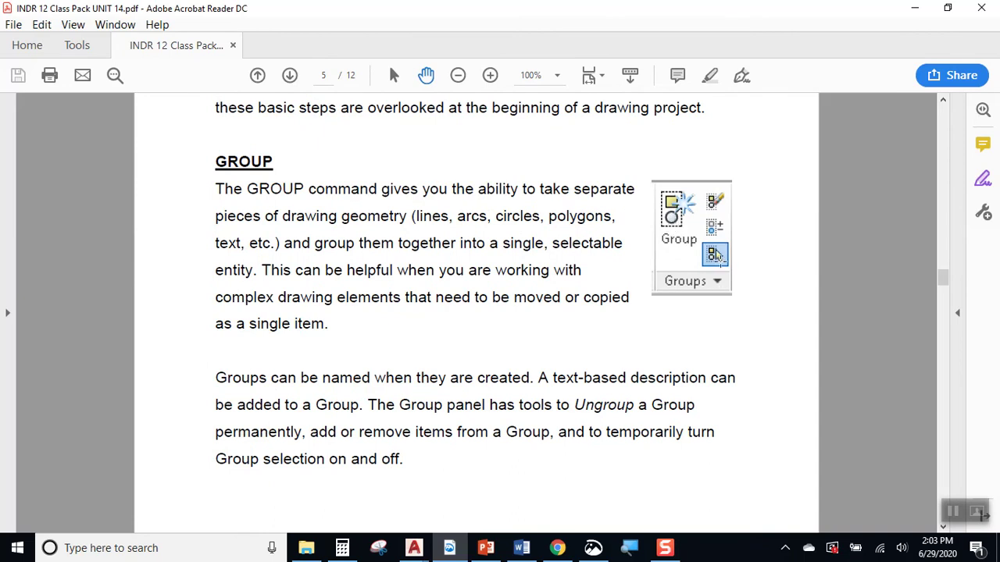
scroll(570, 315, down, 10)
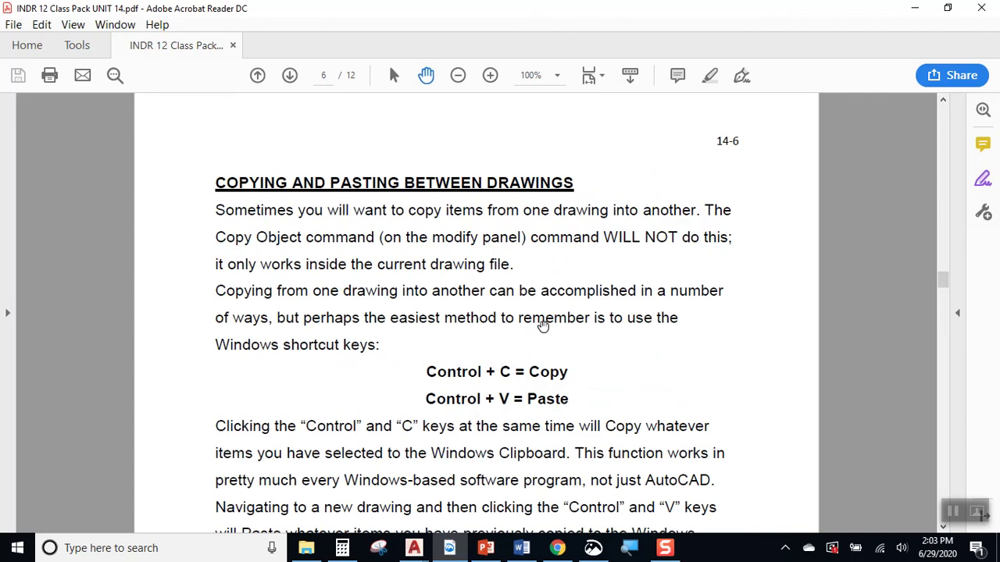
scroll(531, 335, up, 10)
scroll(545, 320, down, 1)
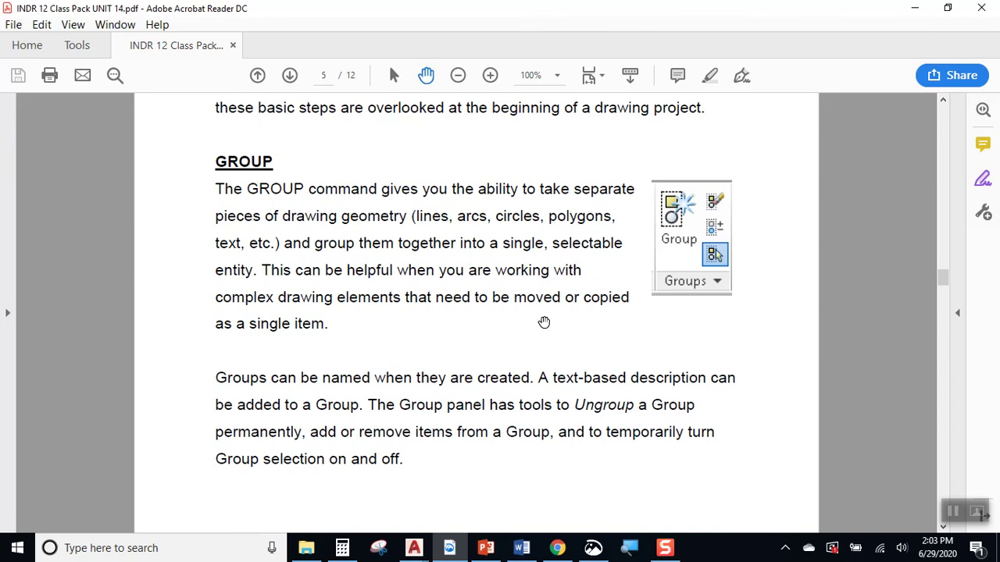
scroll(546, 321, down, 9)
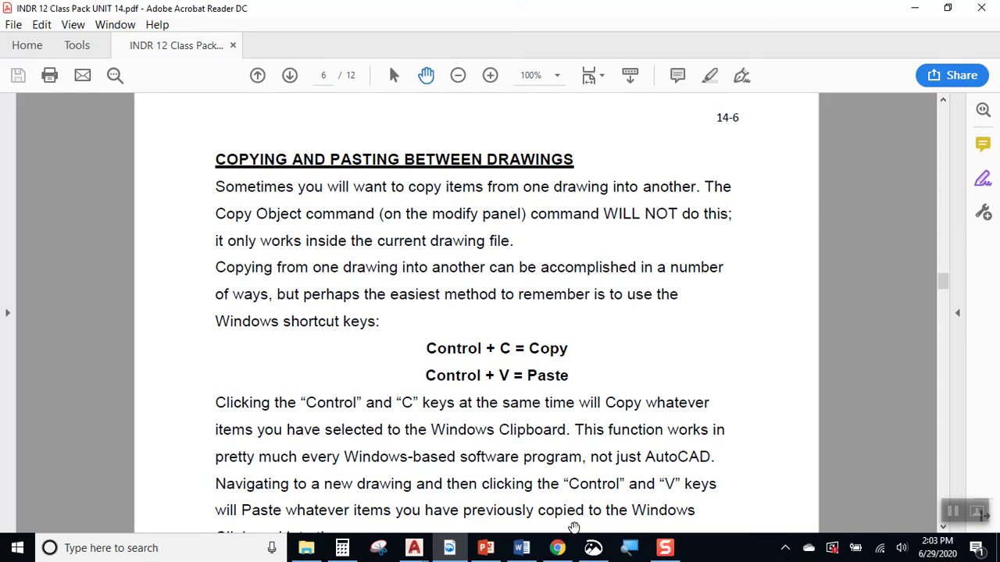
Step: Switch to AutoCAD to compare the EX-6B-FURNITURE and EX-6A-FLOOR PLAN drawings, and return to the class pack in Acrobat Reader
click(414, 547)
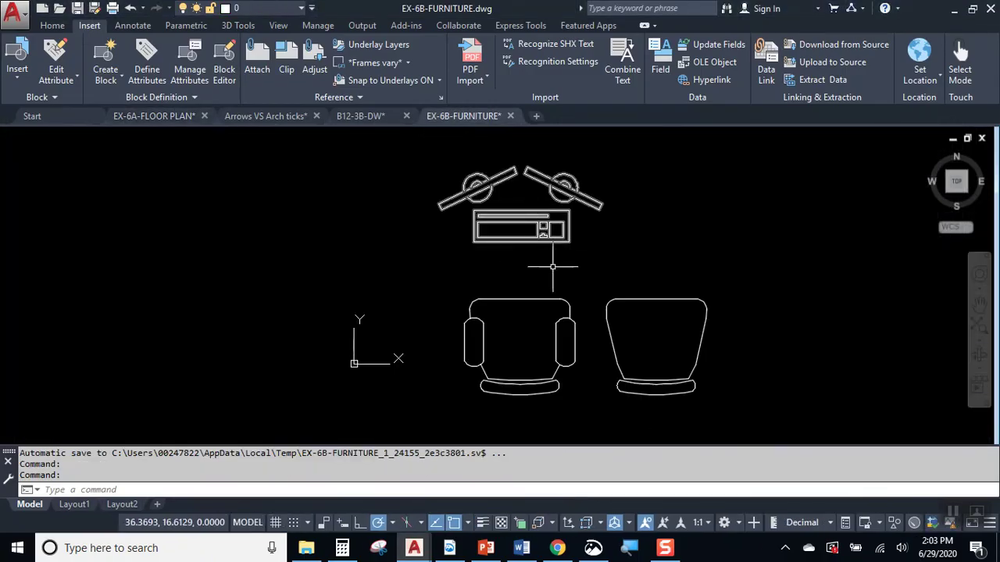
click(163, 114)
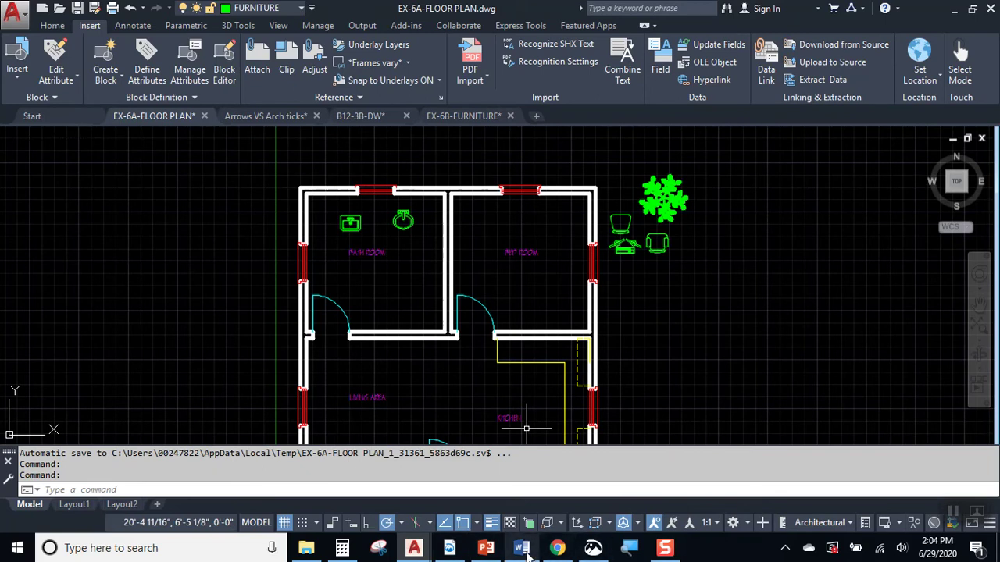
click(457, 550)
Step: Read the Windows shortcuts for cut, undo and redo and the measure-up instructions of Assignment MS-9
scroll(461, 266, down, 3)
scroll(475, 276, down, 3)
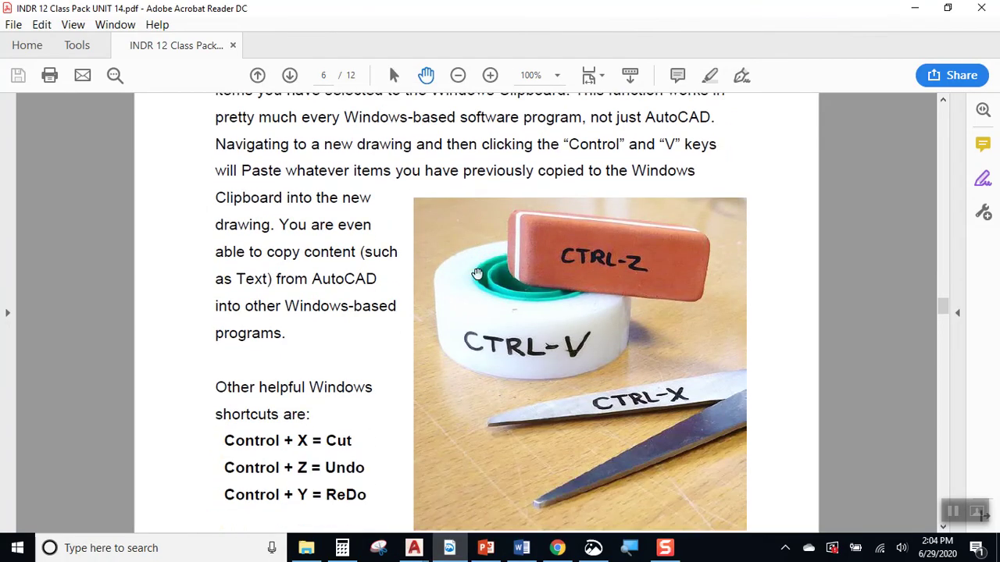
scroll(481, 293, down, 2)
scroll(480, 293, down, 2)
scroll(480, 290, up, 2)
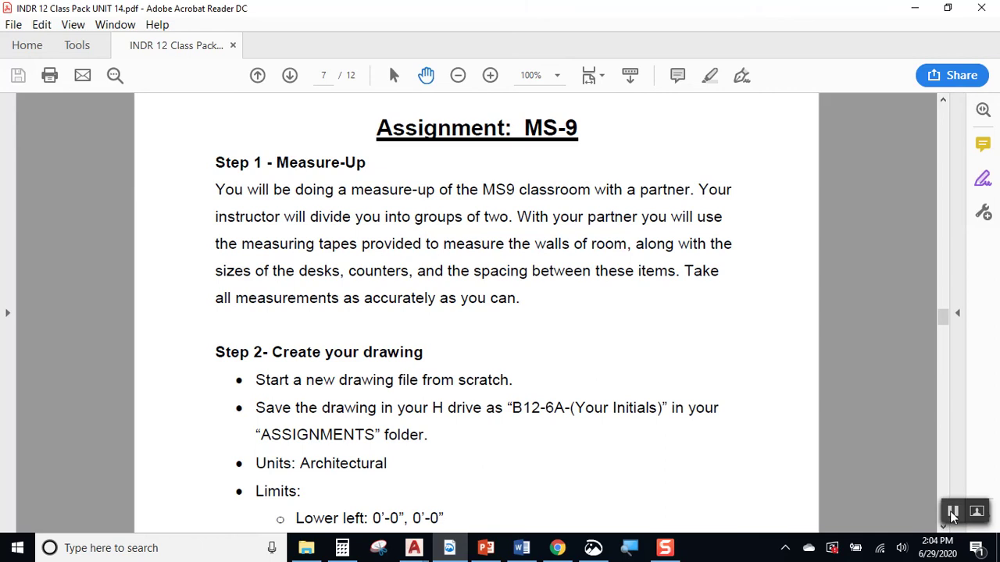
Step: Examine the 25 ft. steel tape measure's product page in Chrome and return to the class pack
click(952, 512)
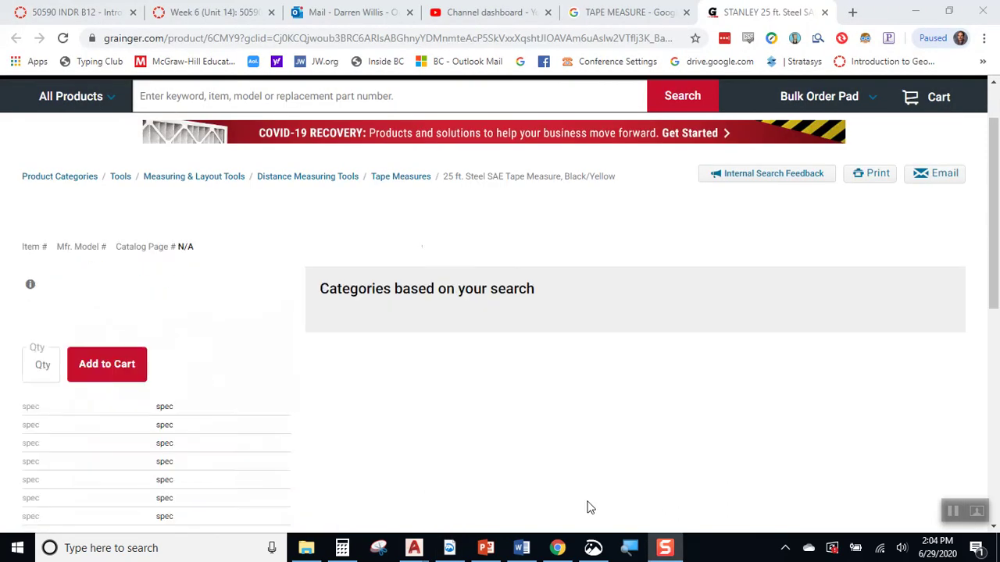
scroll(117, 421, down, 3)
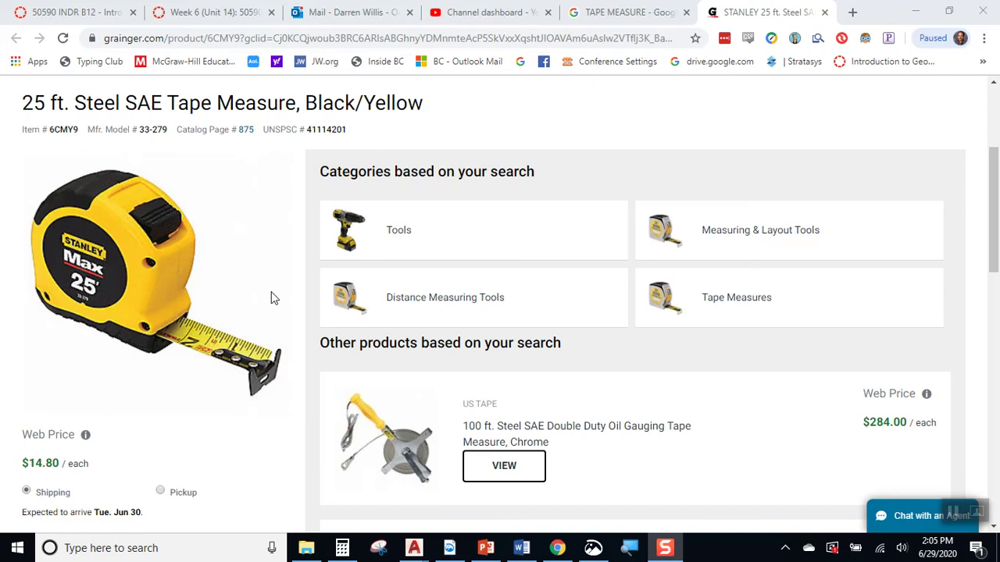
click(915, 11)
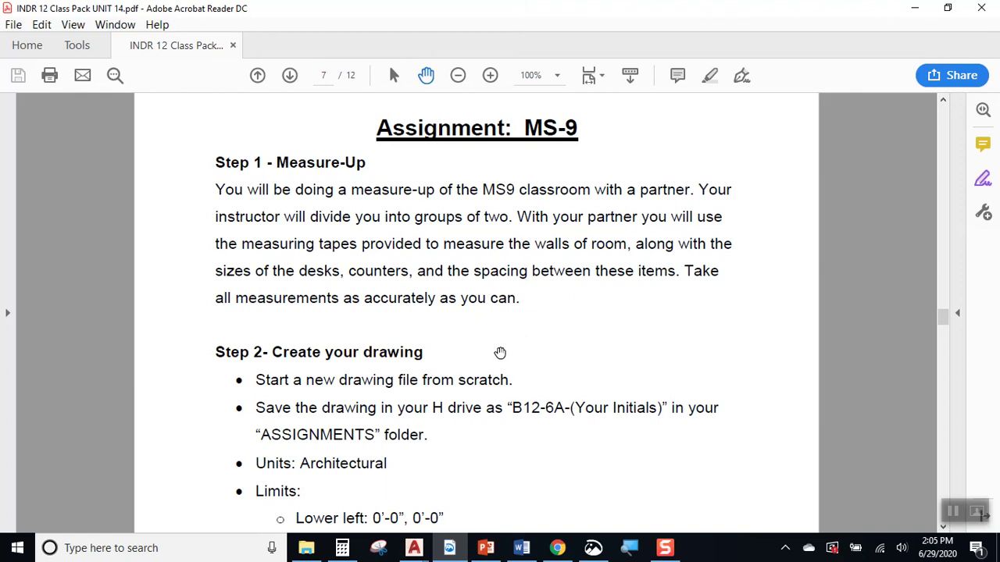
Step: Read the file, units and limits requirements in Step 2 of Assignment MS-9, highlighting the instruction on starting a new drawing
scroll(379, 346, down, 3)
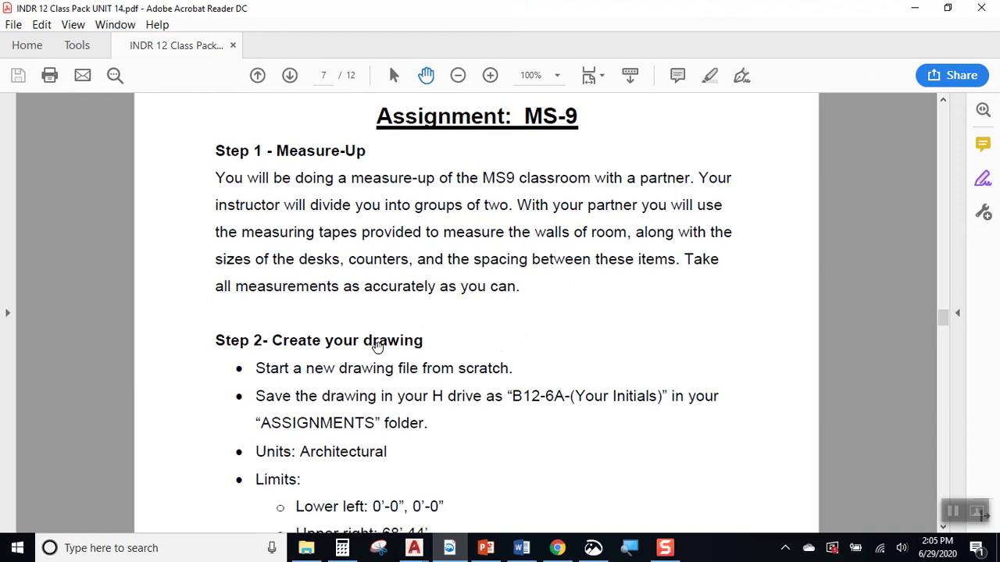
scroll(378, 344, down, 2)
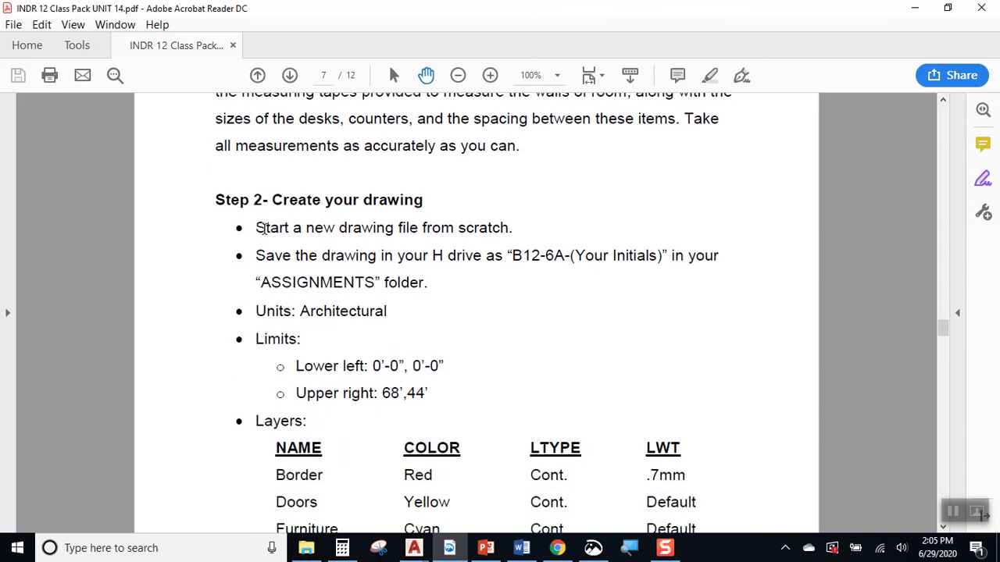
drag(258, 228, 516, 229)
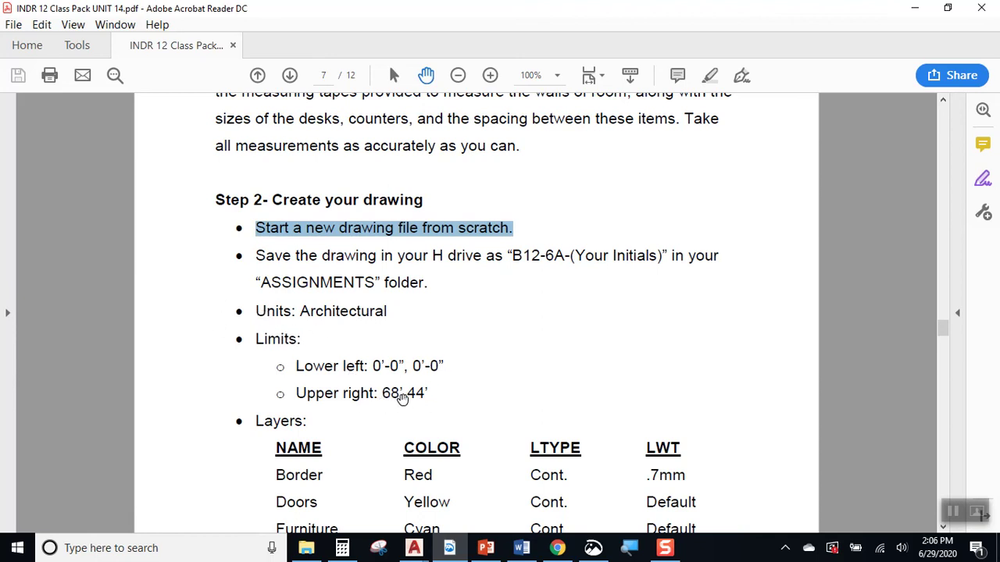
drag(379, 394, 310, 394)
click(557, 372)
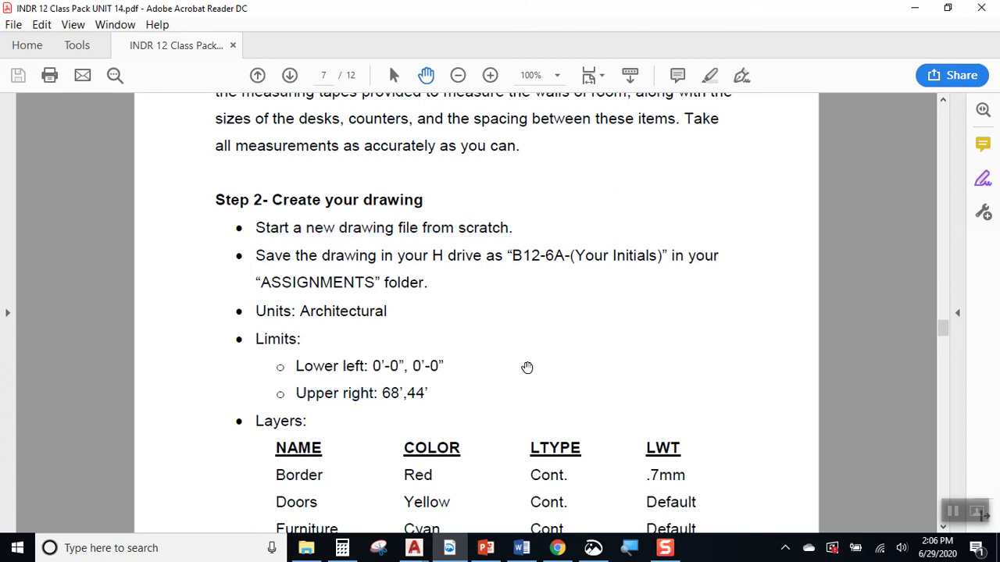
Step: Examine the assignment's table of layers with colors, linetypes and lineweights, and its text style settings
scroll(525, 366, down, 3)
scroll(524, 367, down, 2)
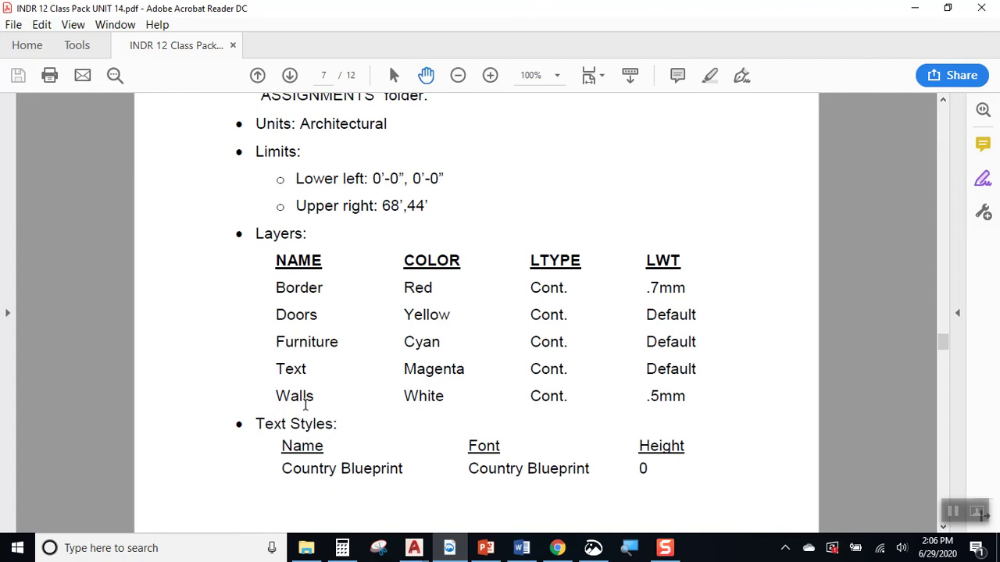
scroll(304, 392, down, 3)
scroll(305, 386, up, 3)
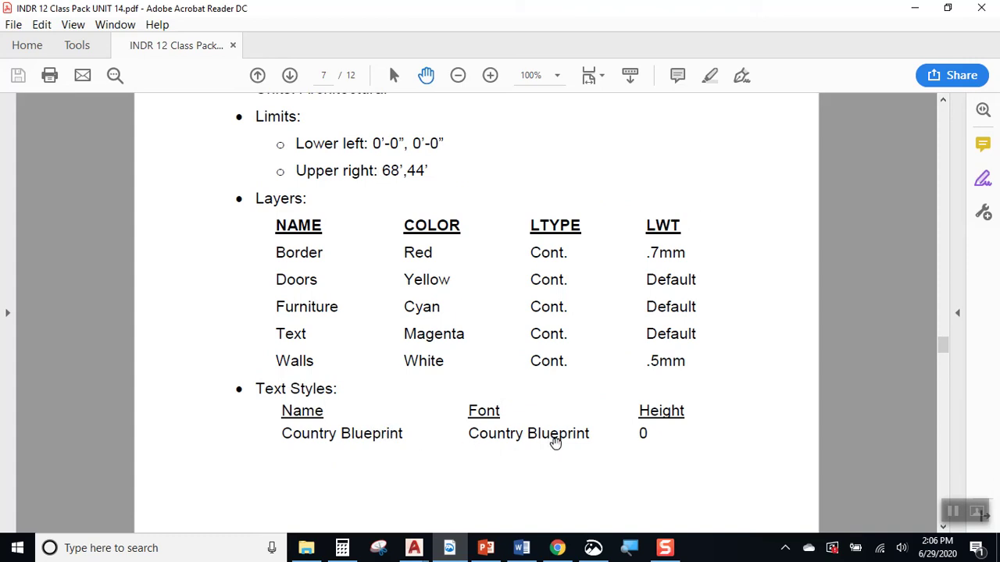
Step: Read the assignment's instructions for the border, walls, doors, desks, text labels and plot scale on page 8
scroll(443, 421, down, 3)
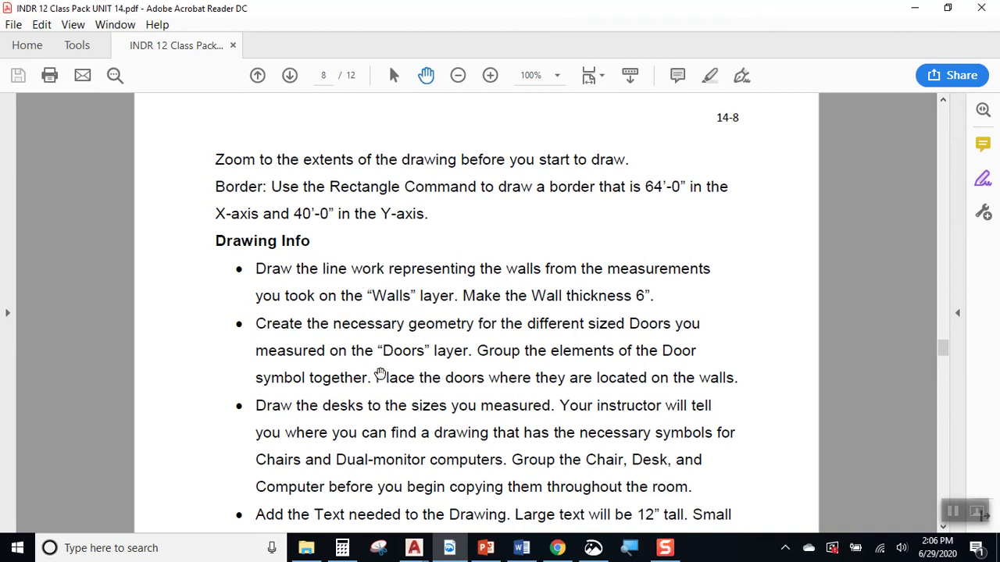
scroll(380, 375, down, 2)
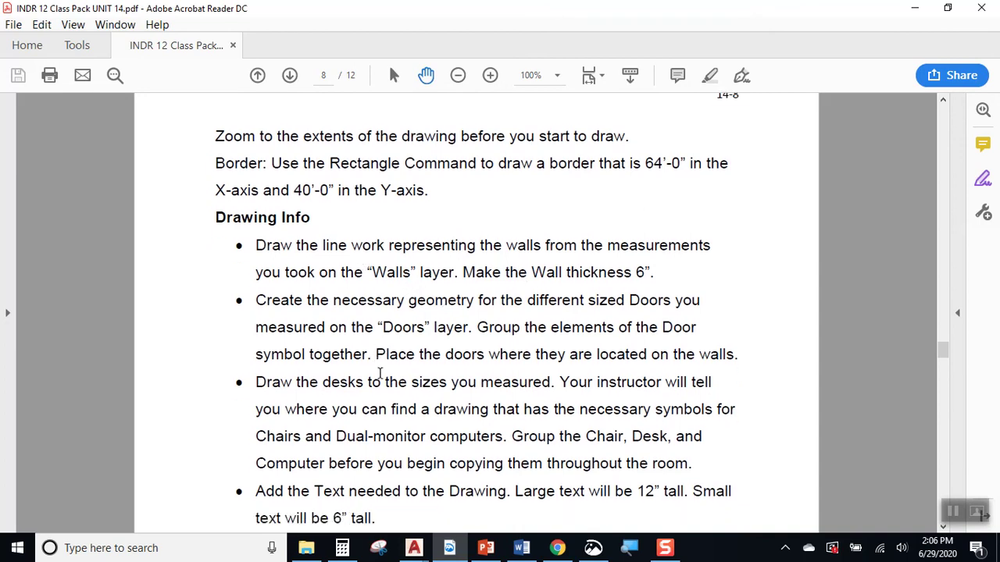
scroll(380, 374, down, 3)
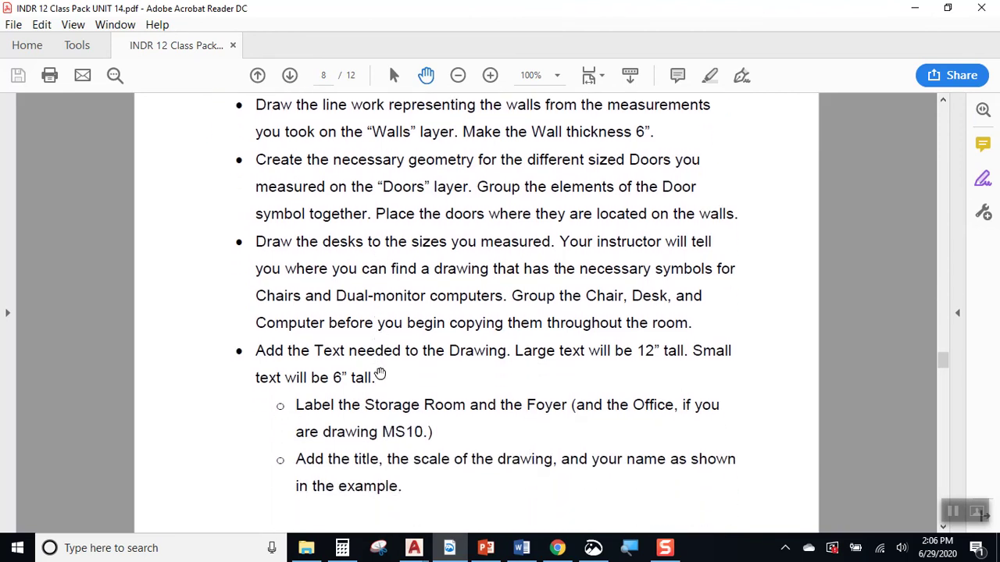
scroll(380, 373, down, 1)
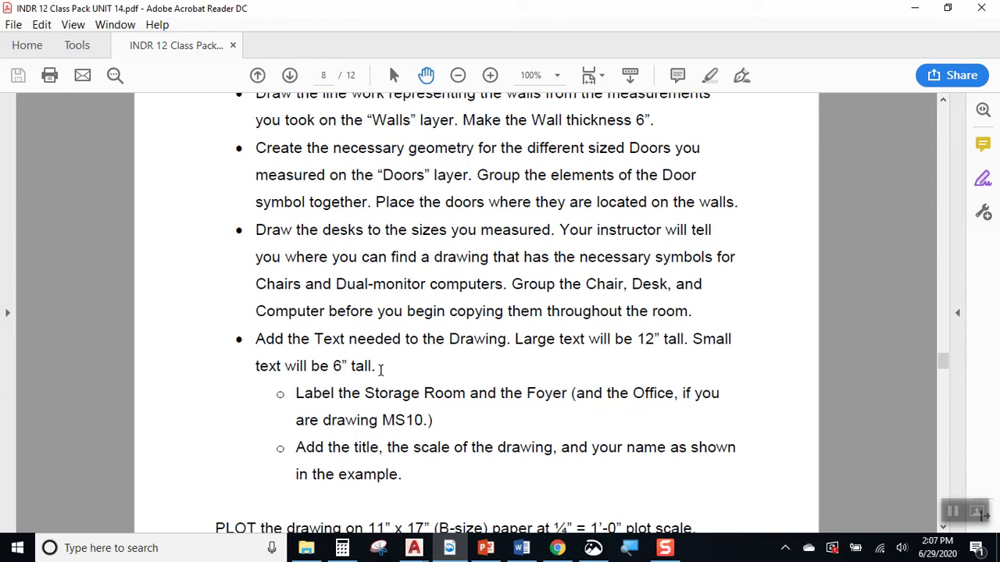
scroll(380, 372, down, 6)
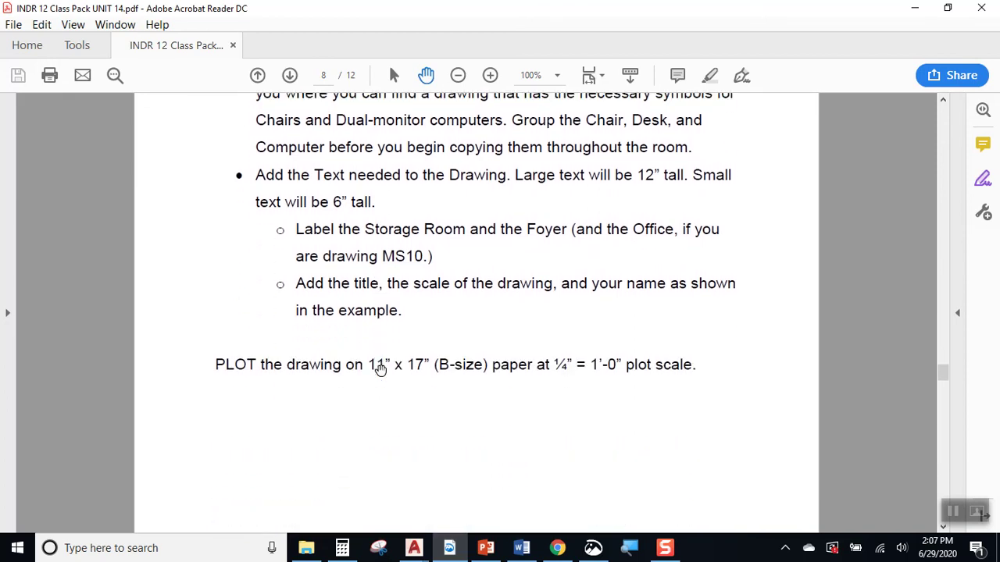
Step: Open the class pack in a second window at the page 9 classroom plan and rotate the view counterclockwise
scroll(381, 374, down, 15)
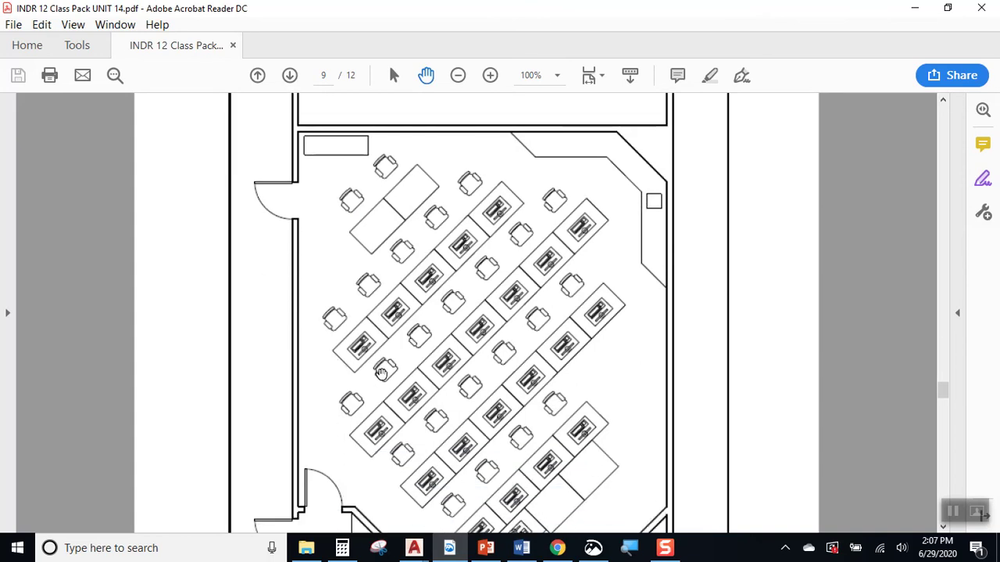
click(126, 25)
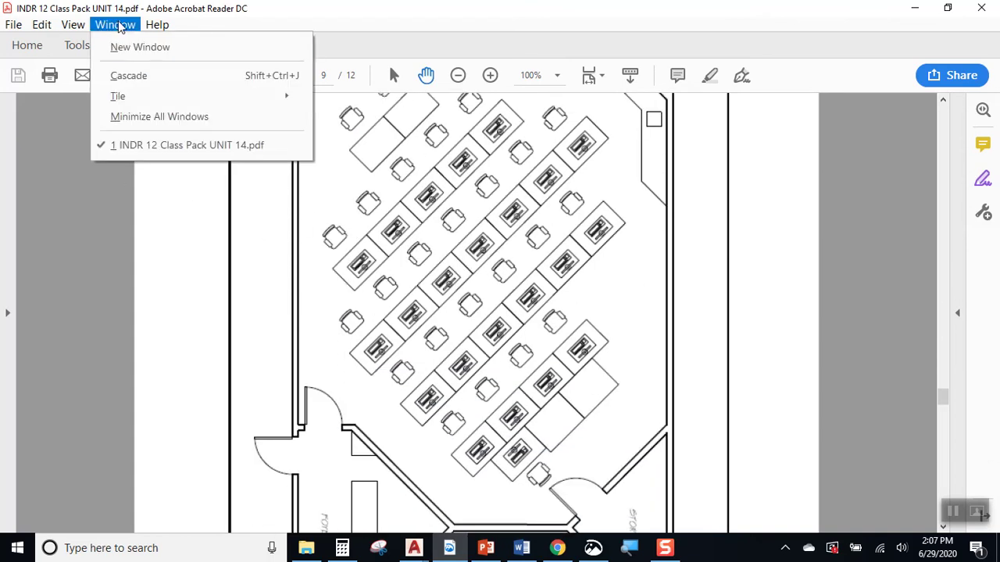
click(140, 48)
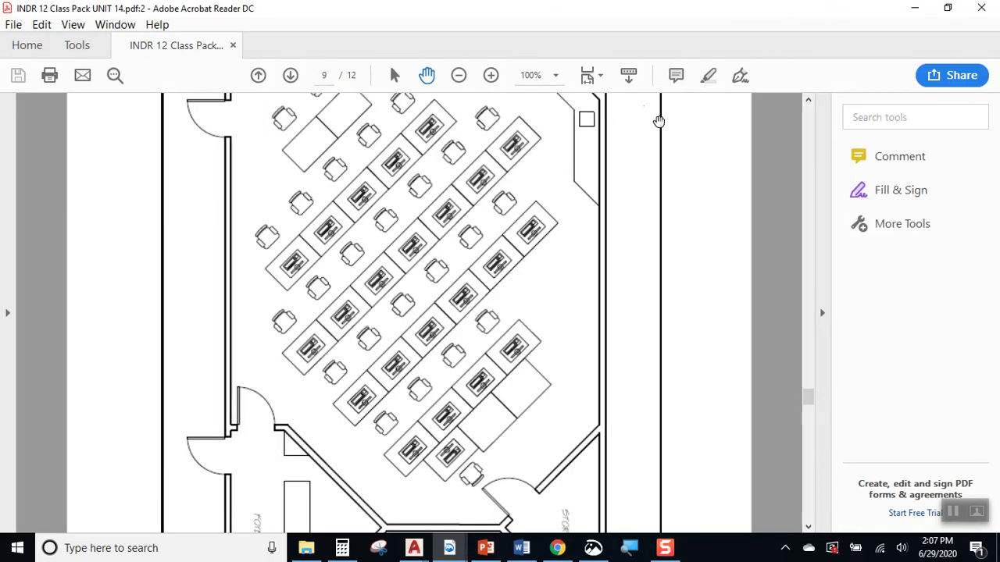
click(73, 24)
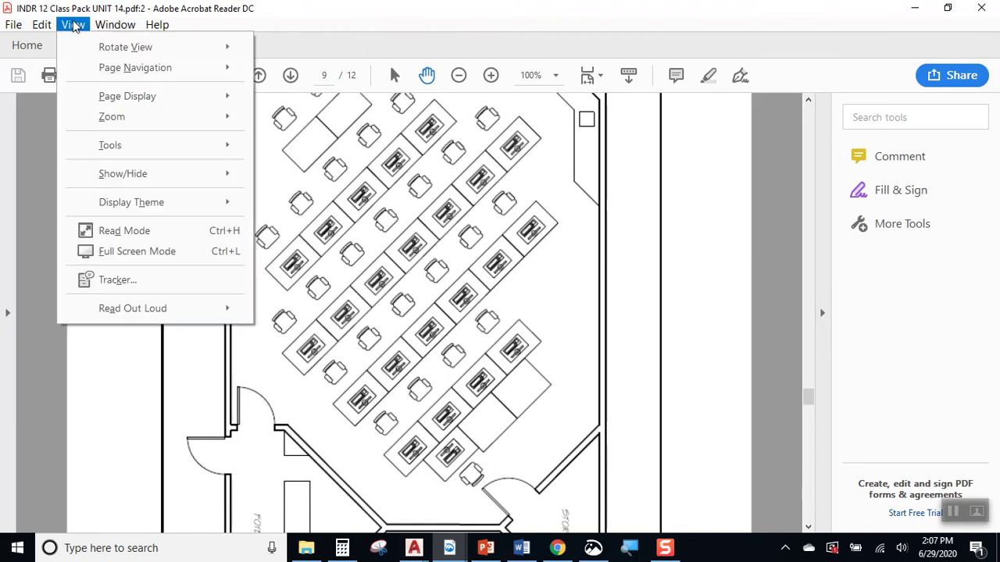
mouse_move(138, 50)
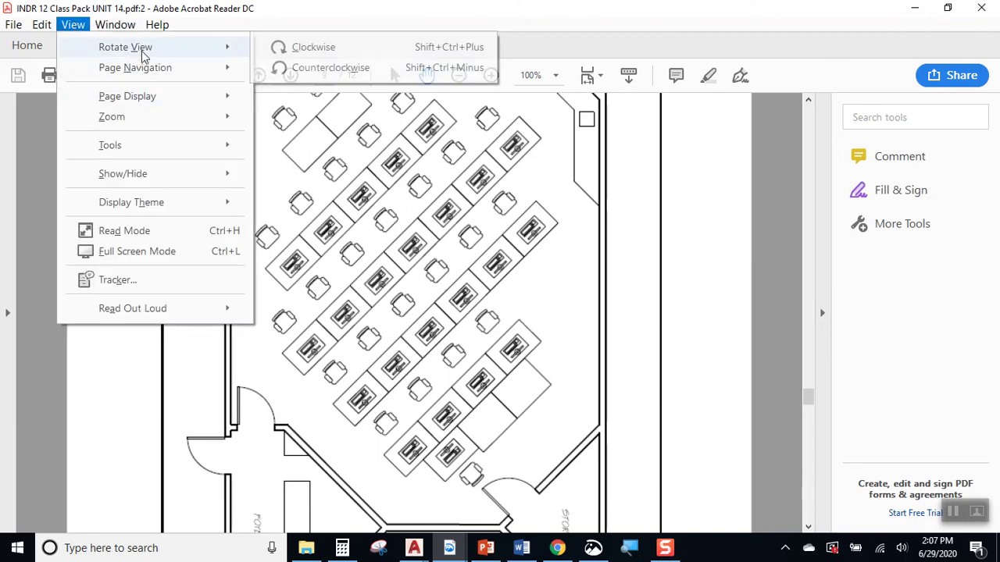
click(269, 68)
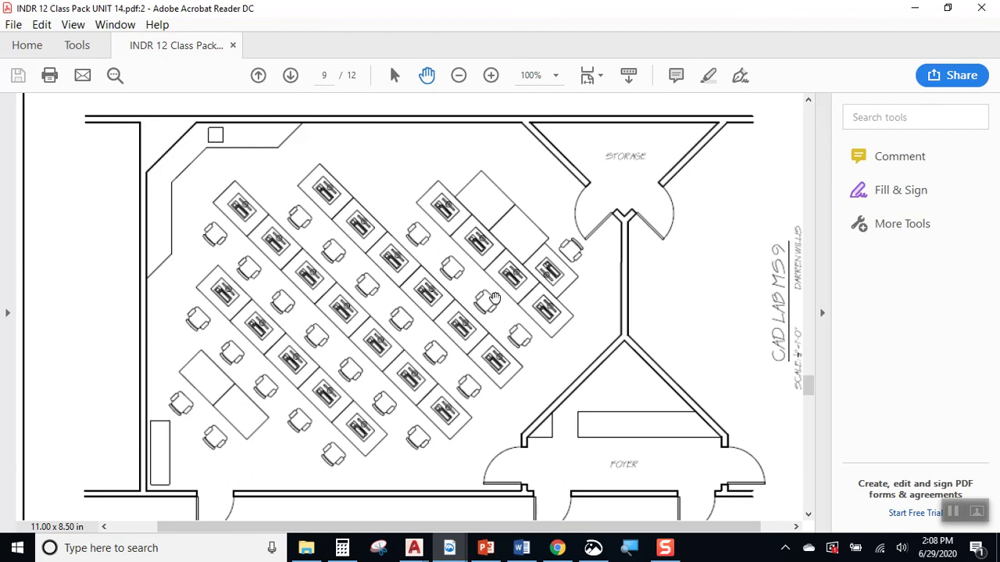
Step: Examine the CAD Lab MS9 example plan on page 9 and continue to the photo measuring app section on page 10
scroll(544, 305, down, 1)
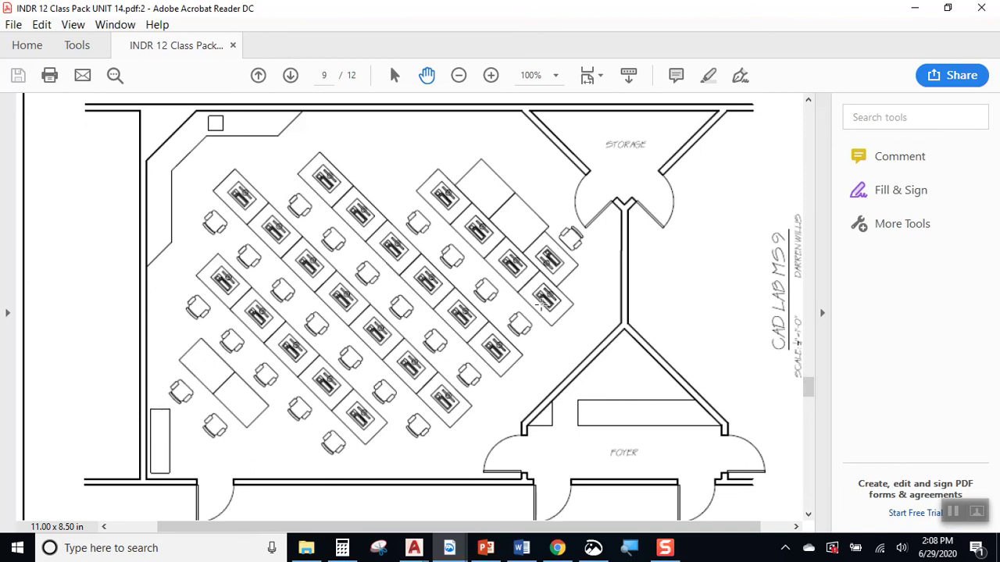
scroll(541, 305, down, 5)
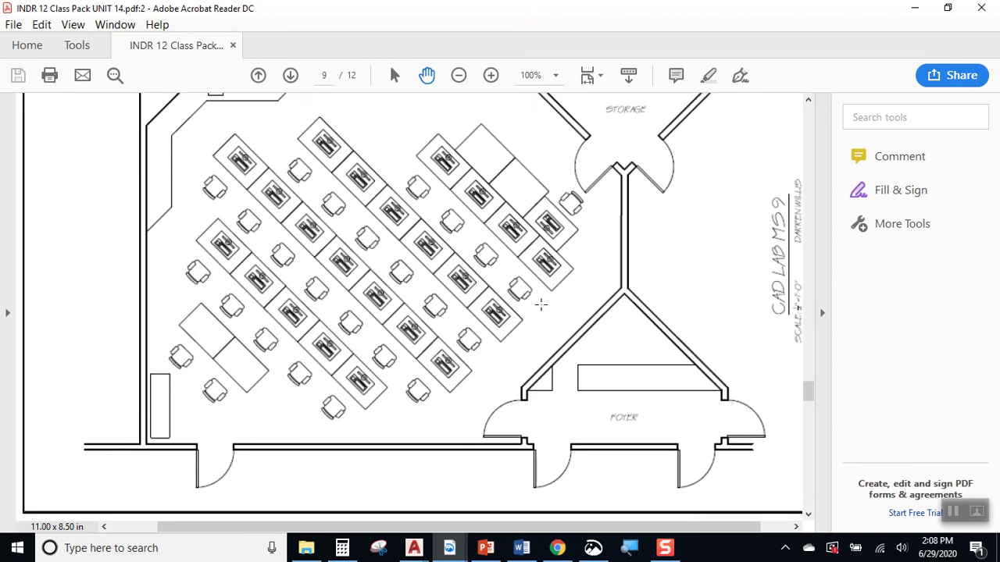
scroll(541, 305, down, 8)
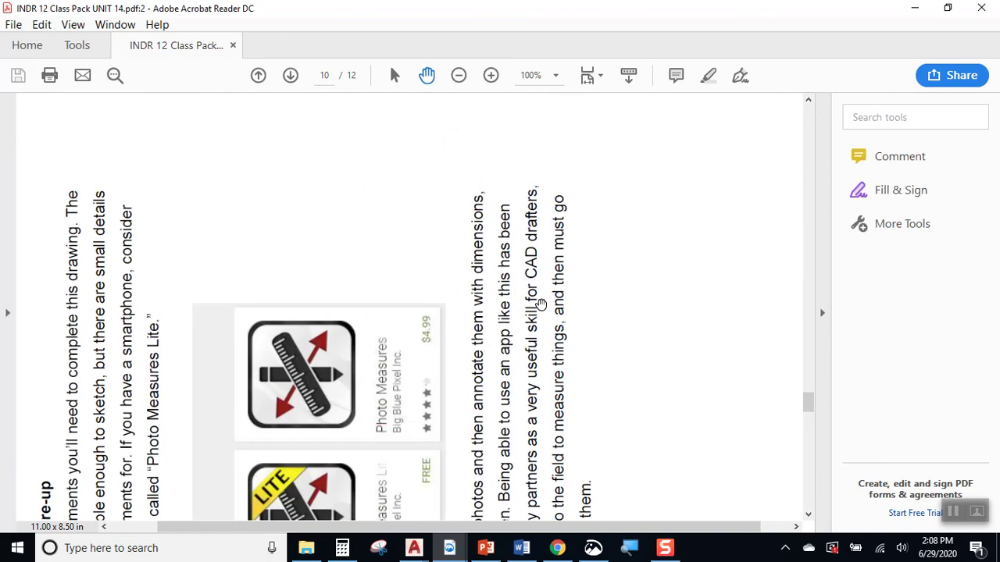